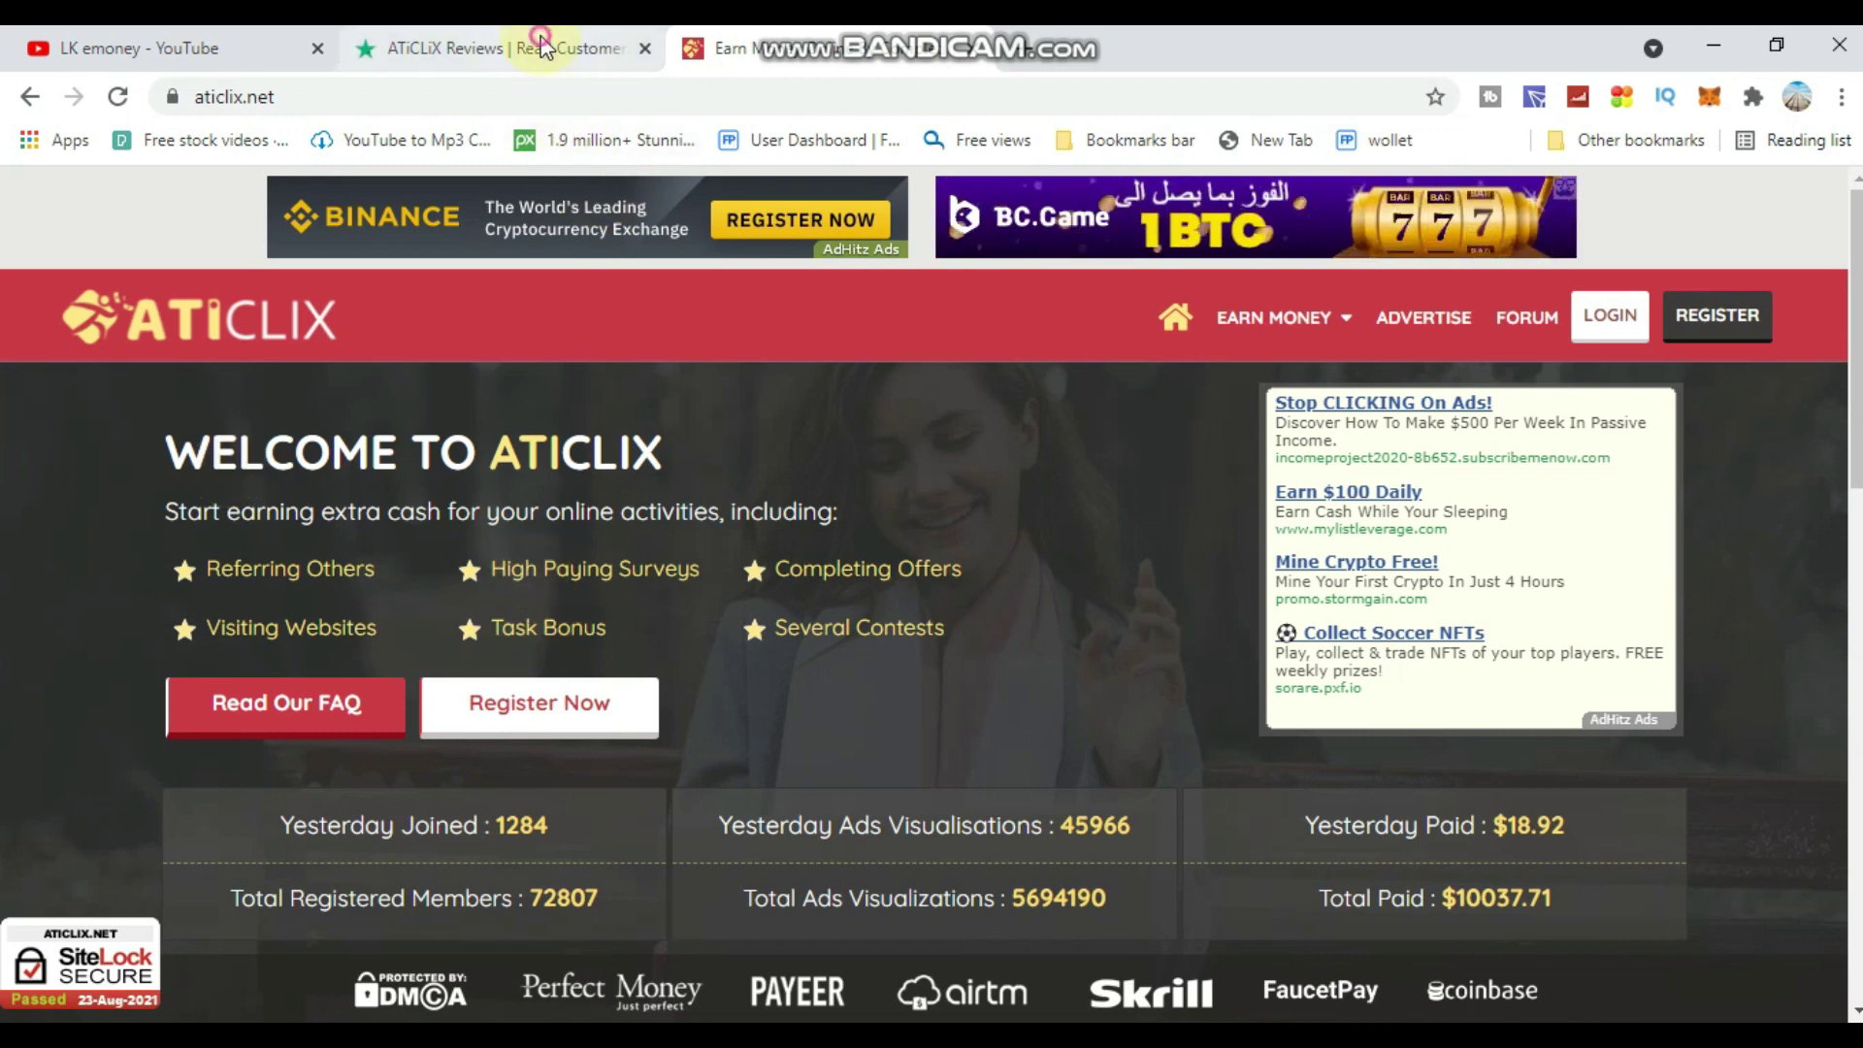
- Browse ATiCLiX's Trustpilot reviews: 91% Excellent, 3% Great, 6% Bad, plus five-star payment-proof reviews
left_click(495, 47)
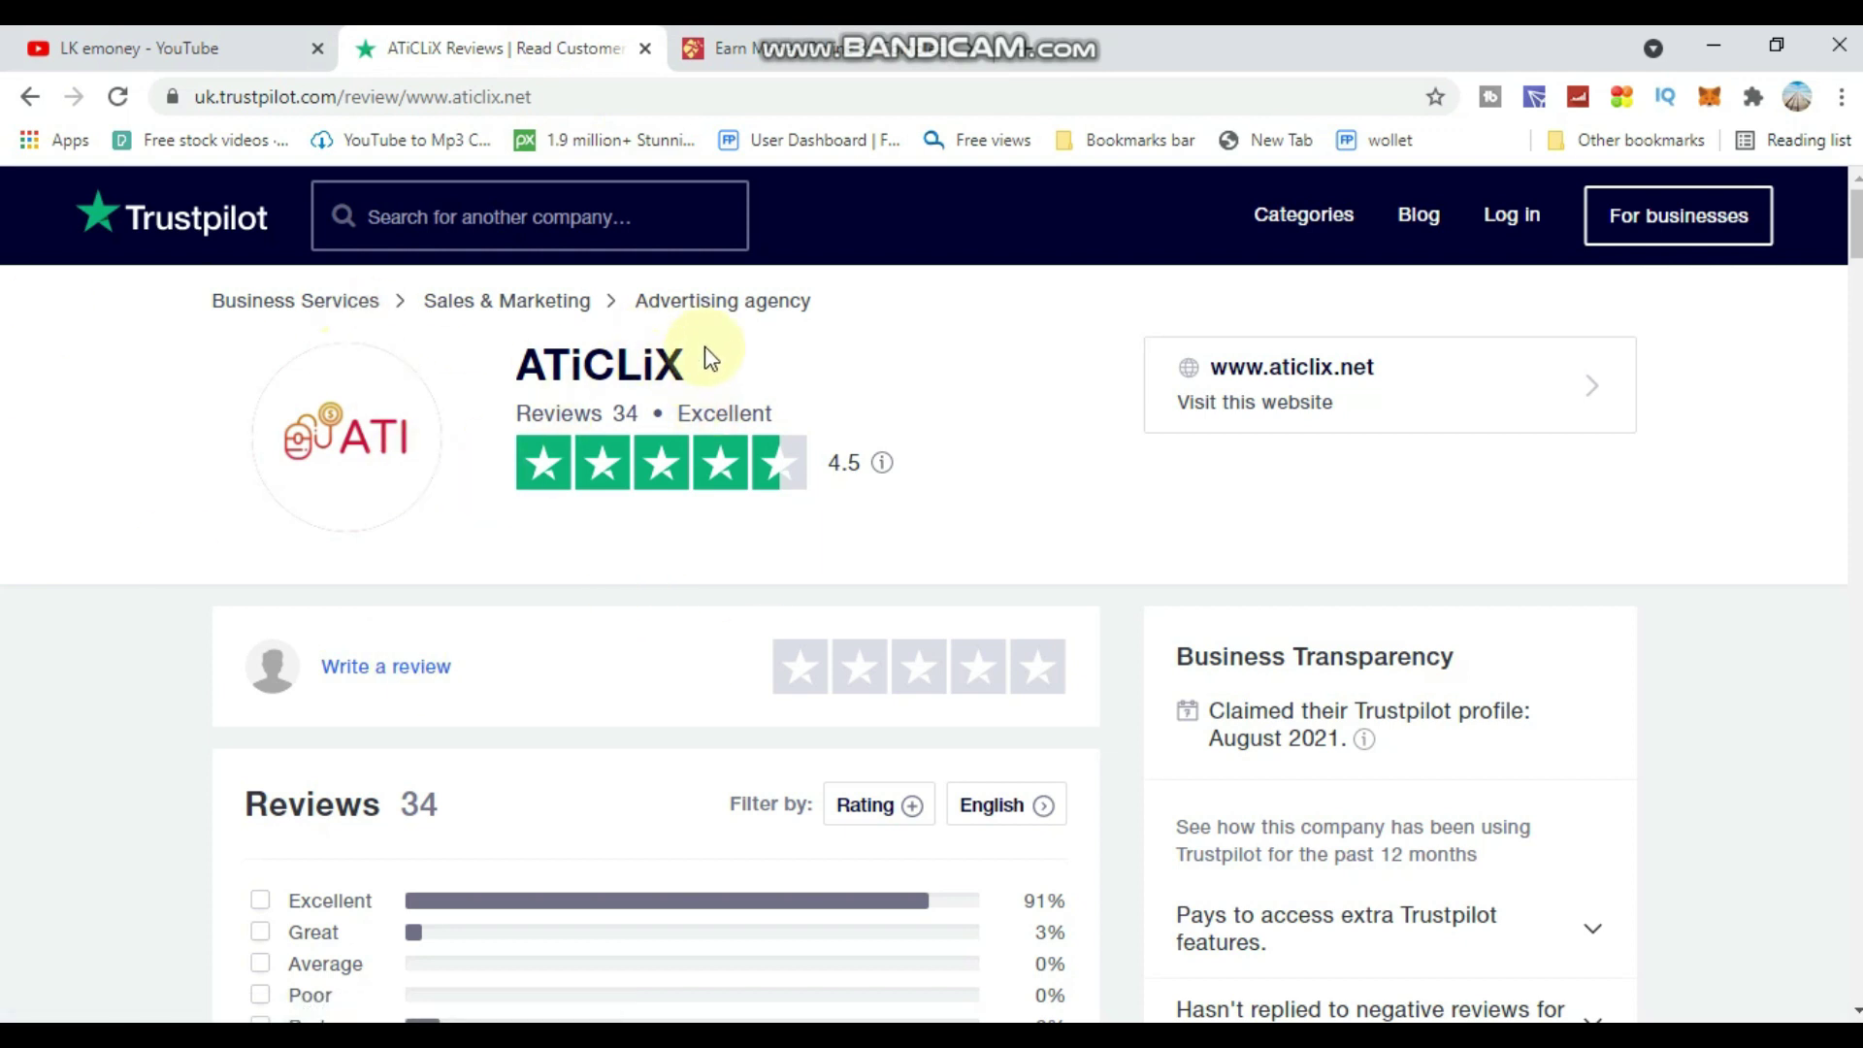
scroll(660, 380, "down", 2)
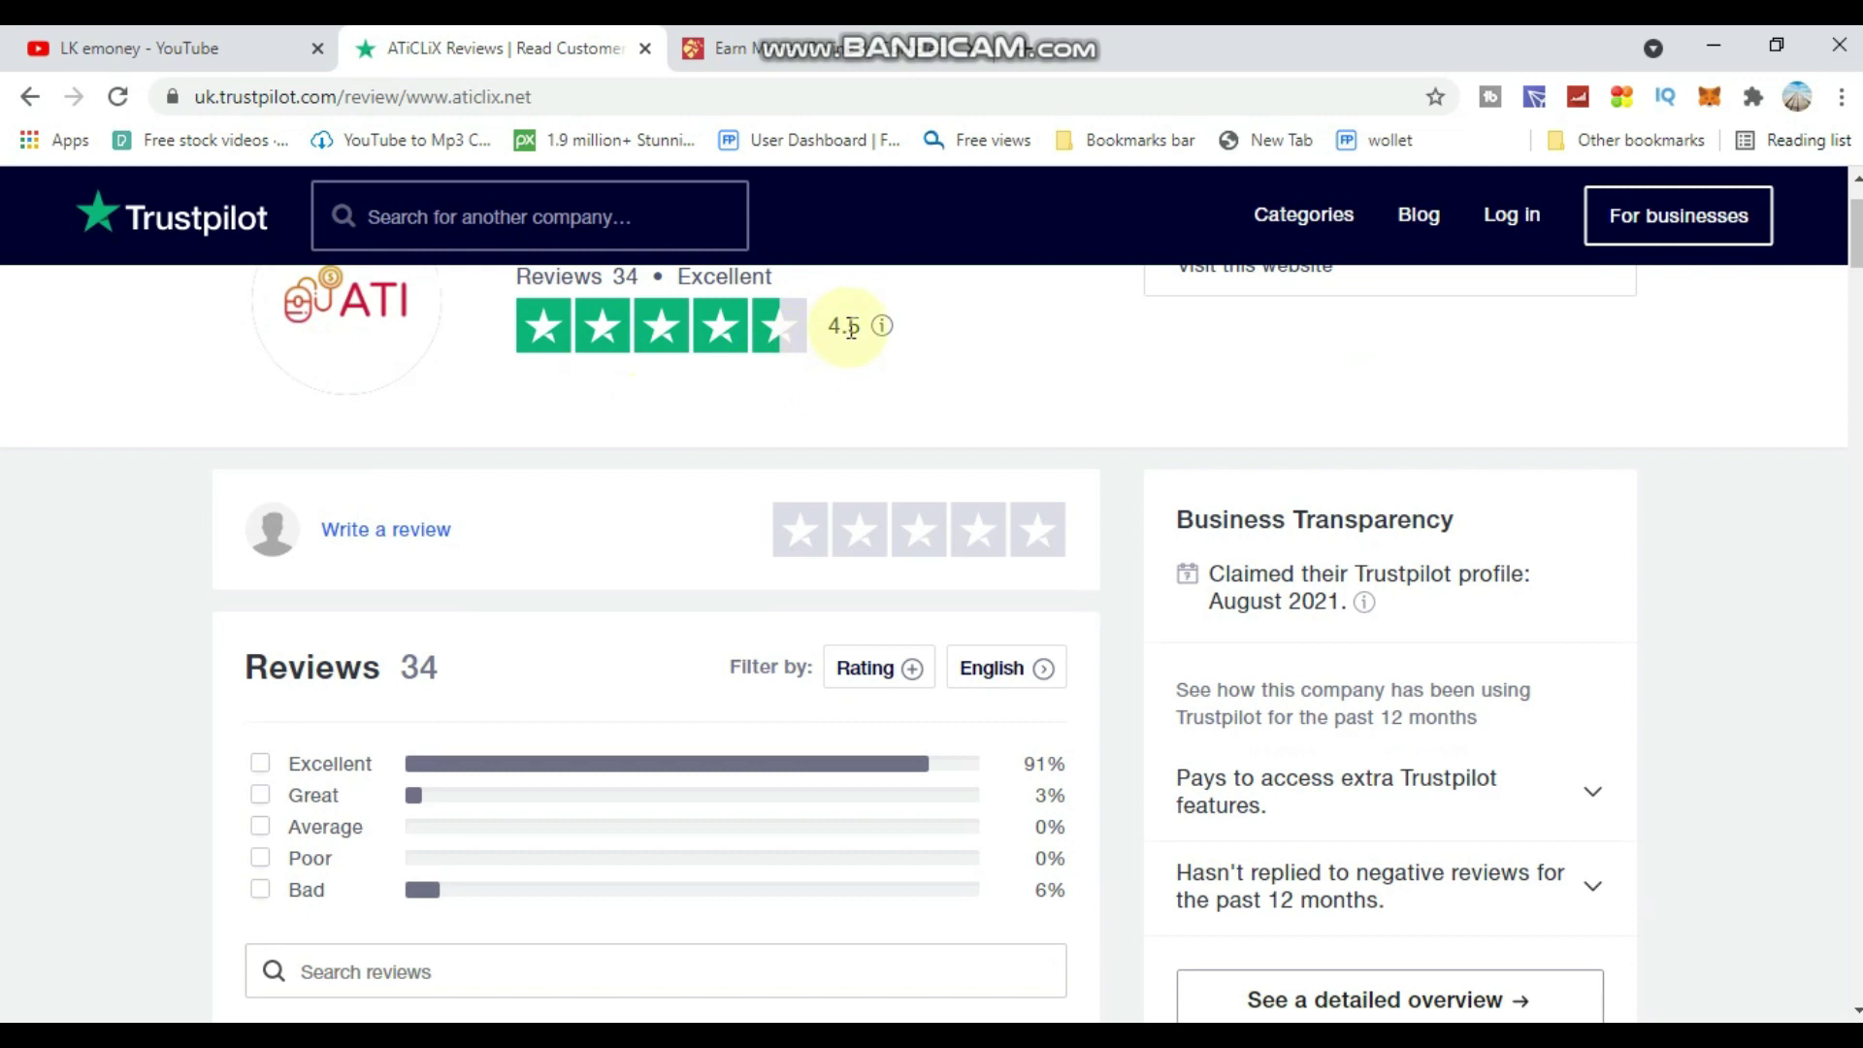
scroll(844, 333, "down", 5)
scroll(738, 739, "up", 2)
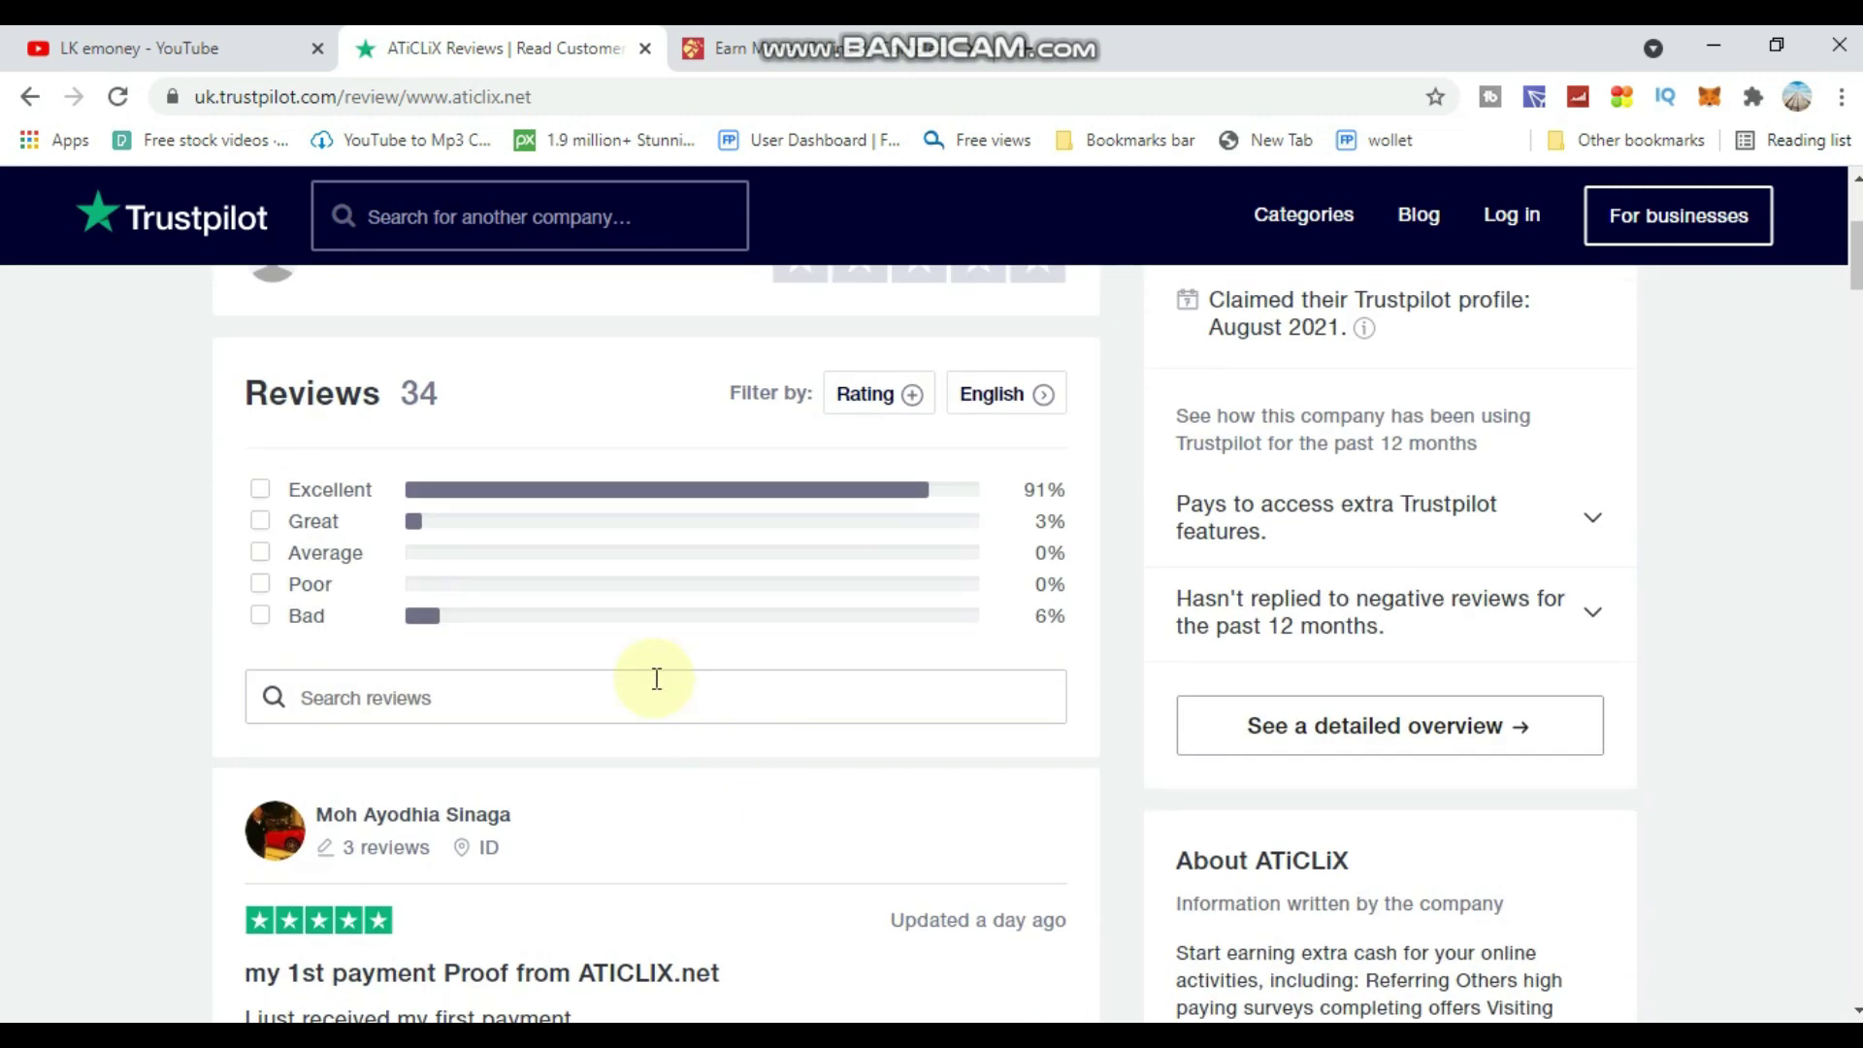
scroll(653, 674, "down", 4)
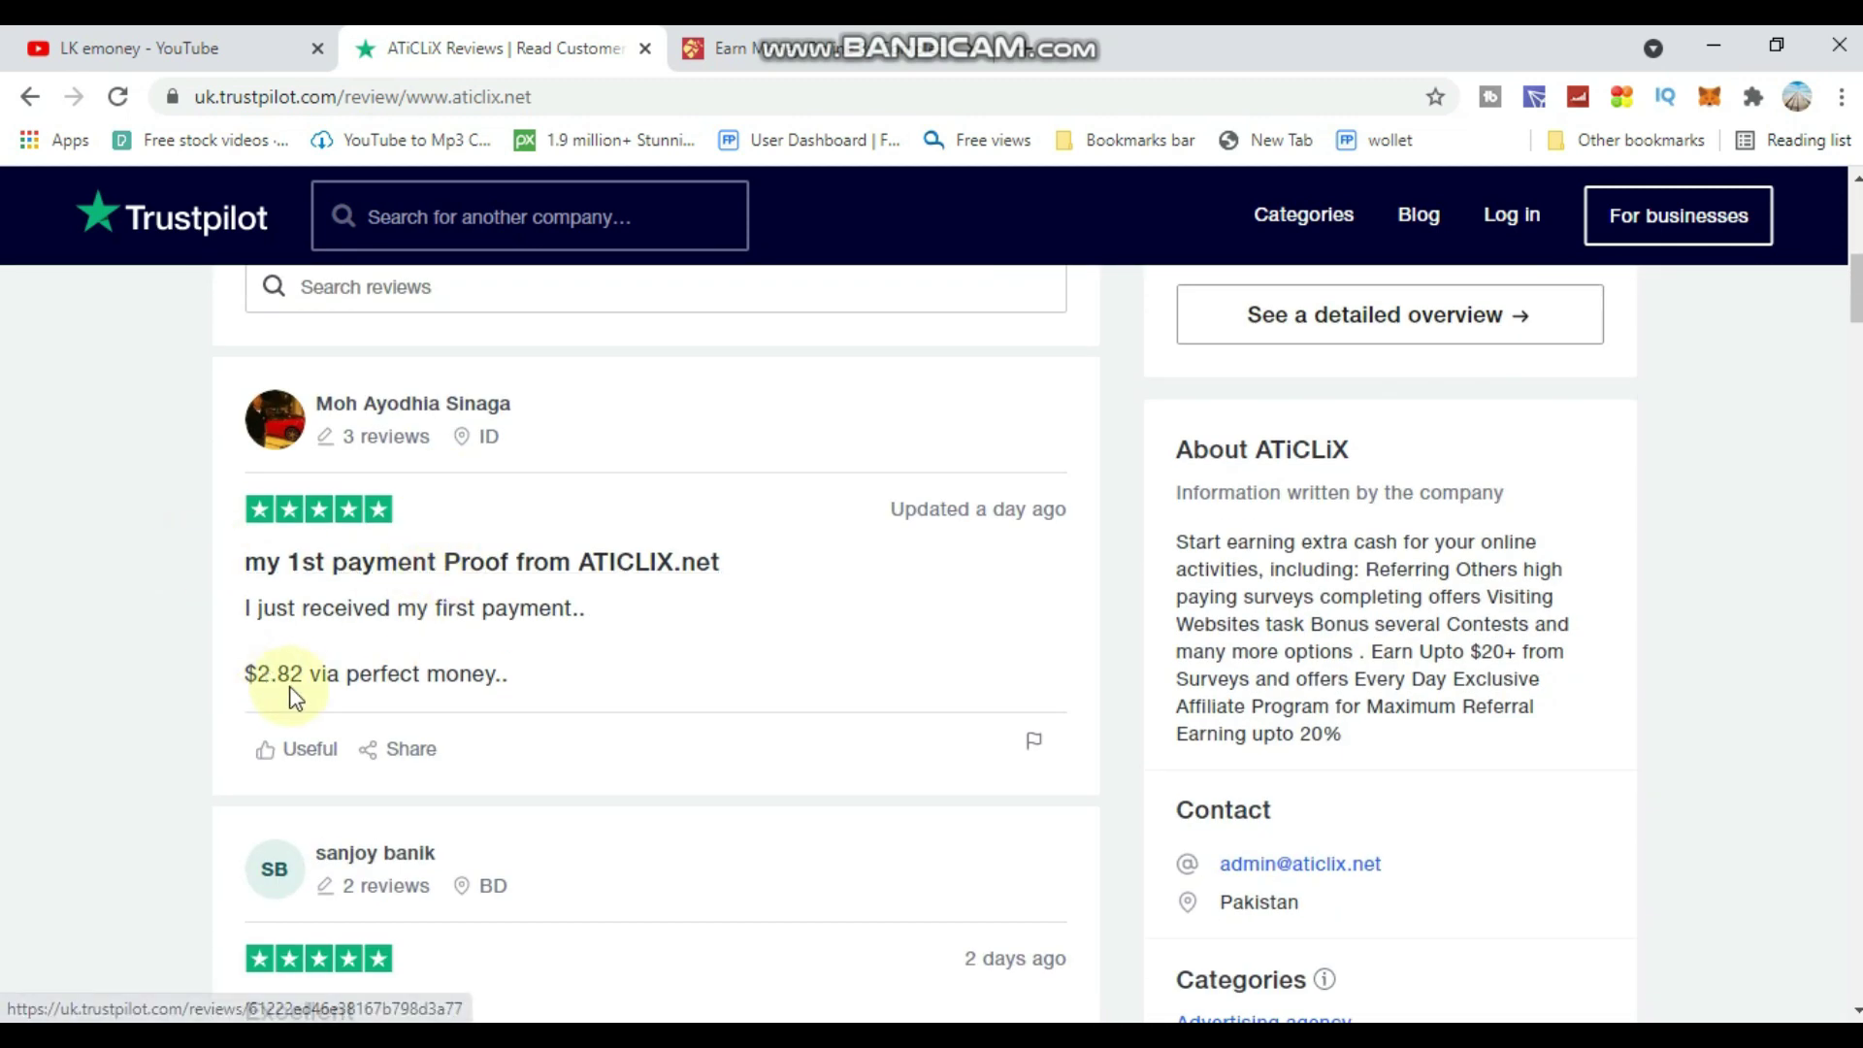
scroll(420, 748, "down", 9)
scroll(521, 924, "up", 7)
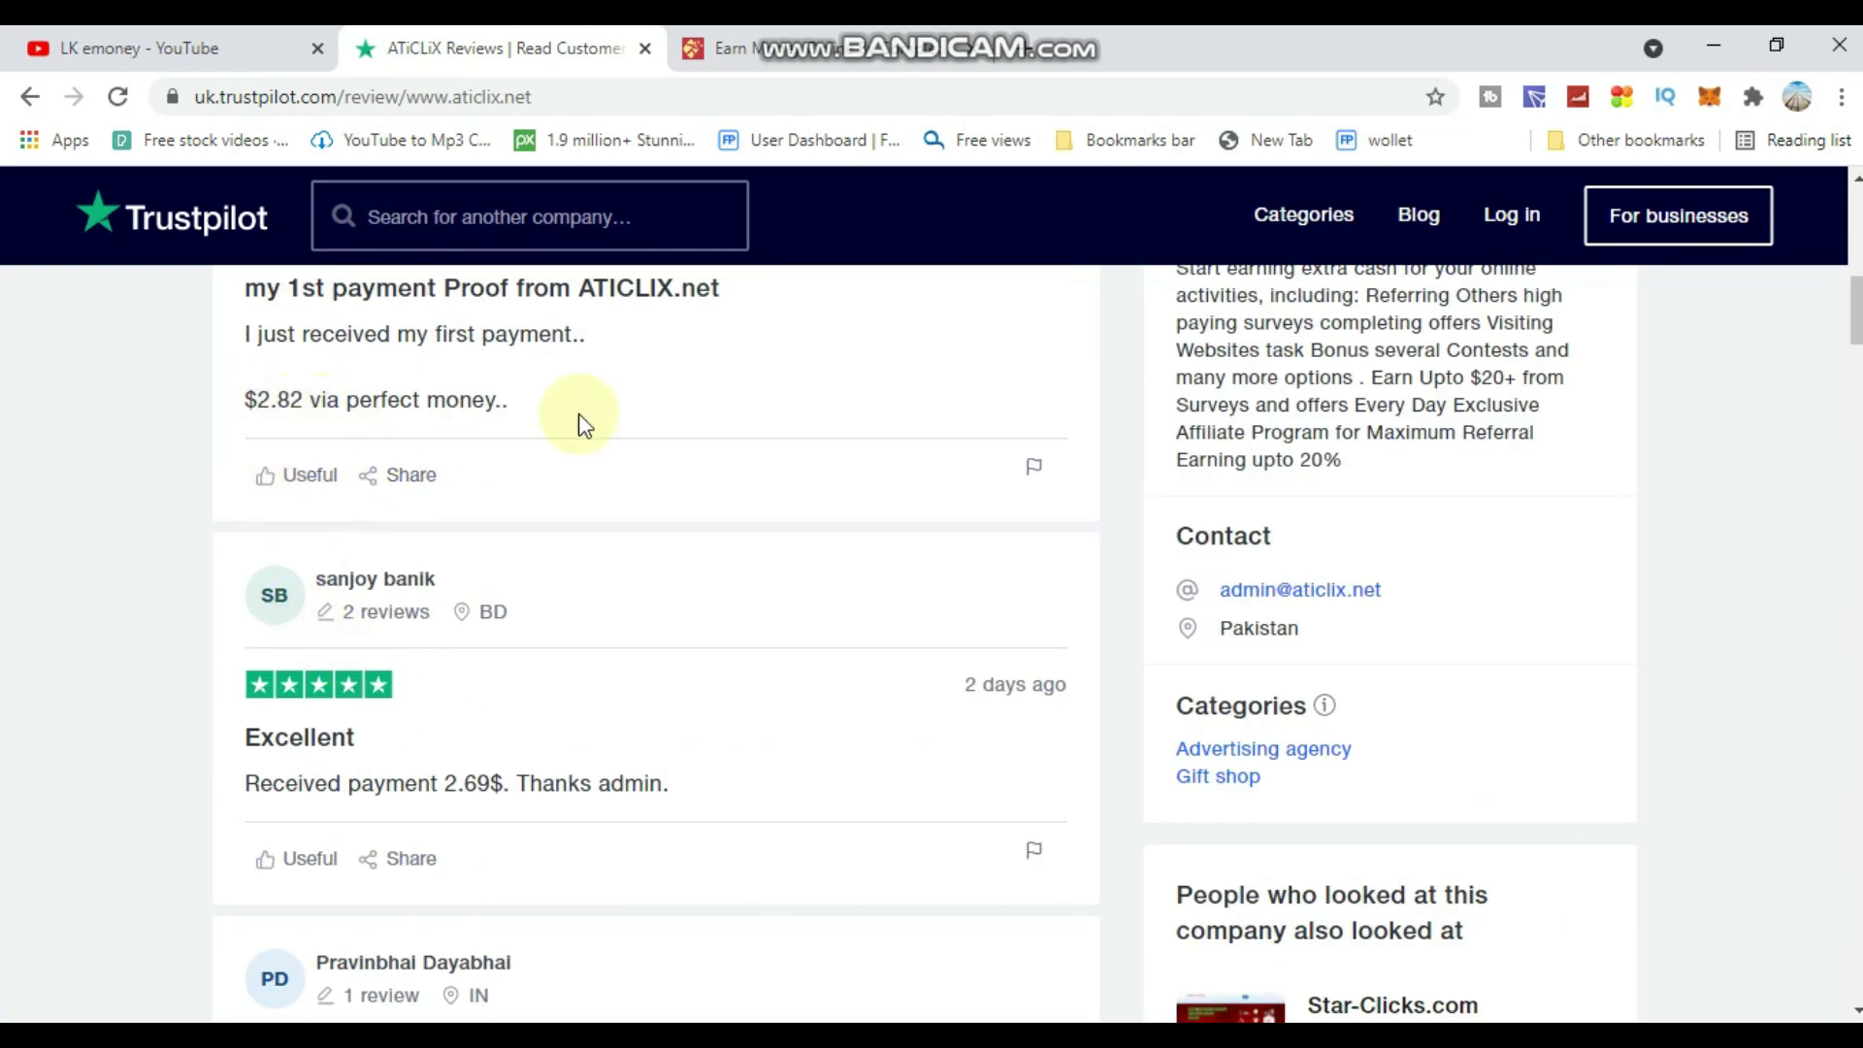
scroll(650, 811, "down", 8)
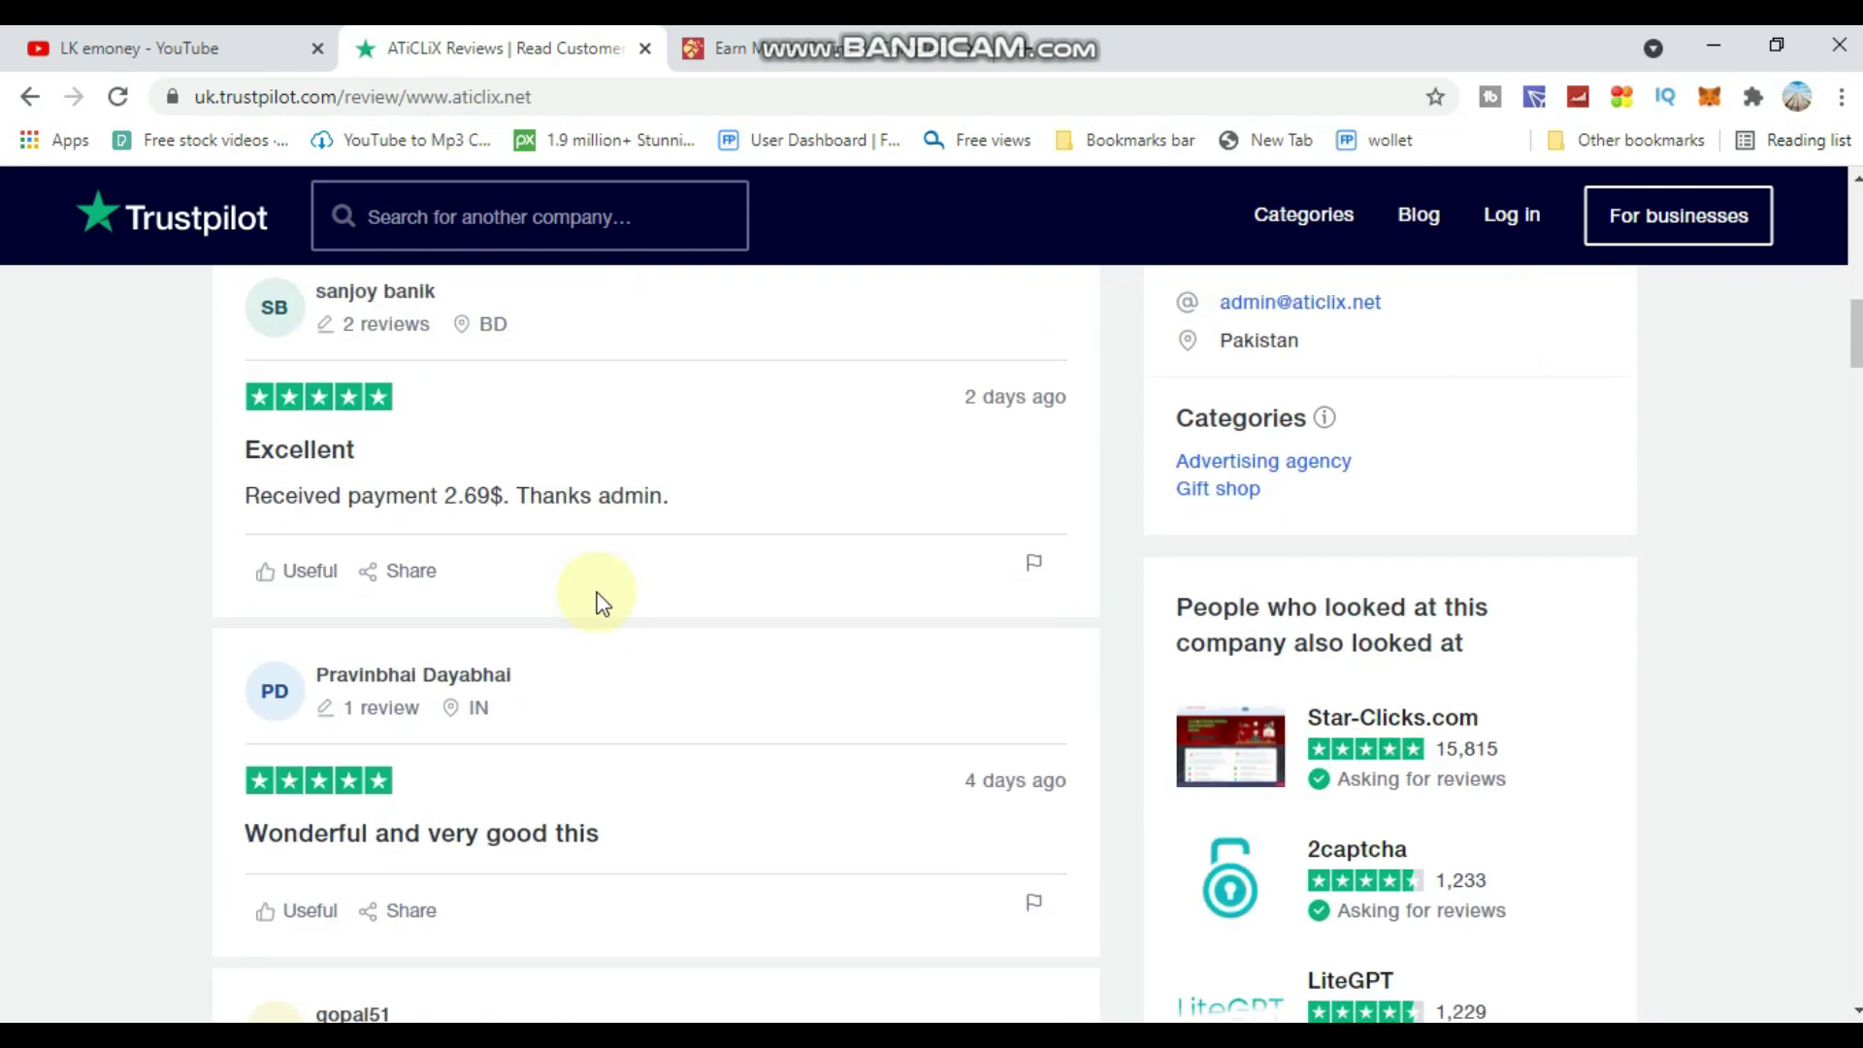
scroll(459, 617, "down", 4)
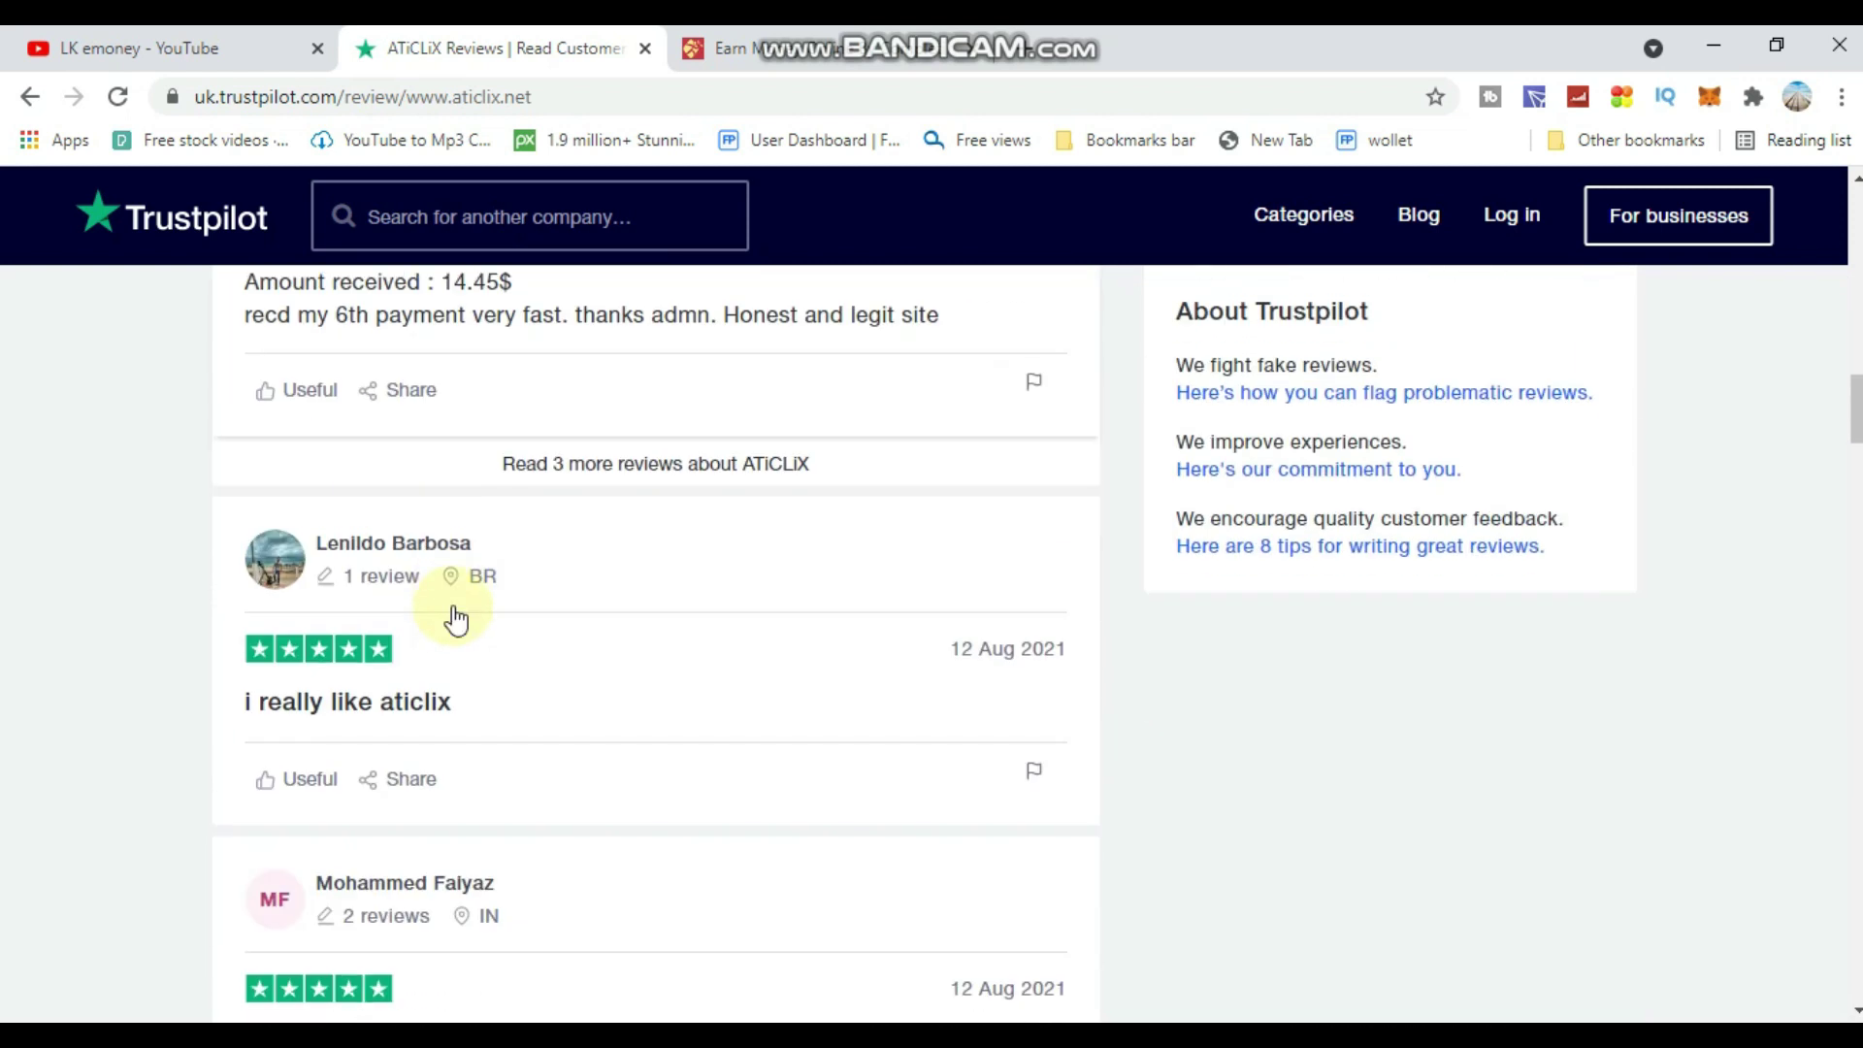
scroll(457, 616, "up", 12)
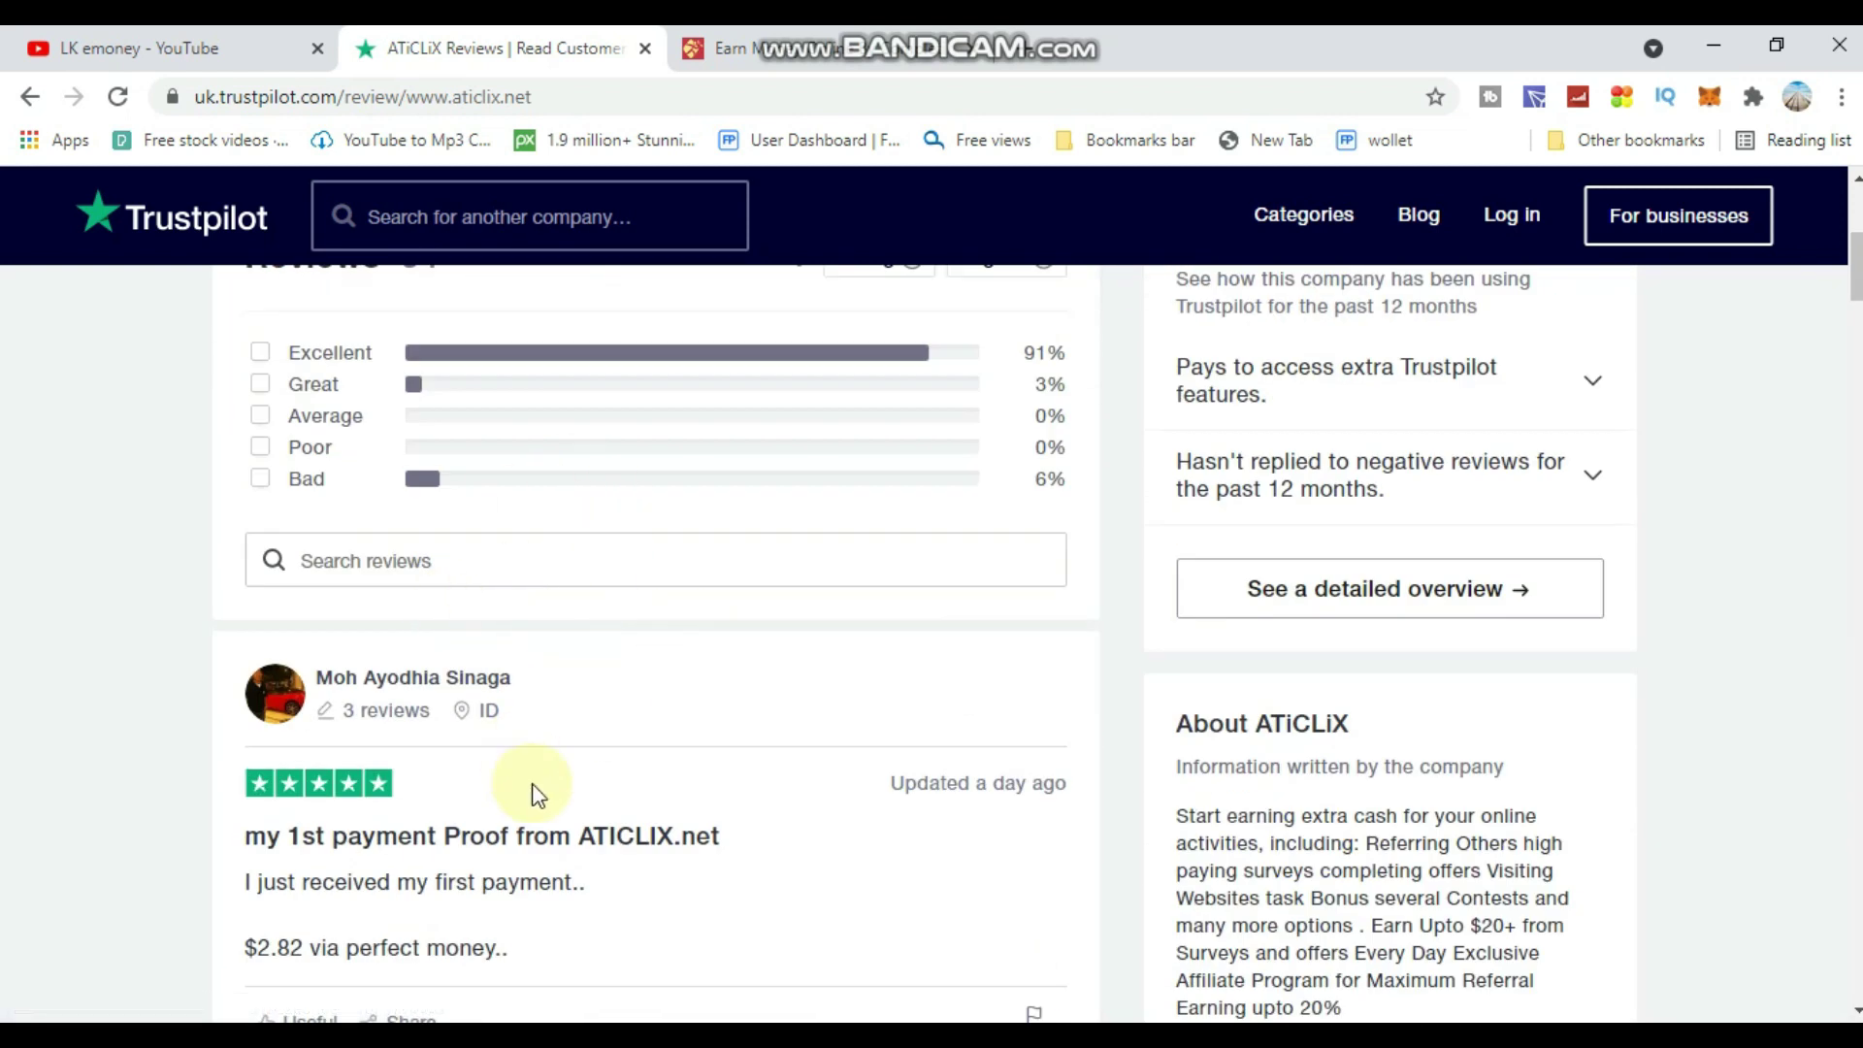
scroll(533, 791, "down", 3)
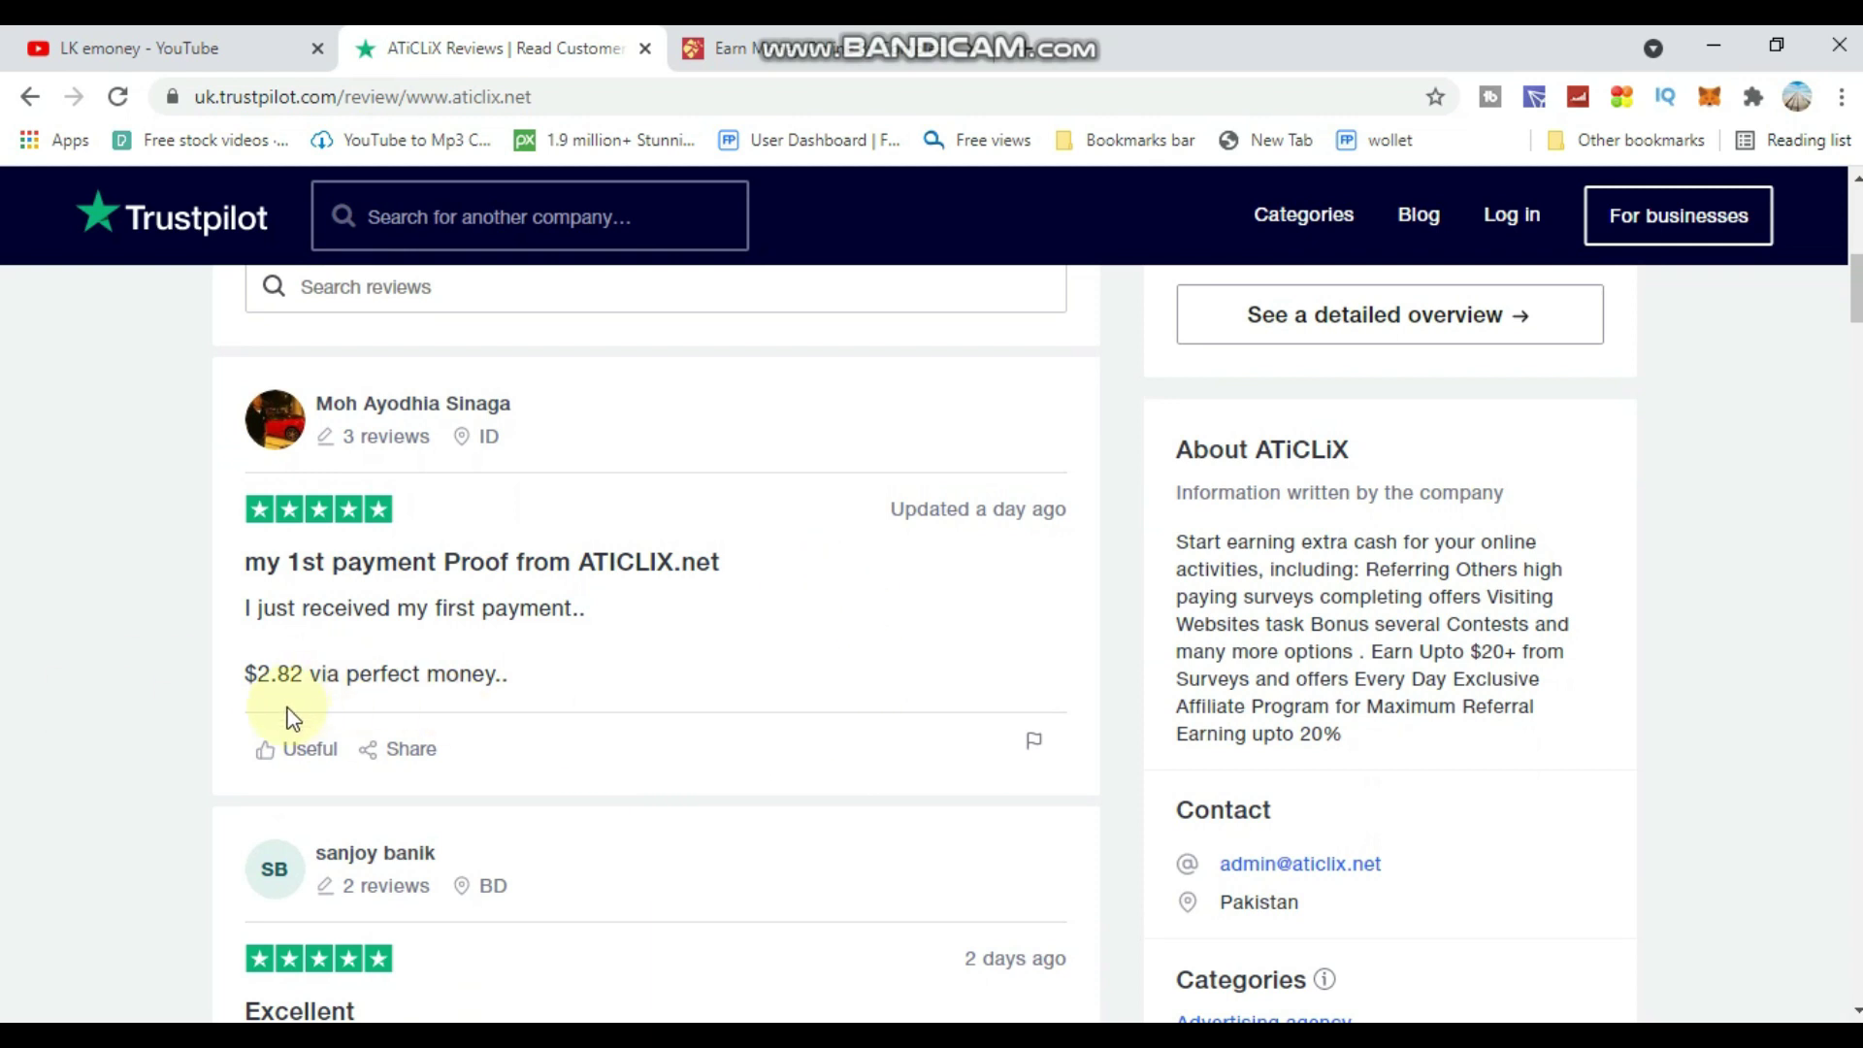
scroll(528, 761, "up", 3)
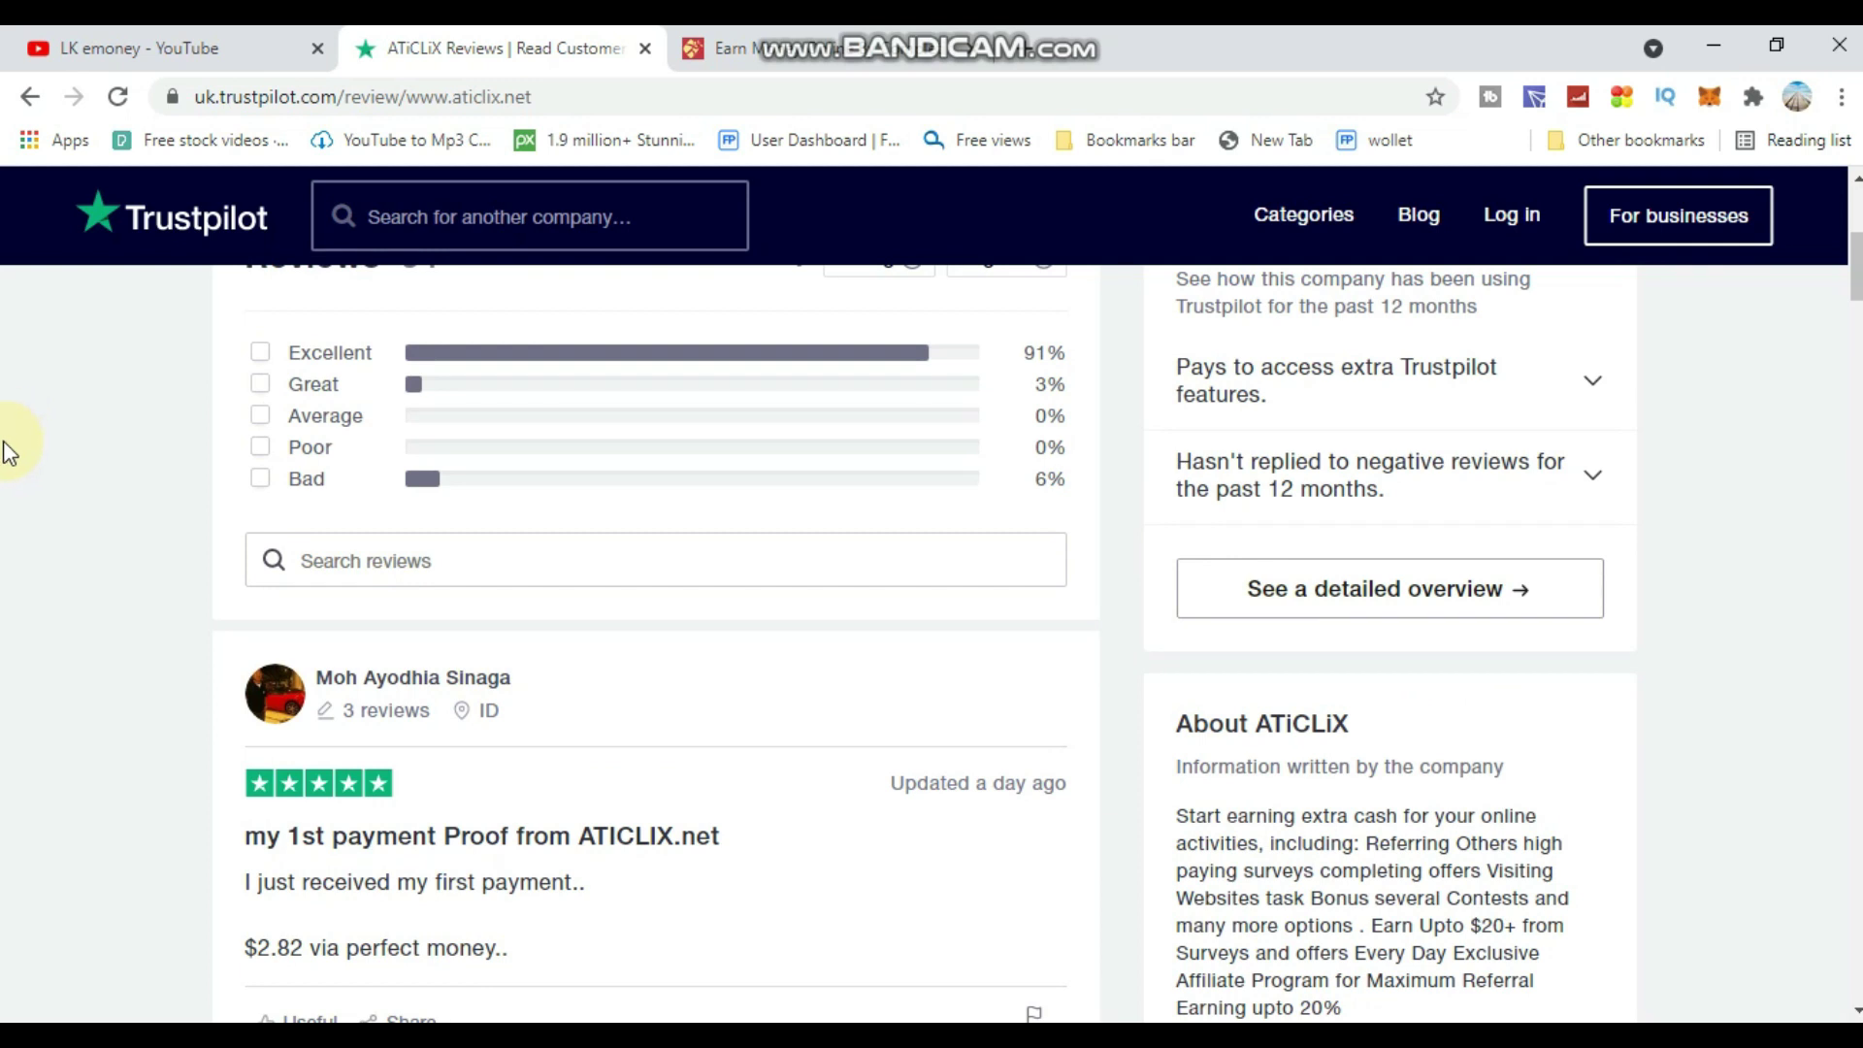
- Back on ATICLIX, bring up the sign-up form with referrer pre-filled, captcha and terms agreement
left_click(718, 47)
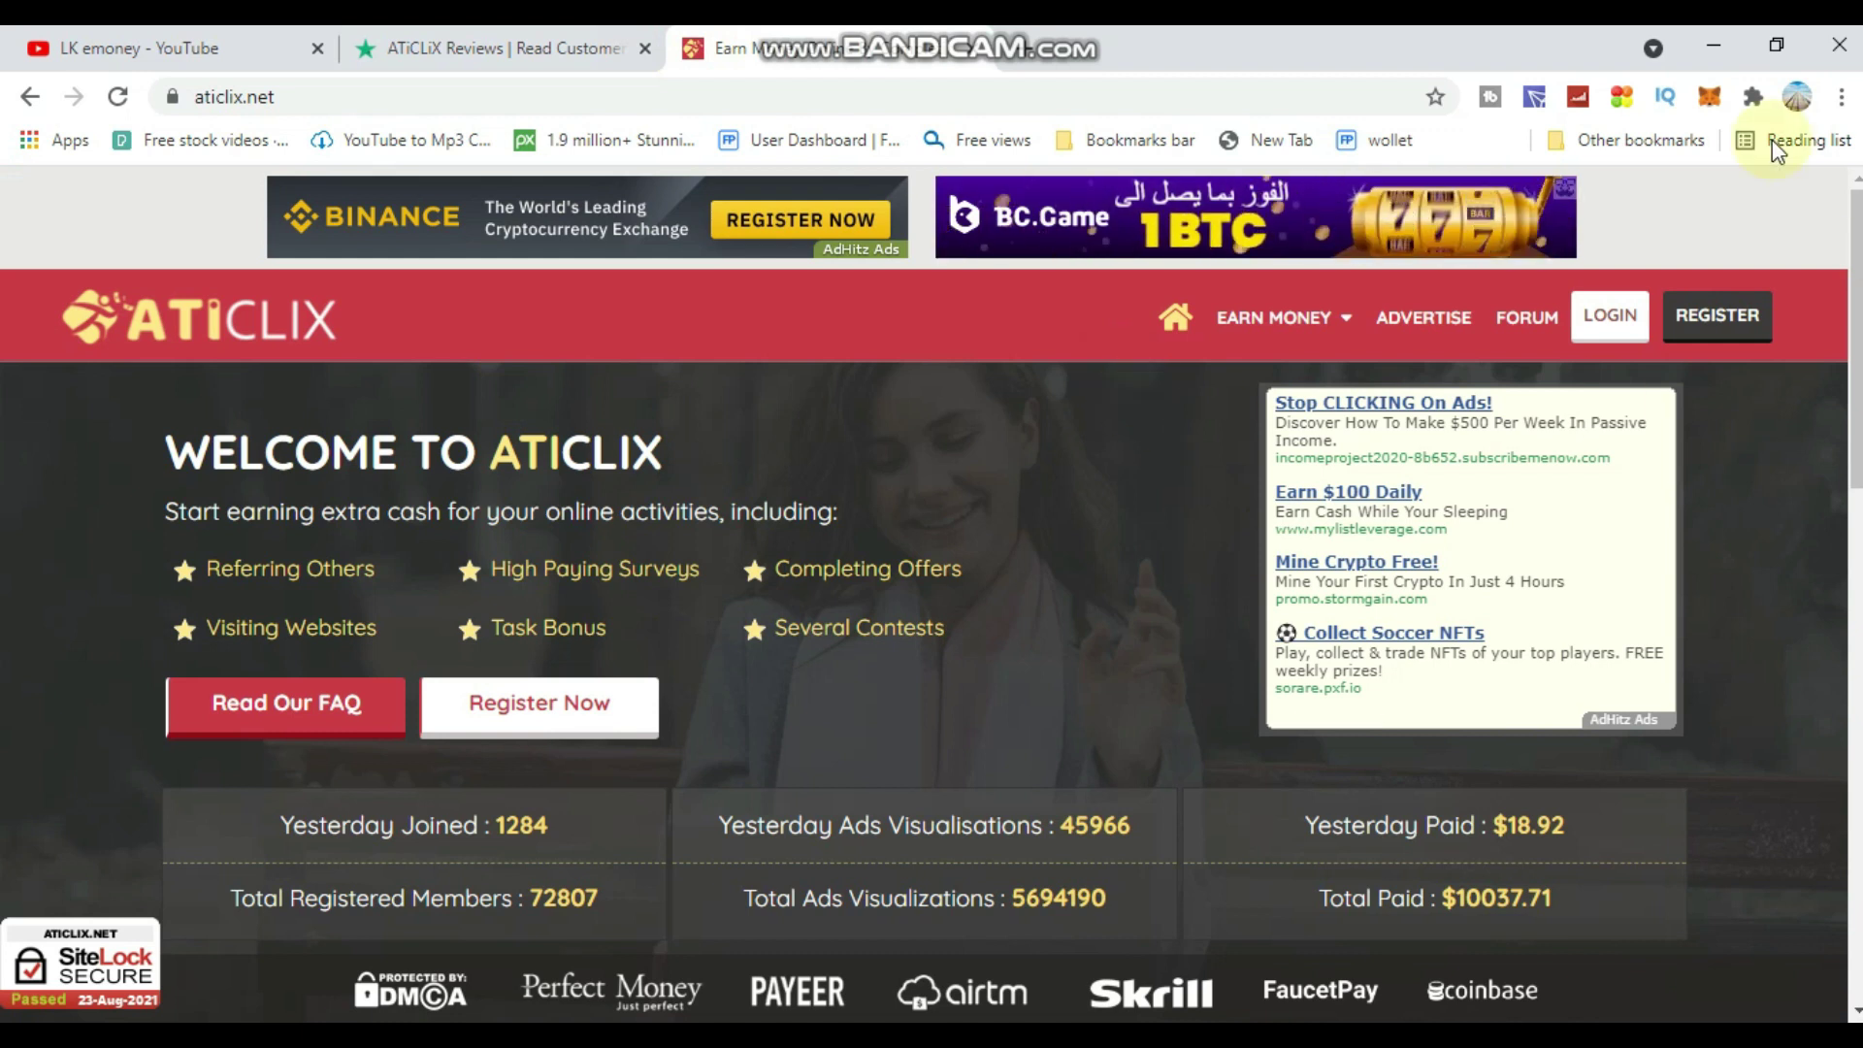
left_click(1735, 330)
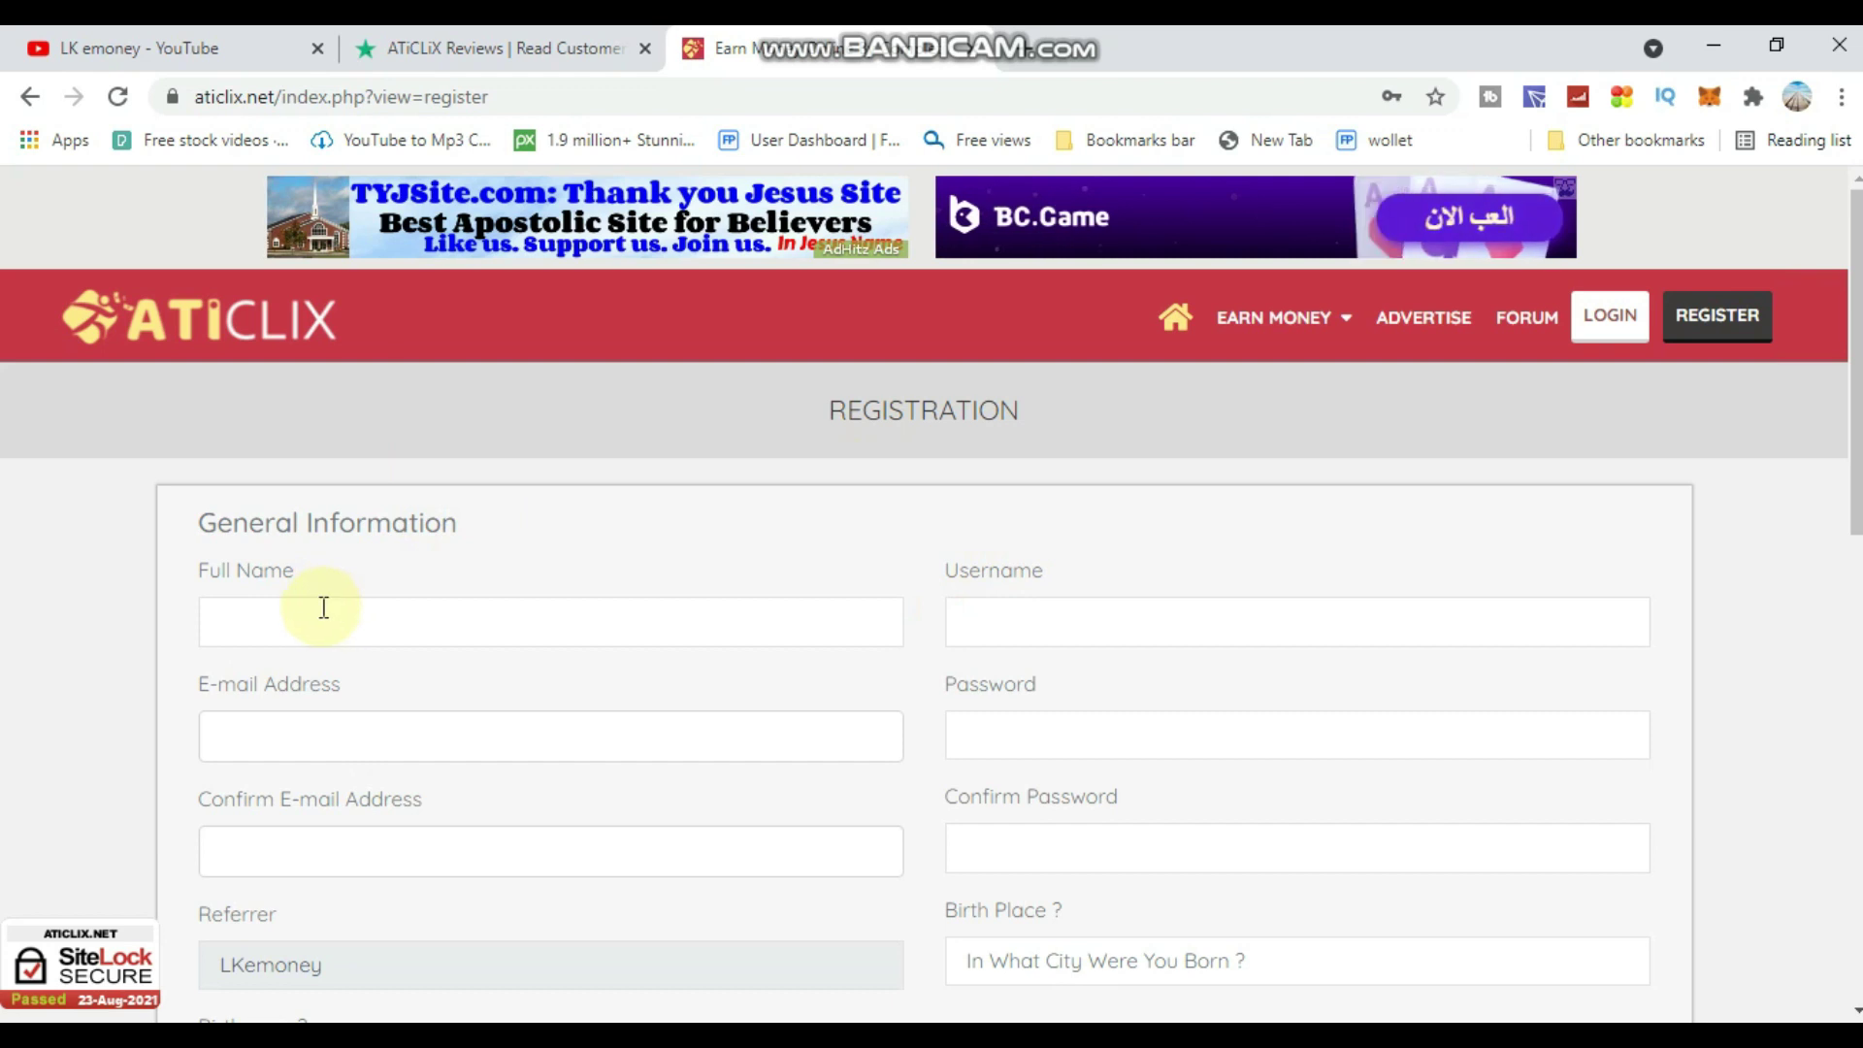
scroll(266, 625, "down", 2)
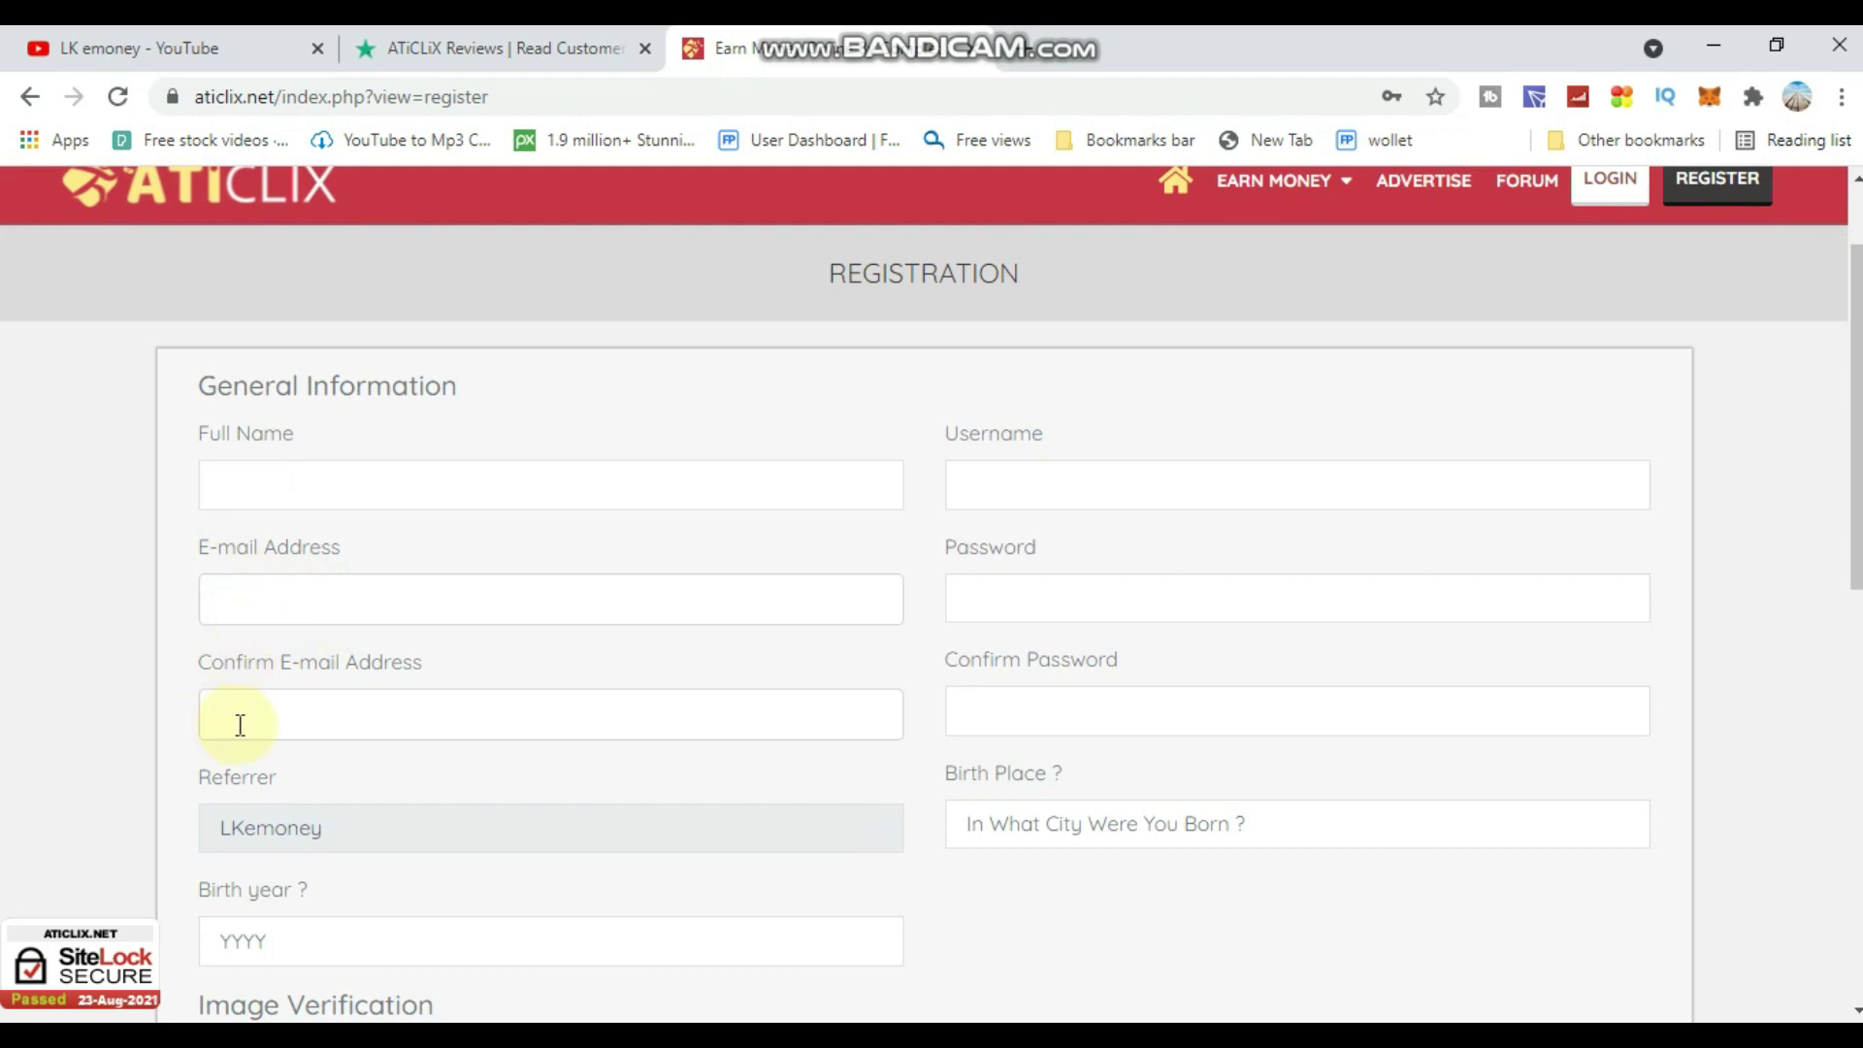
scroll(260, 722, "down", 3)
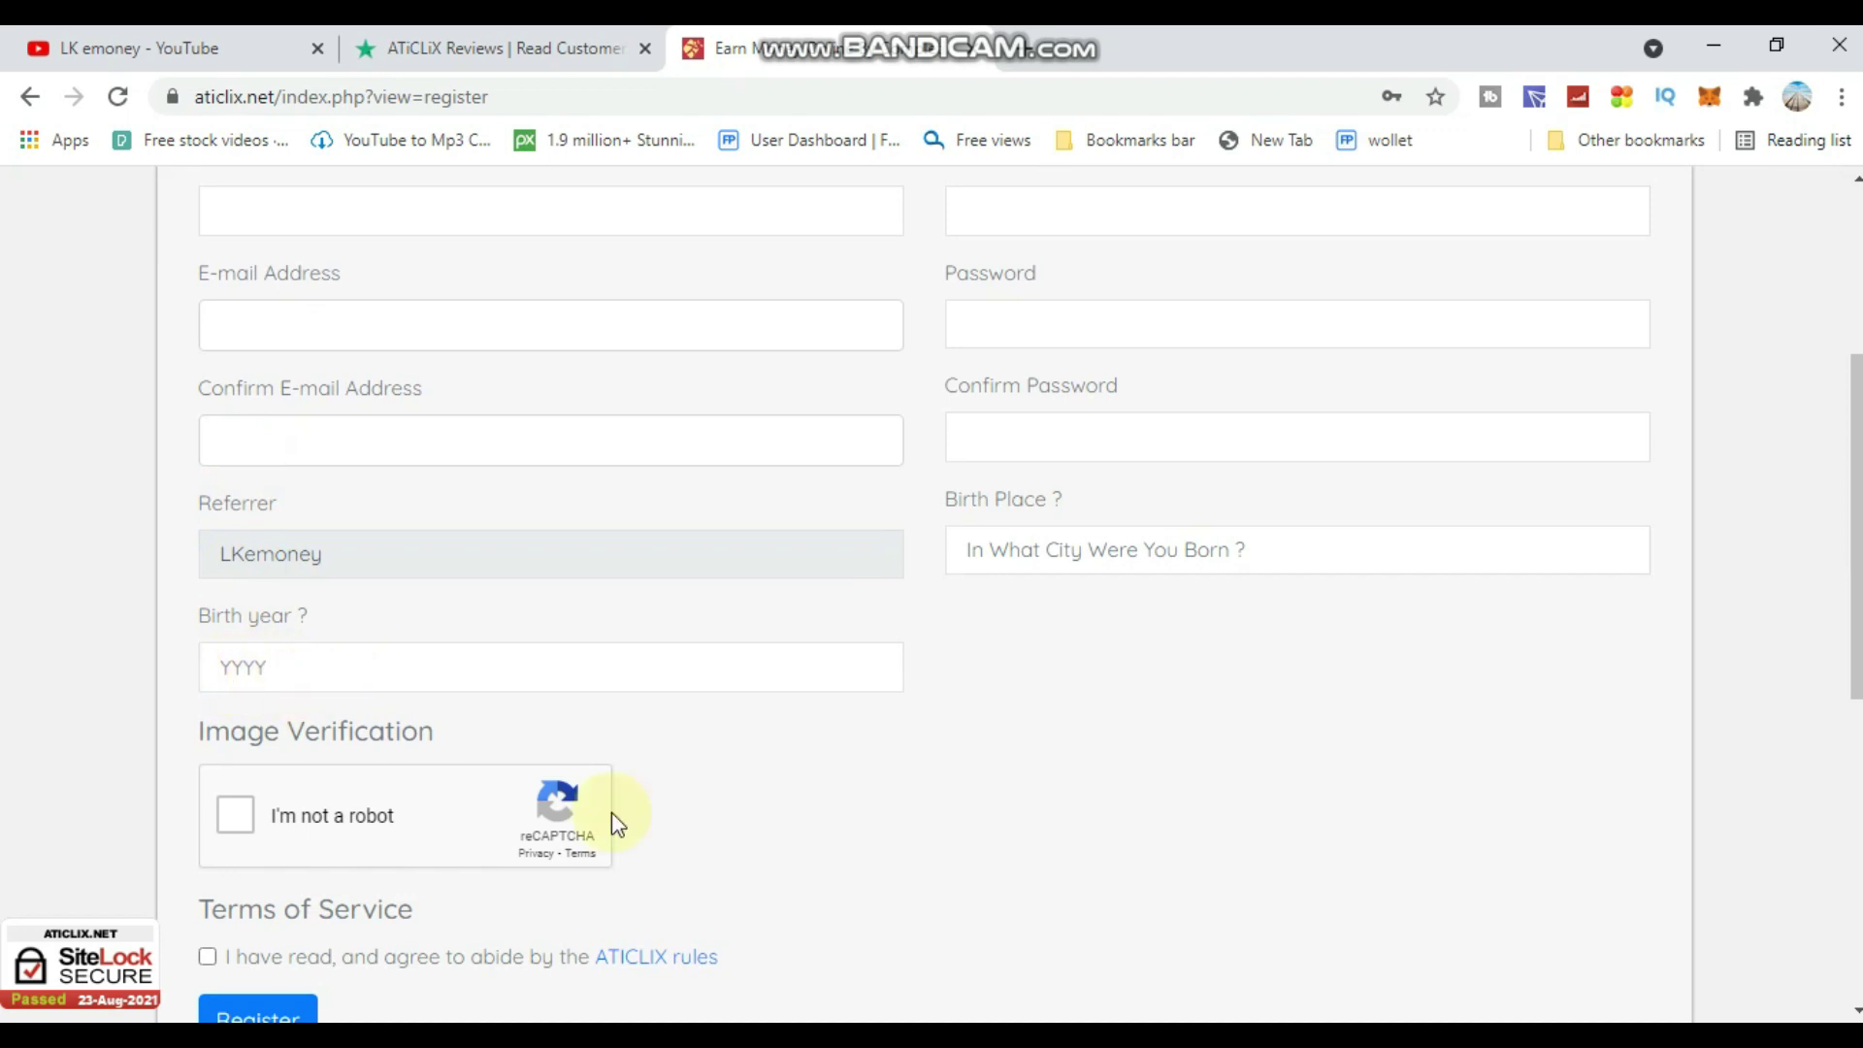
scroll(611, 815, "up", 2)
scroll(1261, 805, "up", 3)
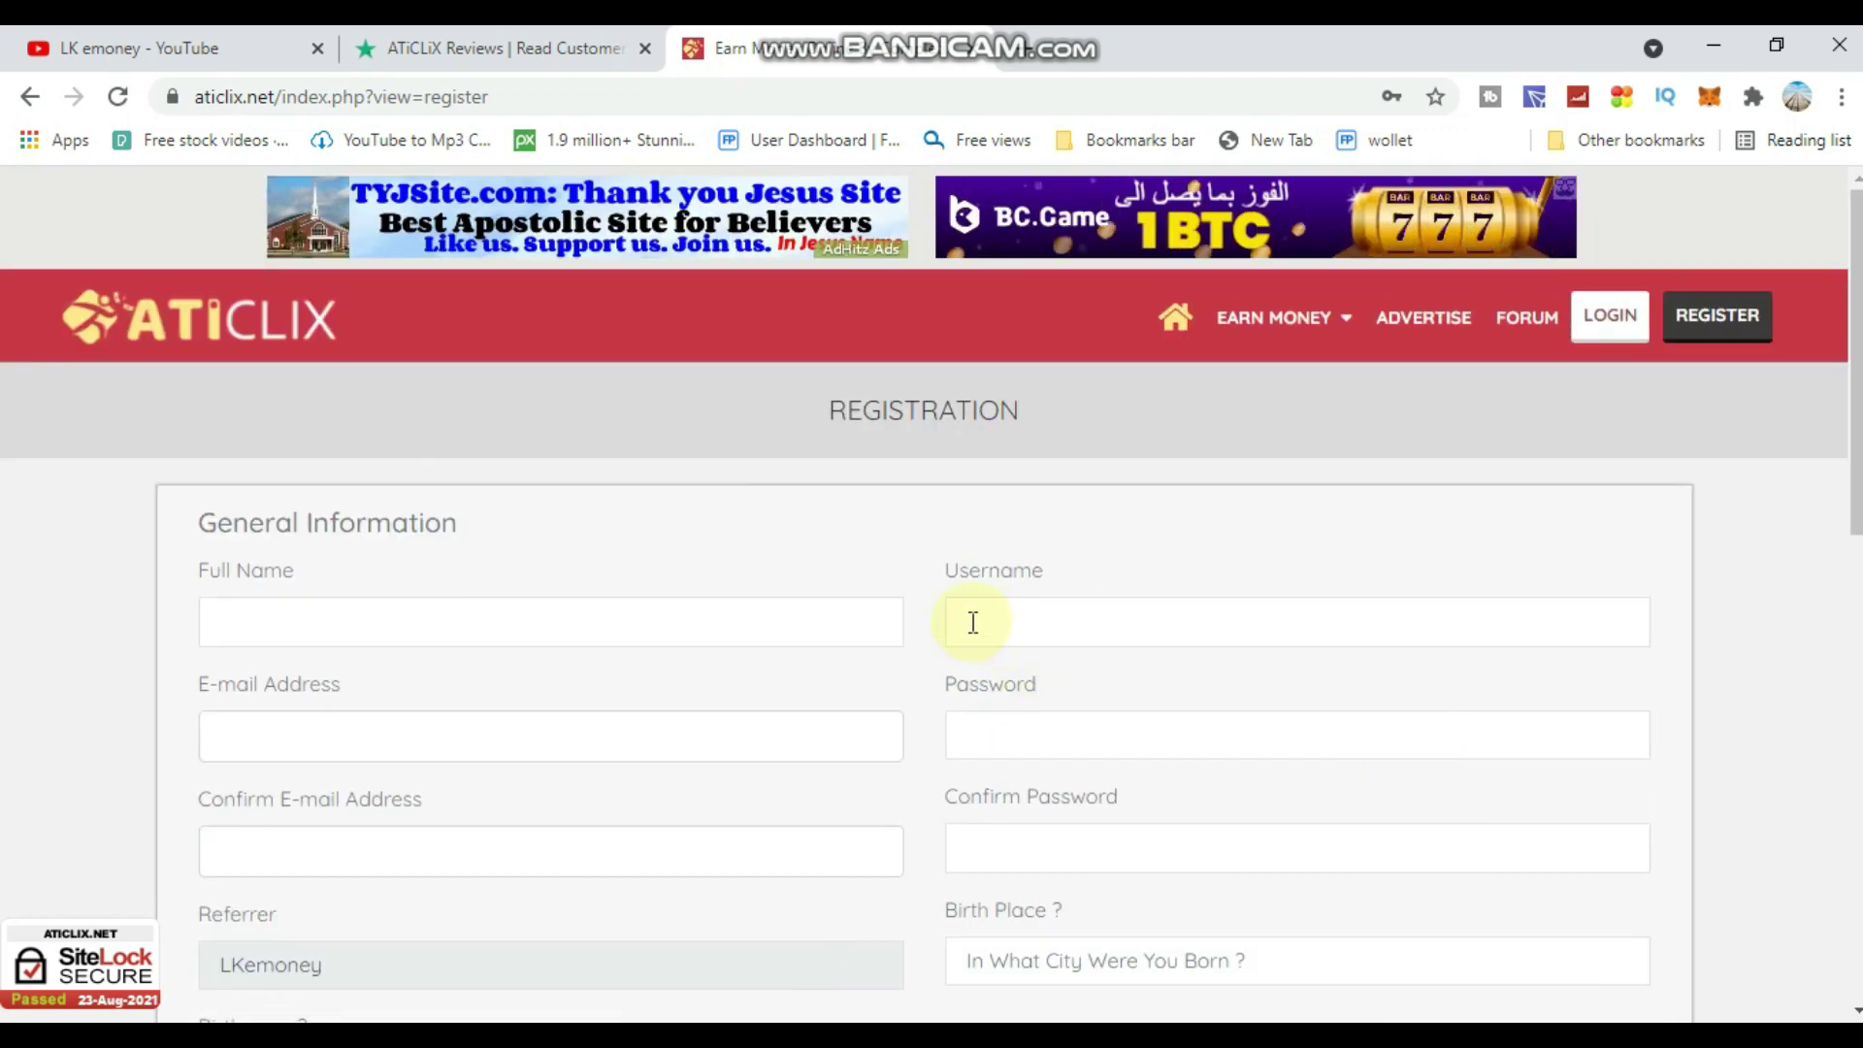
scroll(993, 730, "down", 1)
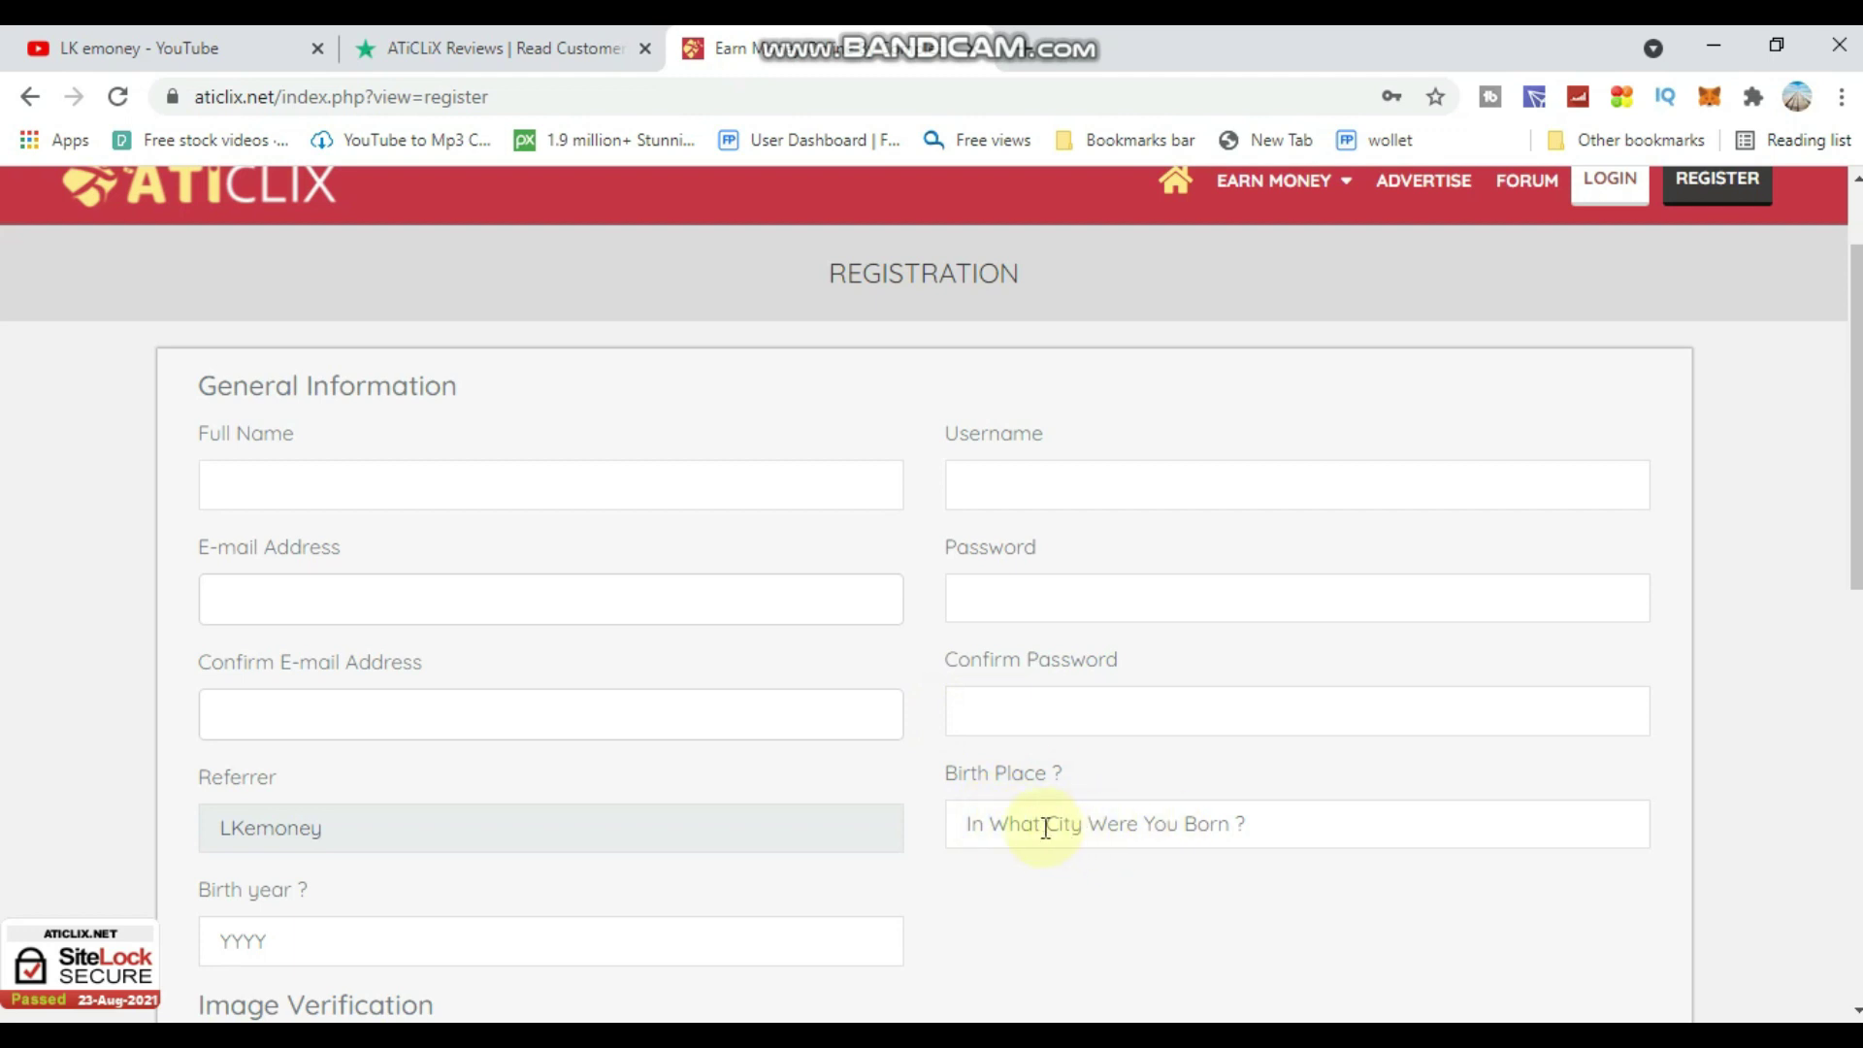
scroll(1045, 828, "down", 3)
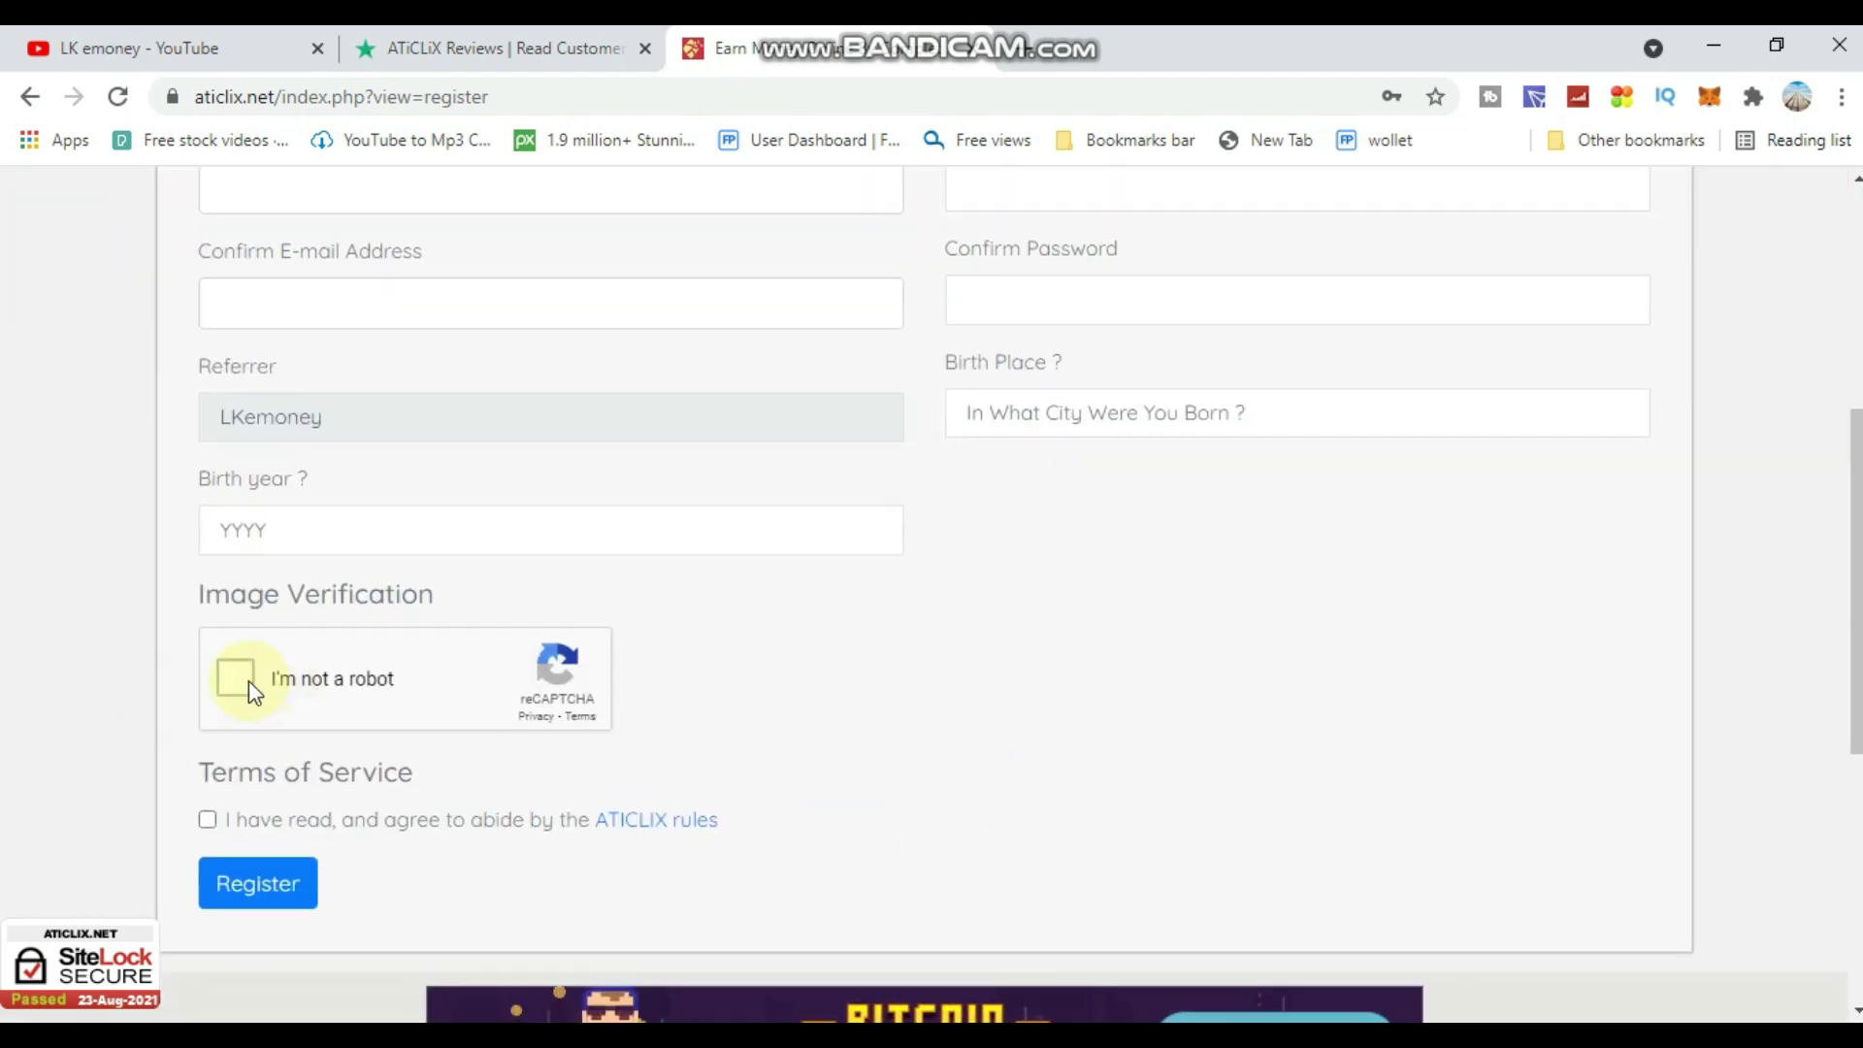
scroll(243, 679, "down", 1)
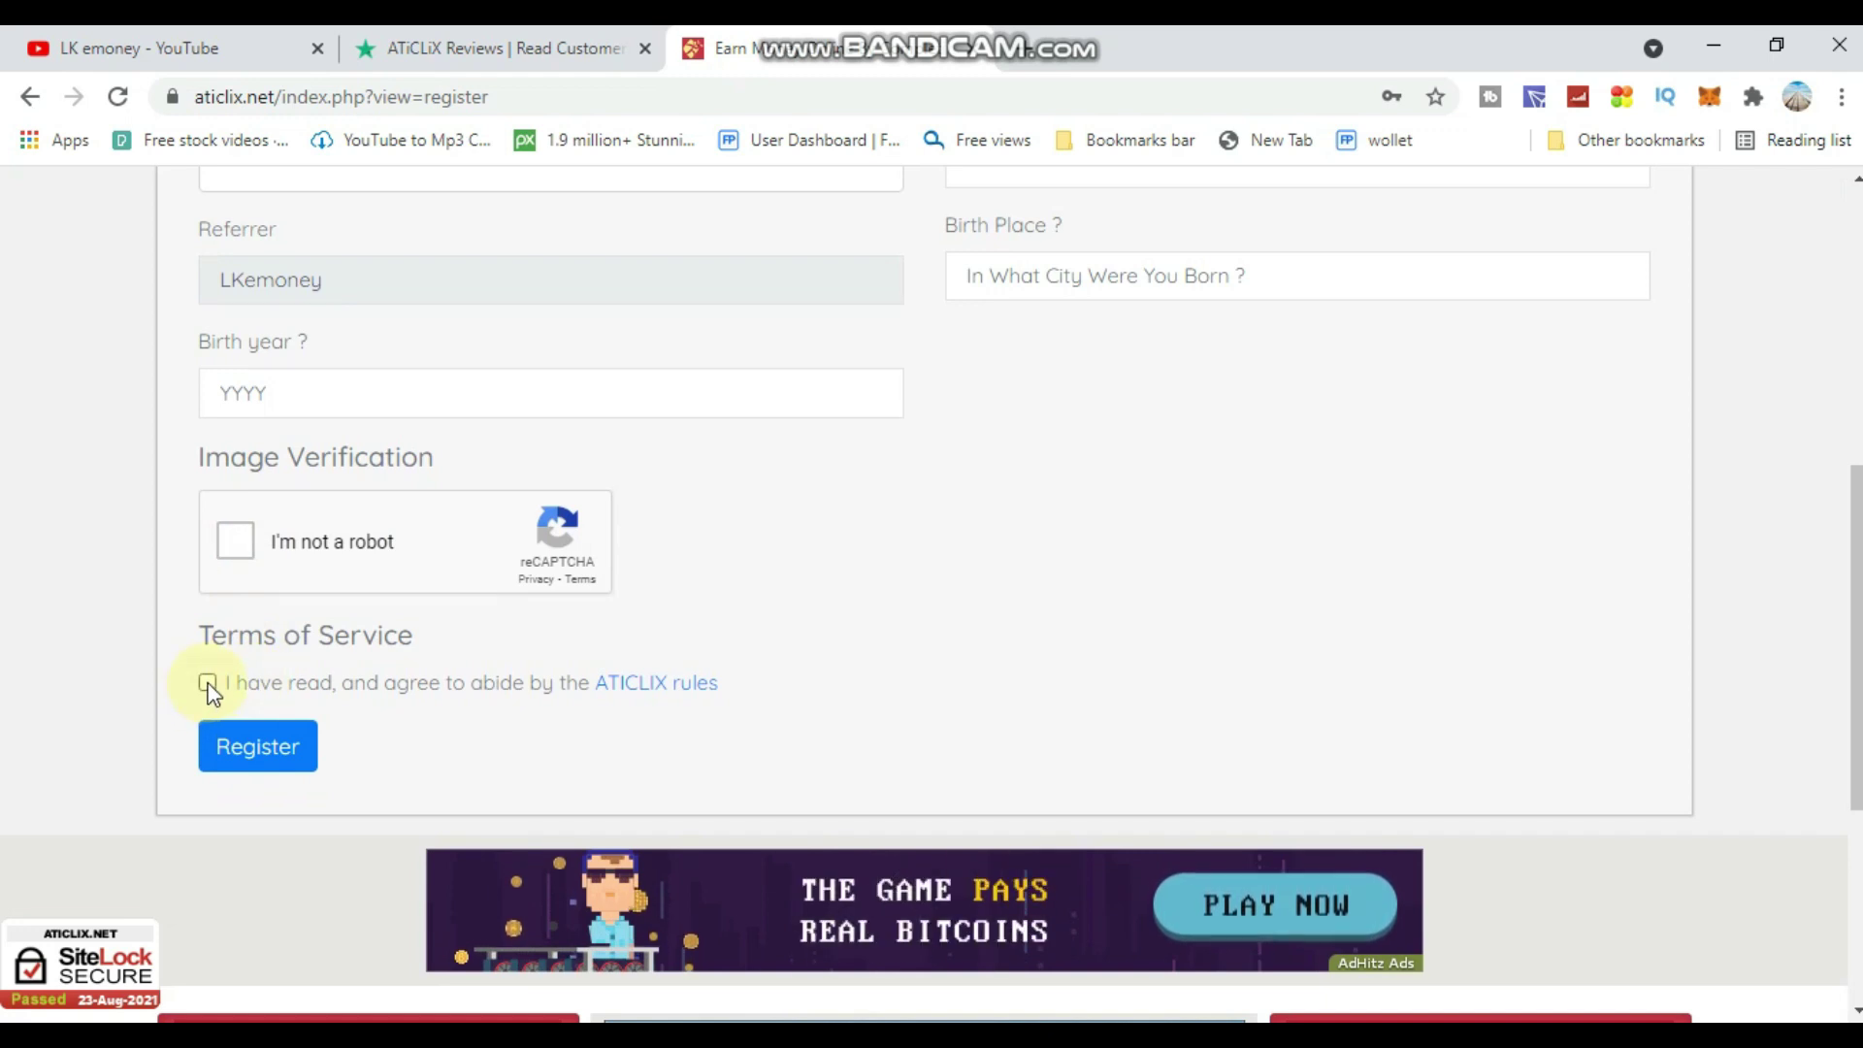
left_click(252, 745)
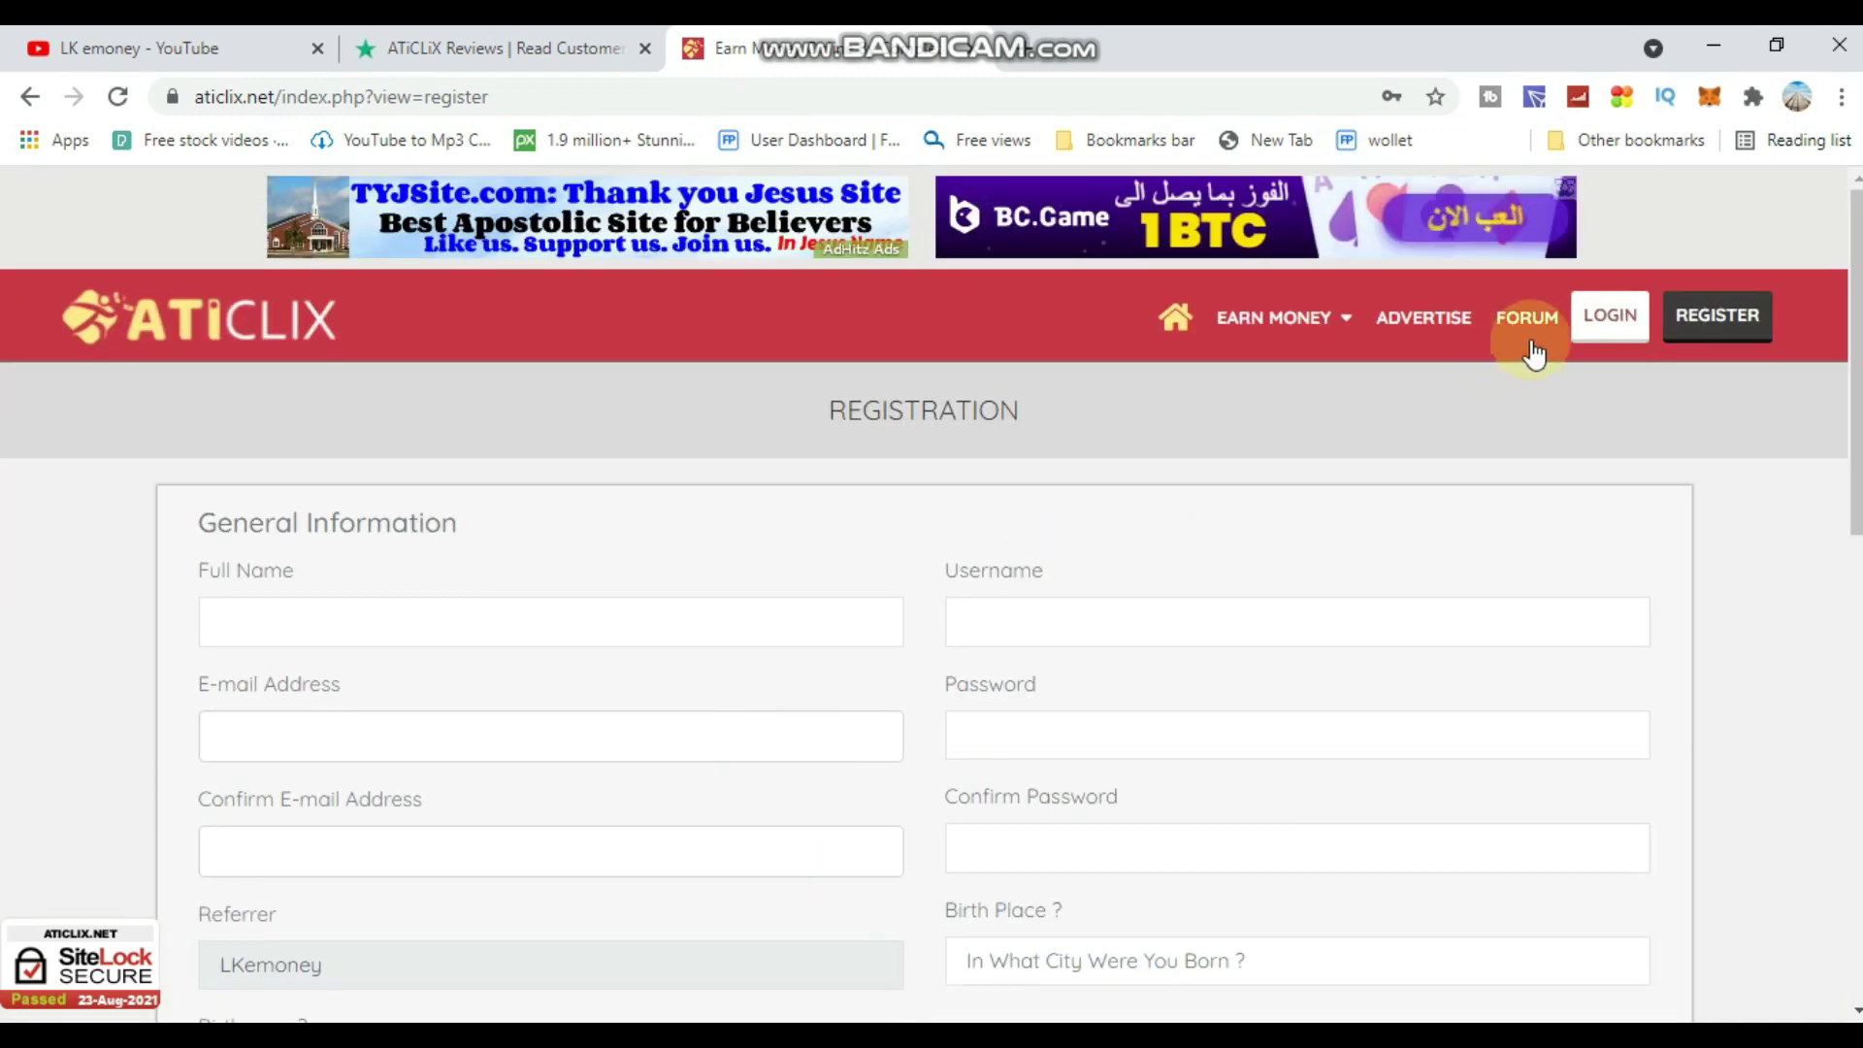
- Log in to ATICLIX after solving the taxi-image reCAPTCHA, reaching the $0.001 balance dashboard
left_click(1529, 338)
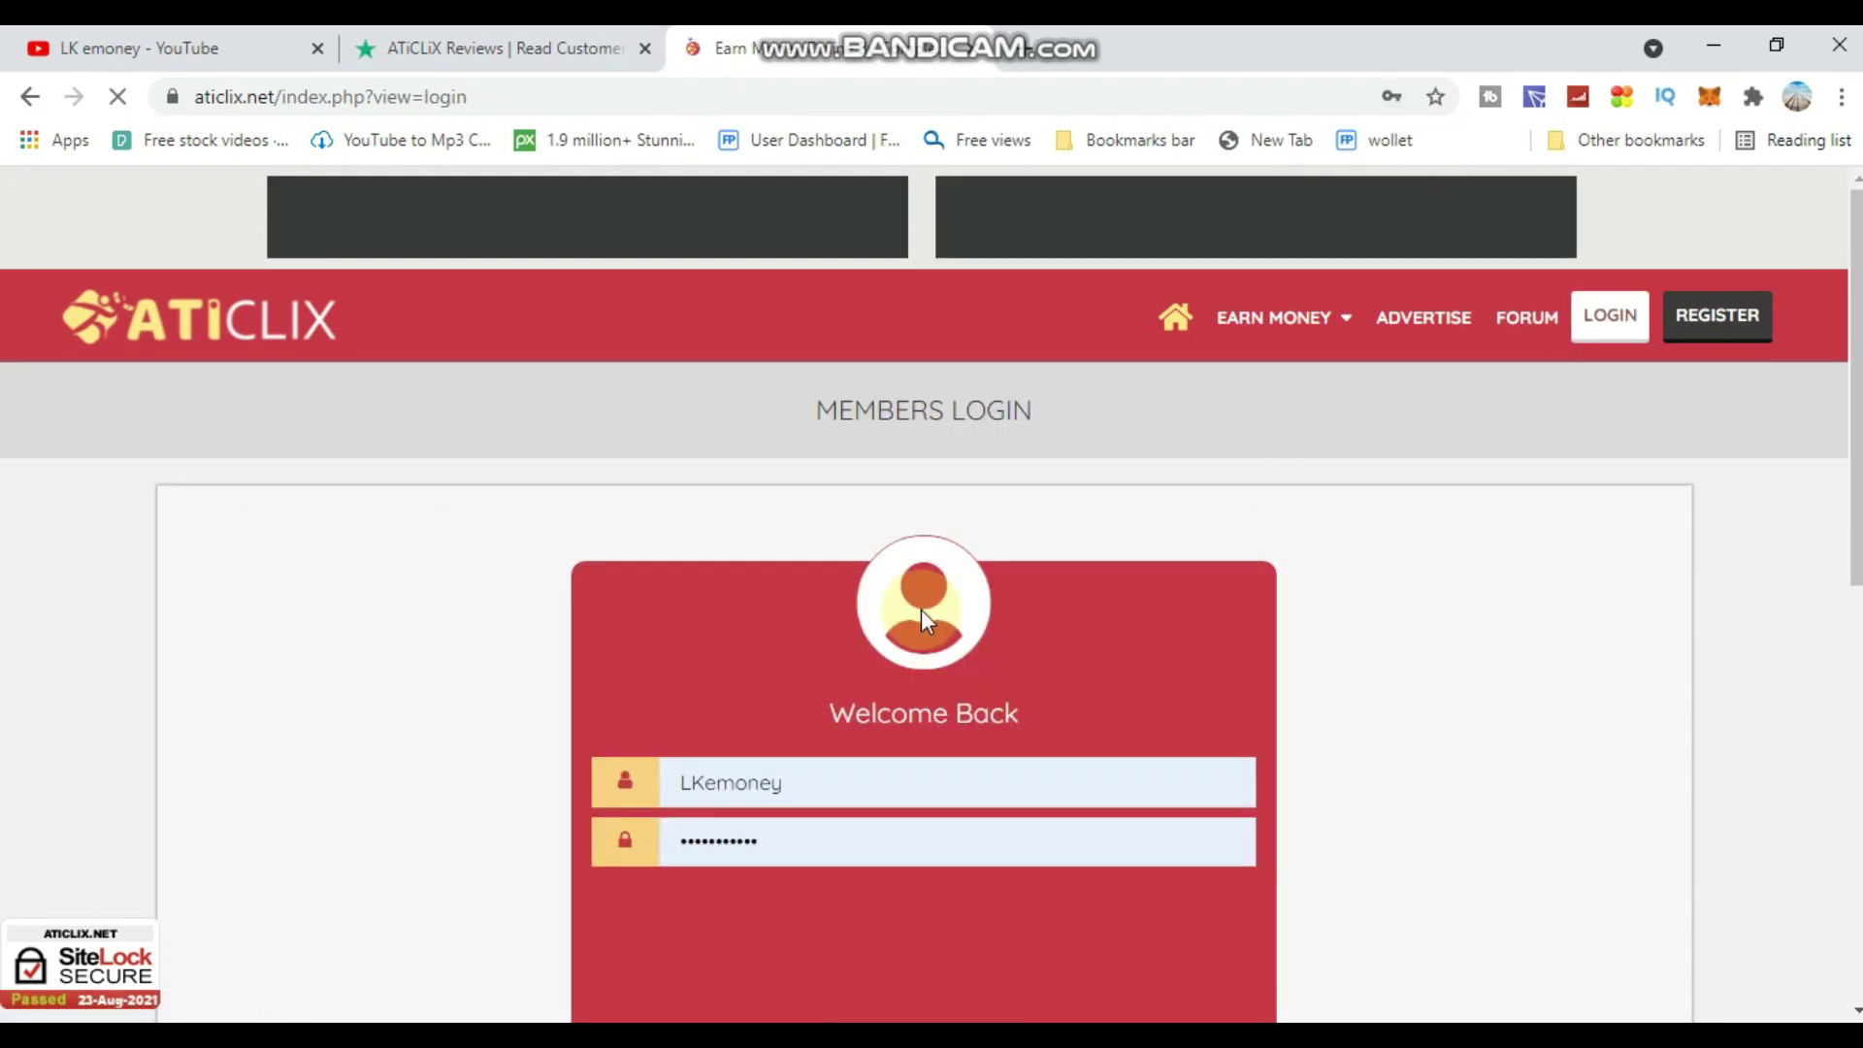
scroll(776, 605, "down", 2)
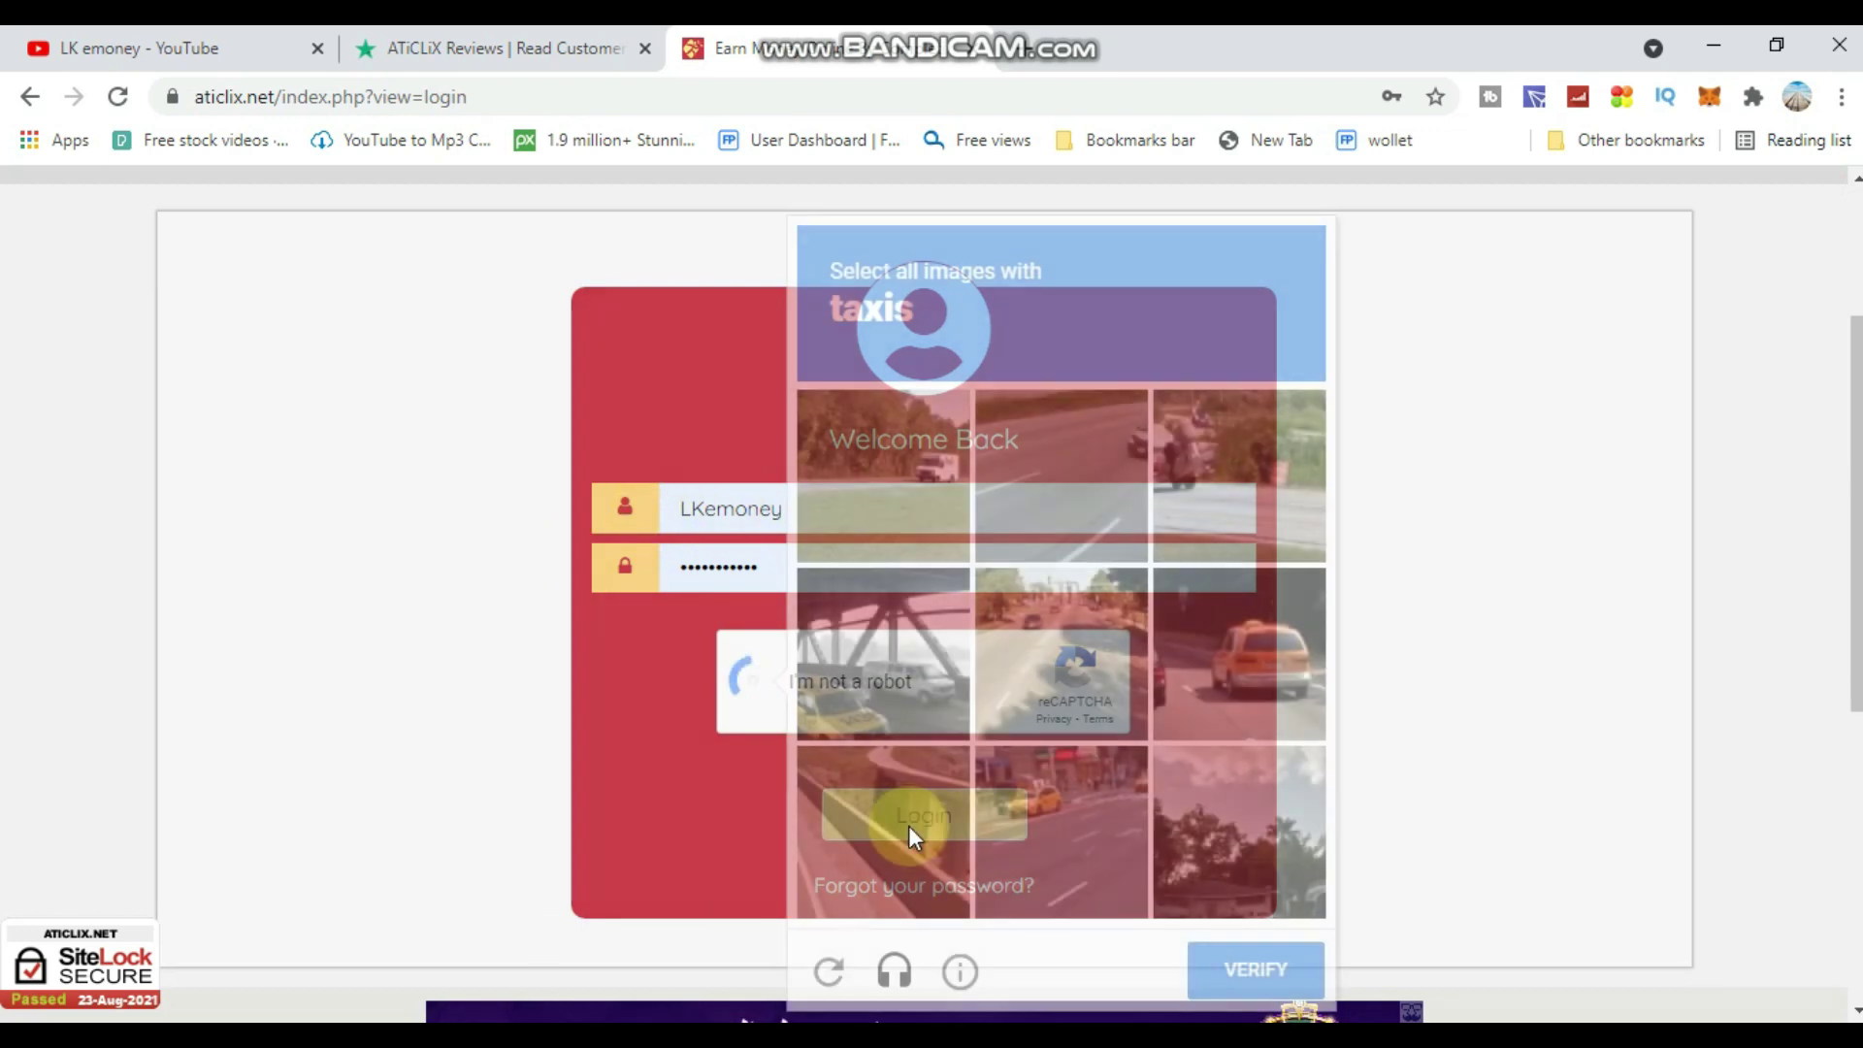
left_click(864, 684)
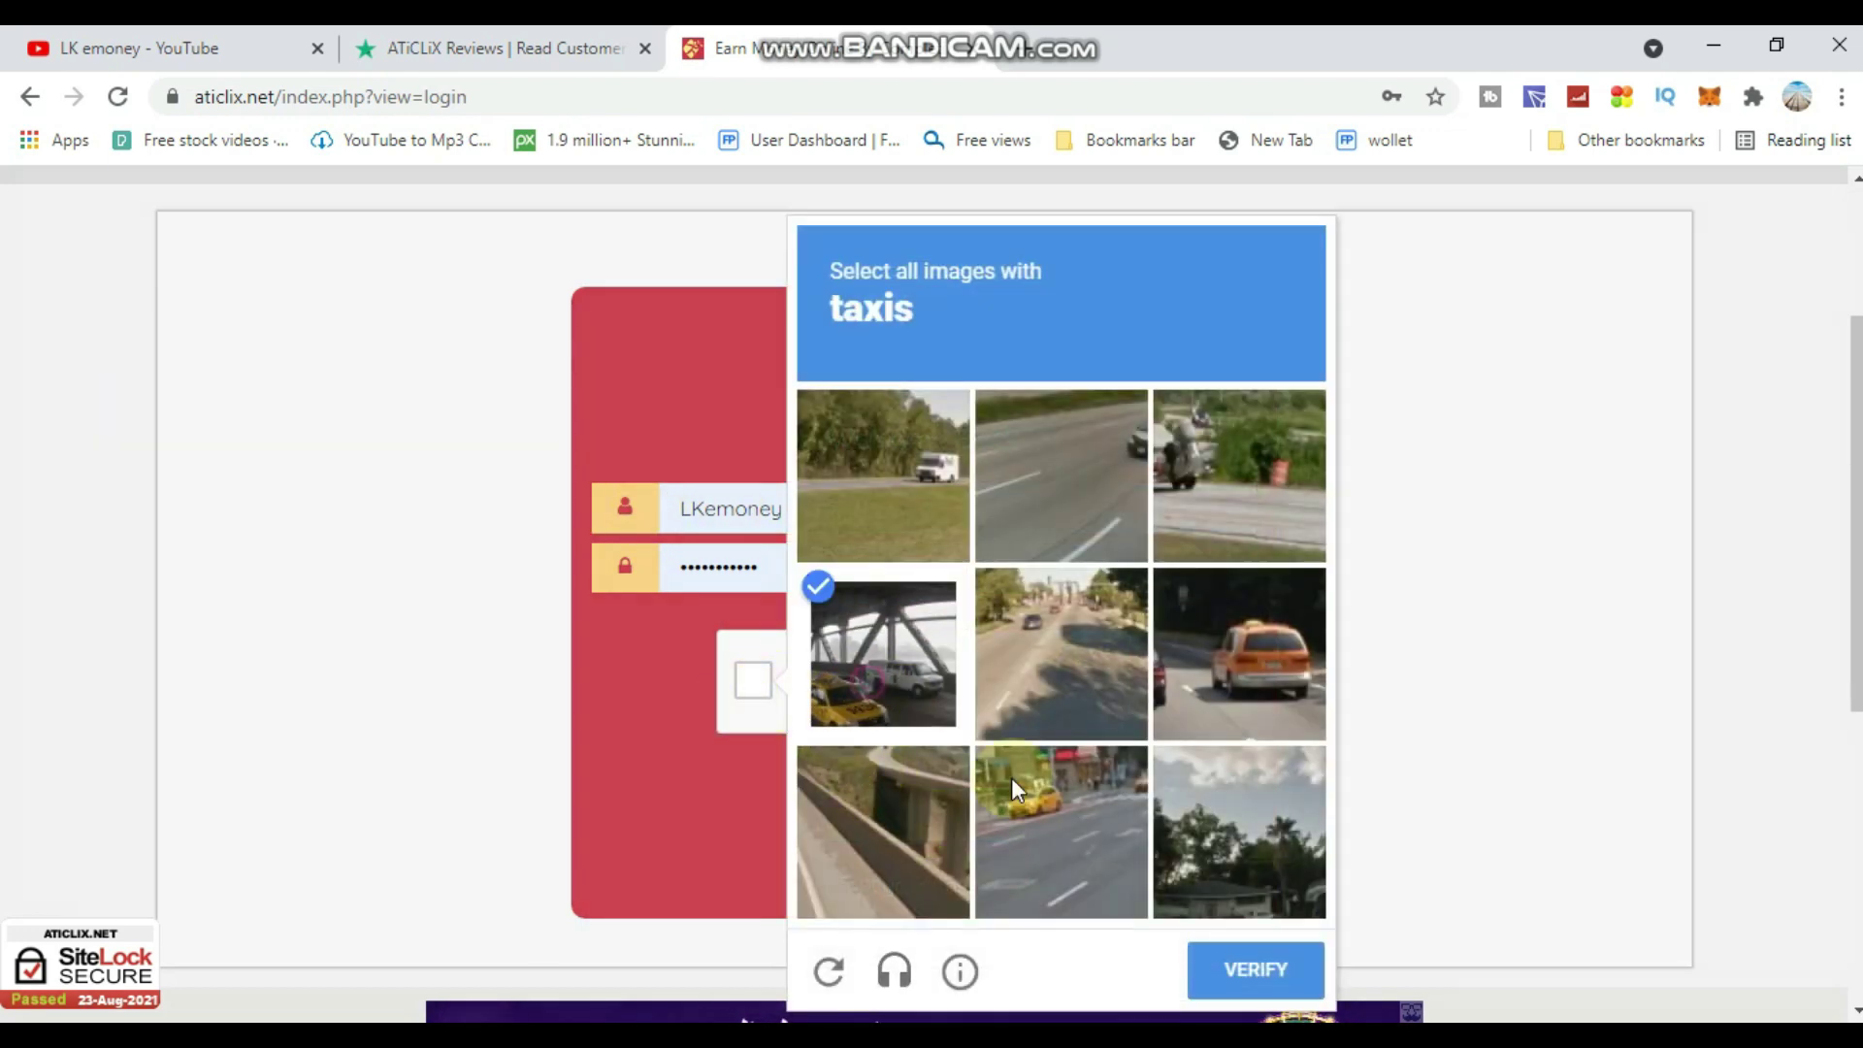
left_click(1014, 781)
left_click(1256, 663)
left_click(1249, 970)
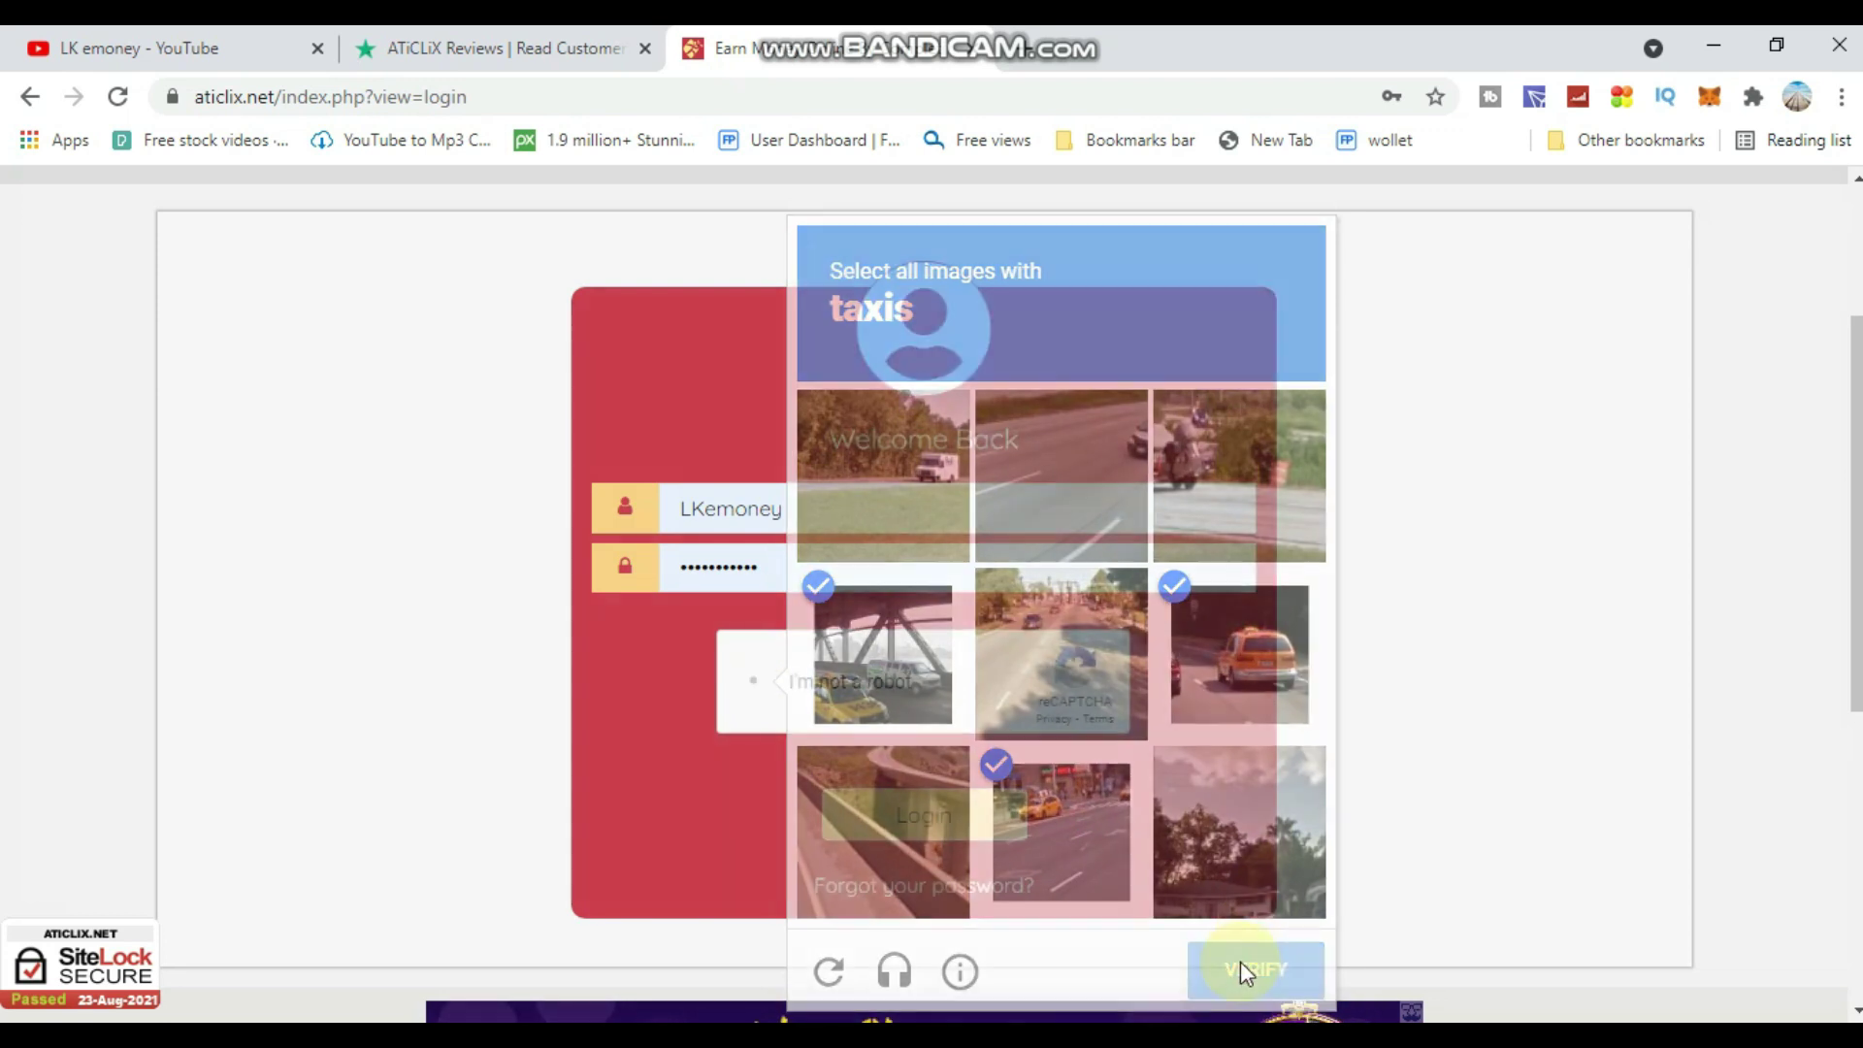
left_click(955, 832)
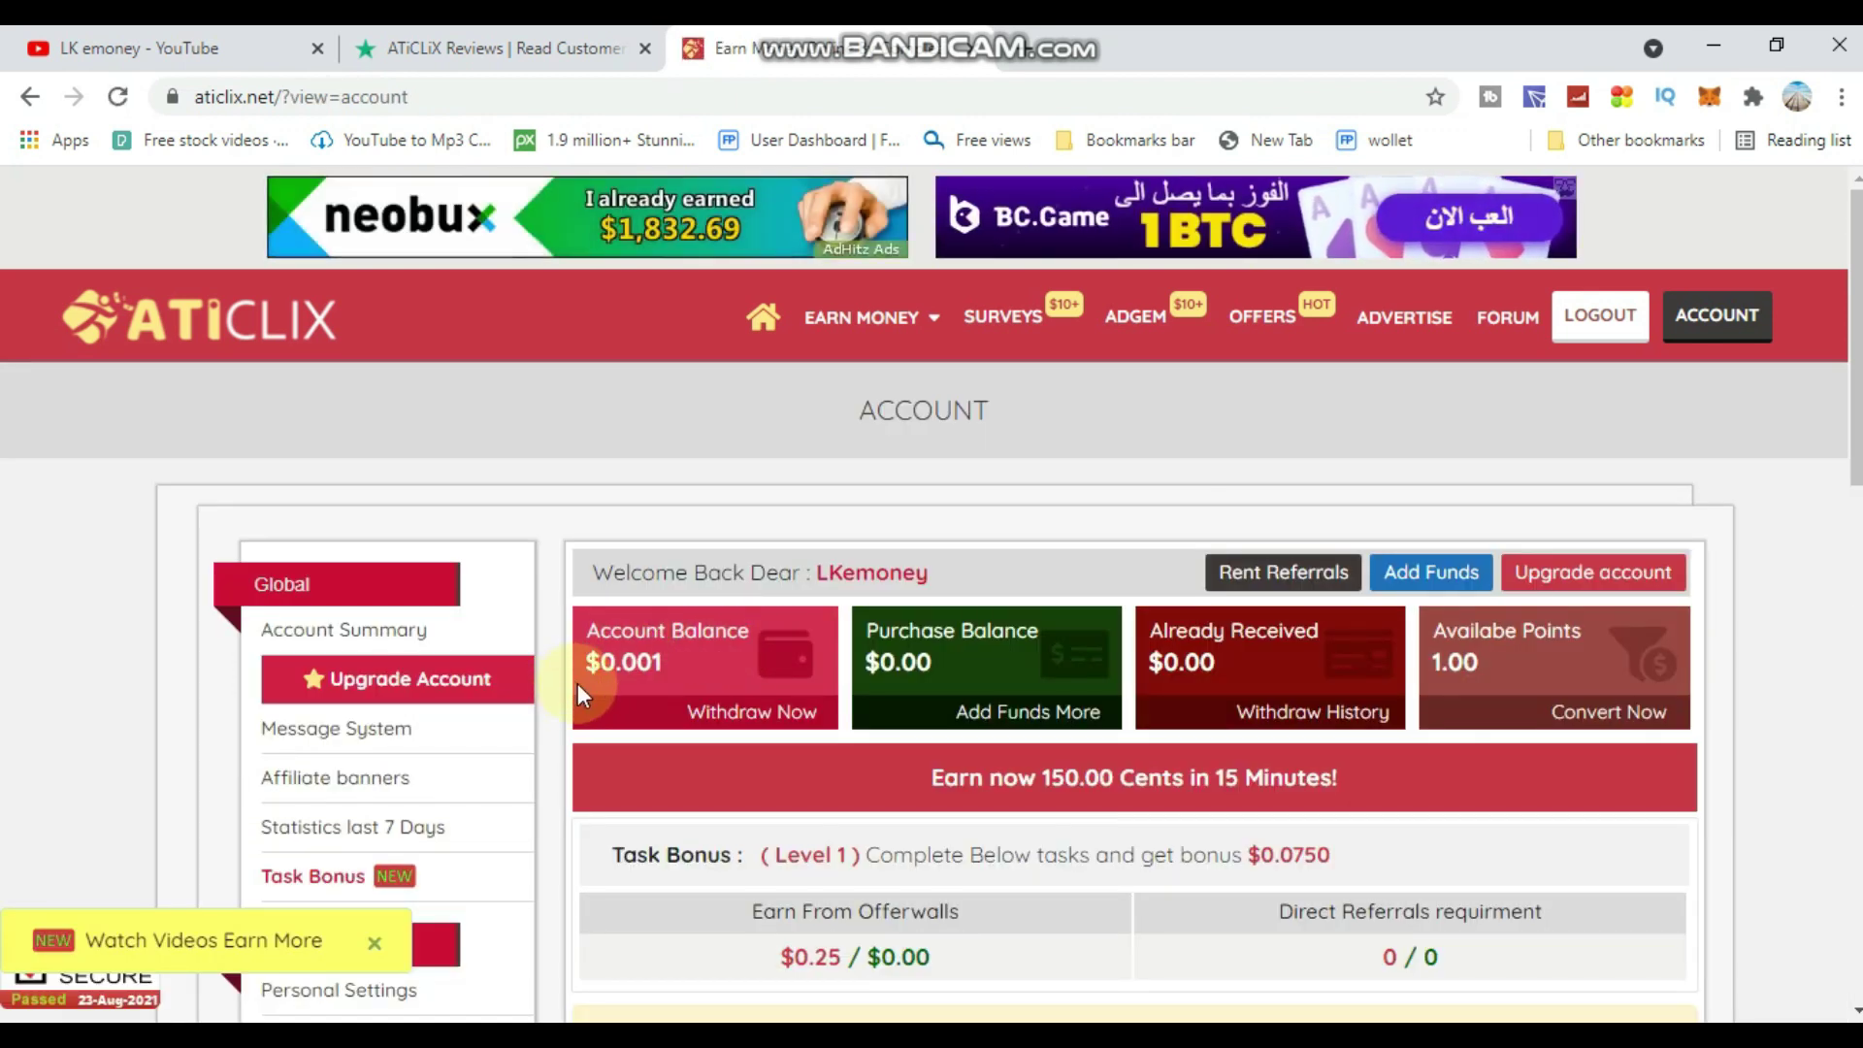
- Show the EARN MONEY list with View Advertisement and the survey offerwalls
scroll(562, 770, "down", 1)
scroll(572, 788, "up", 1)
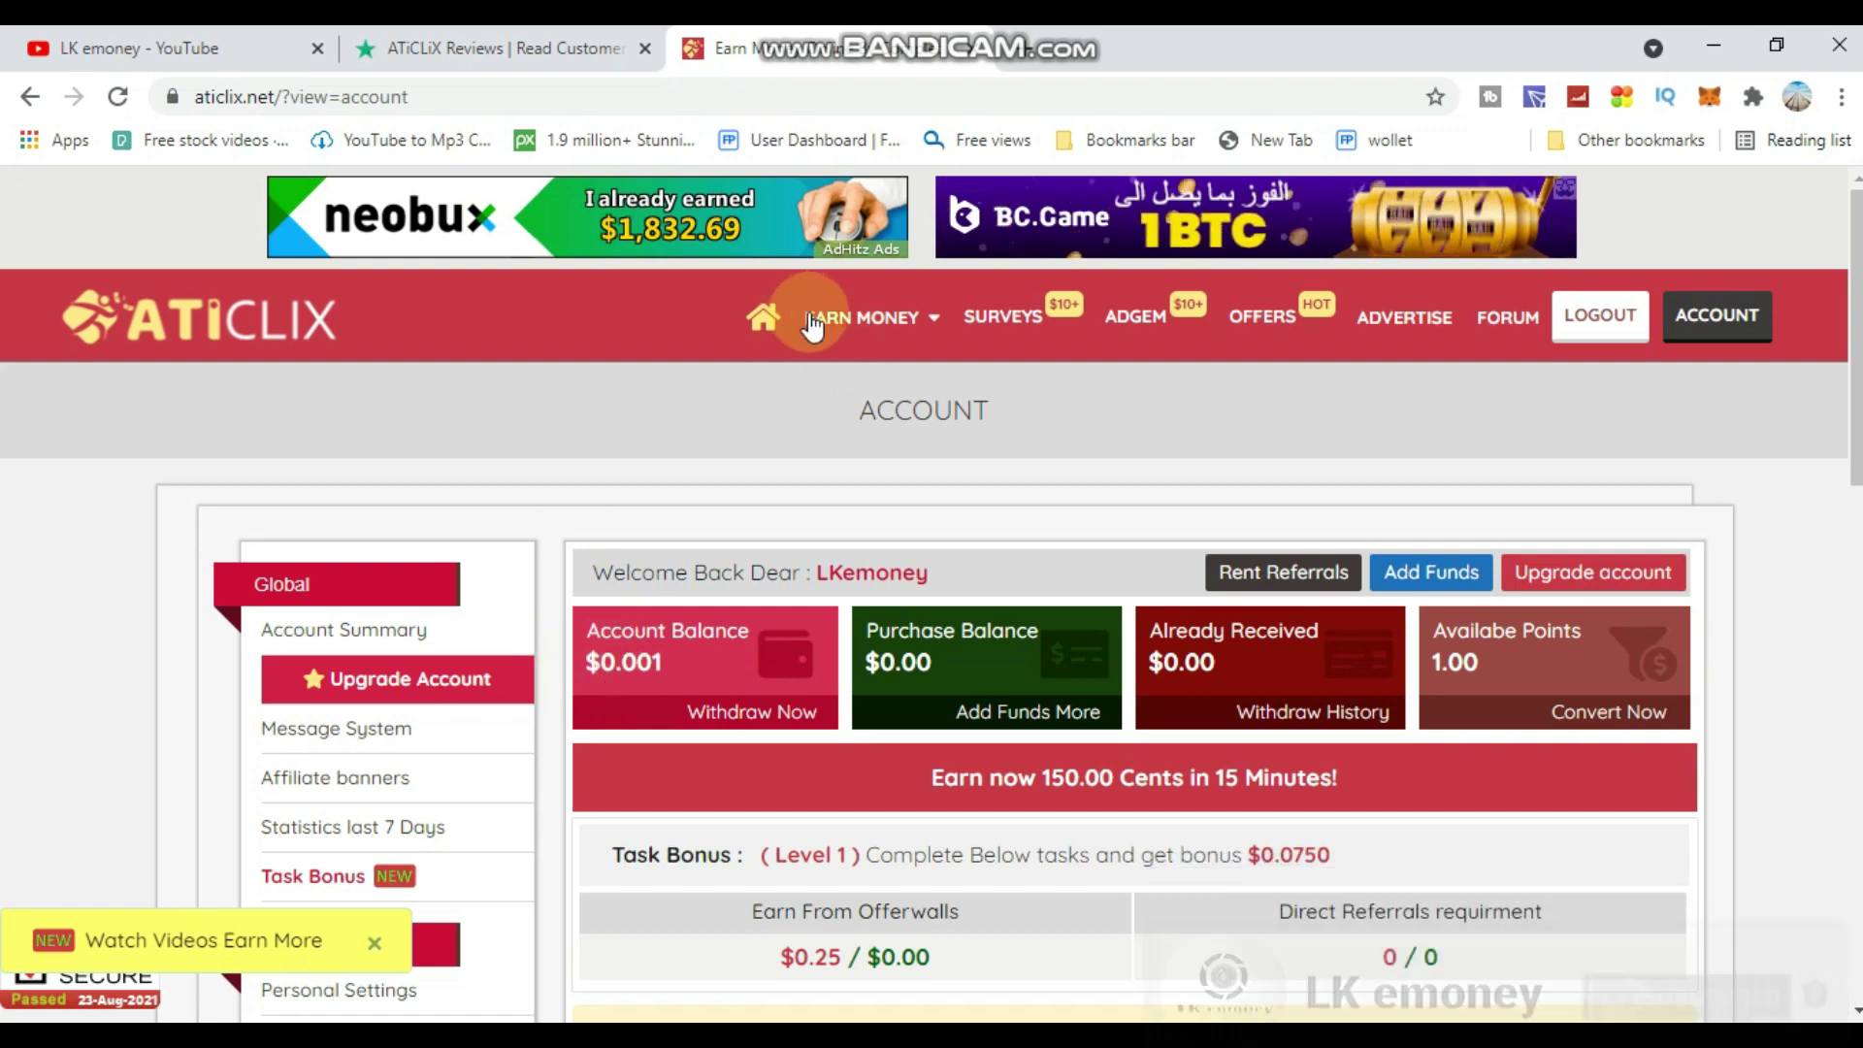
left_click(932, 325)
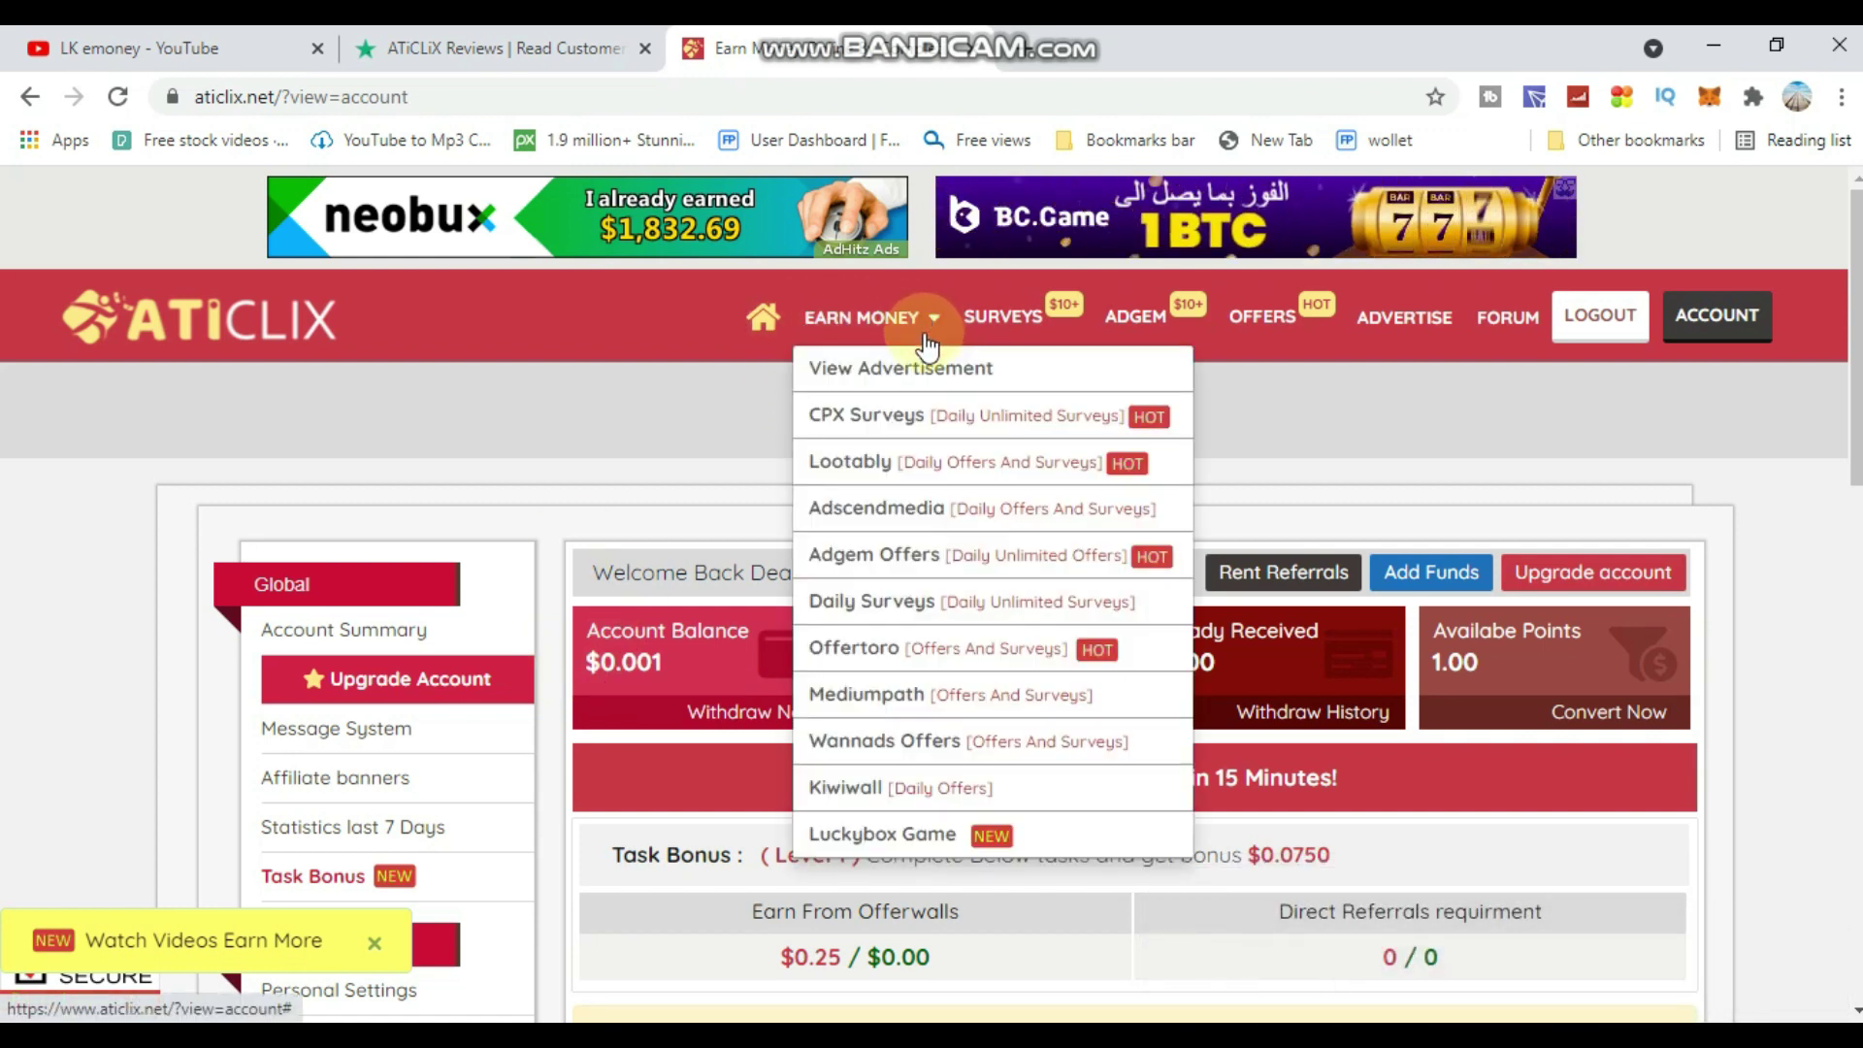
- Go to View Advertisement and bring up the eMoneySpace money-making sites ad in the viewer
left_click(883, 379)
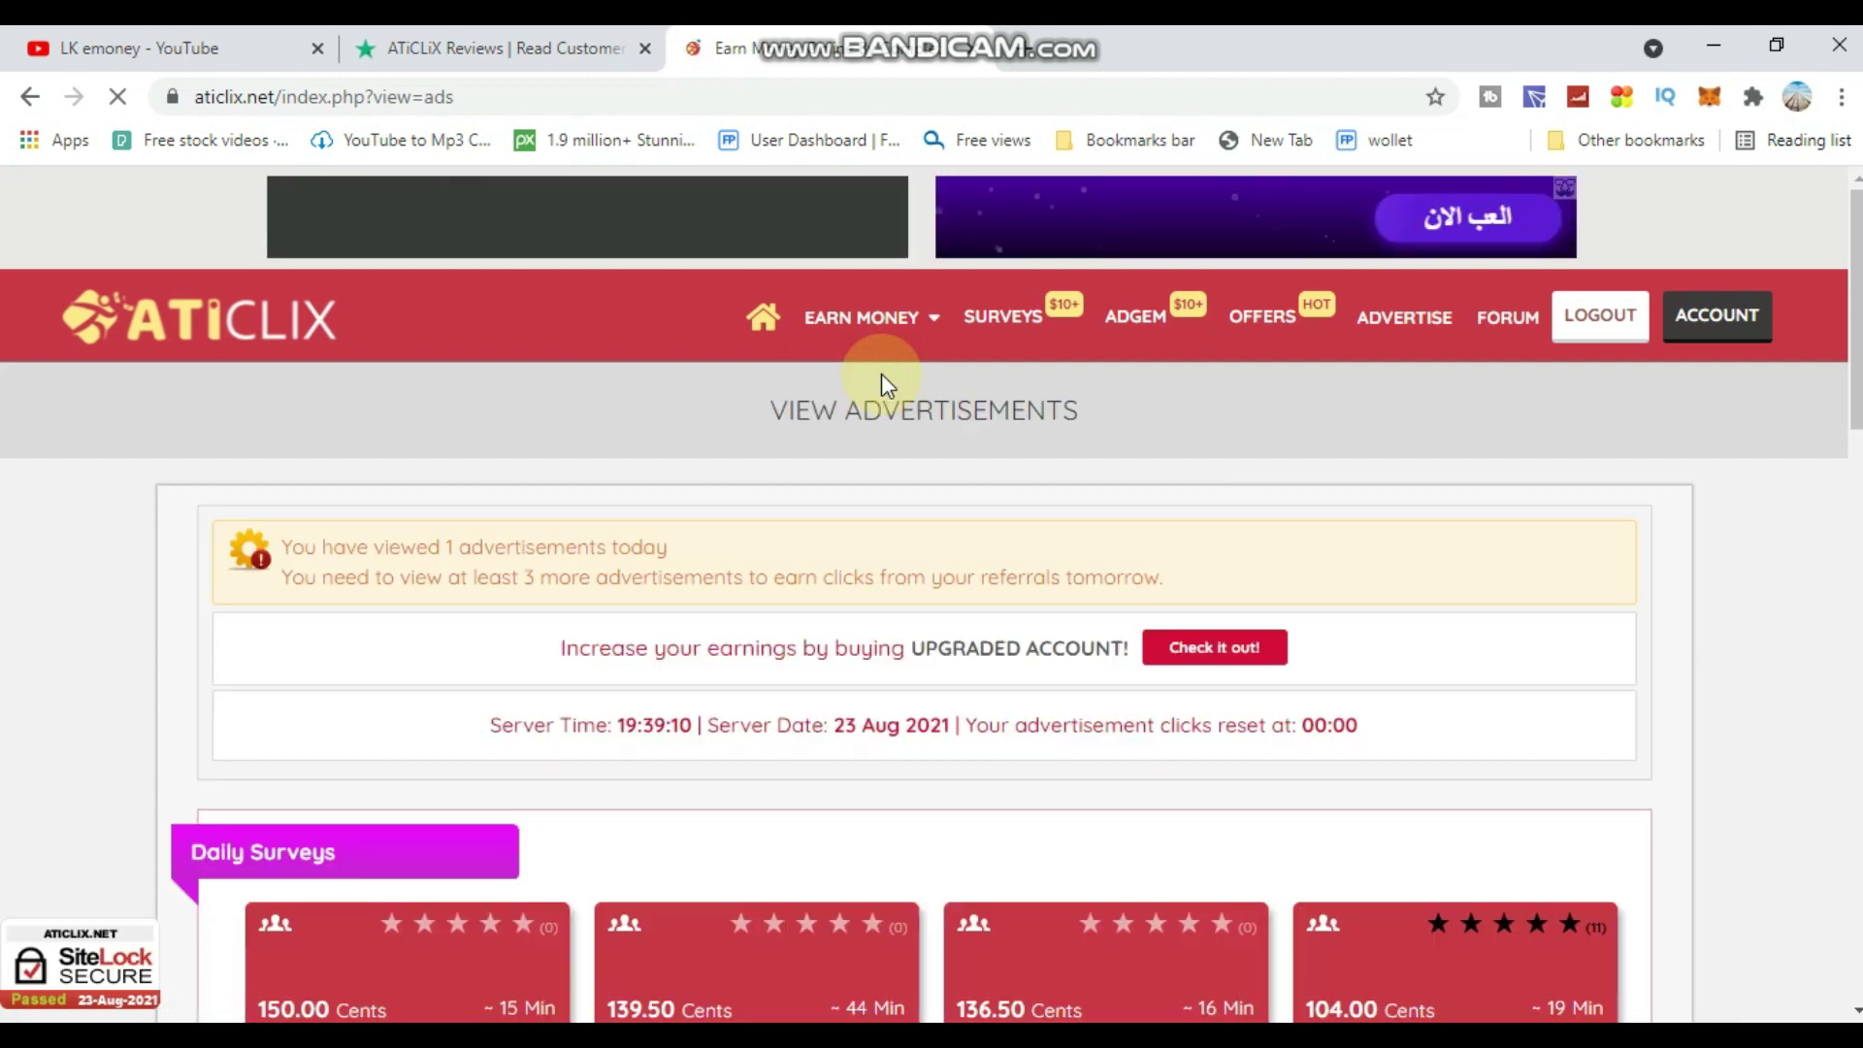
scroll(893, 612, "down", 7)
scroll(887, 602, "down", 5)
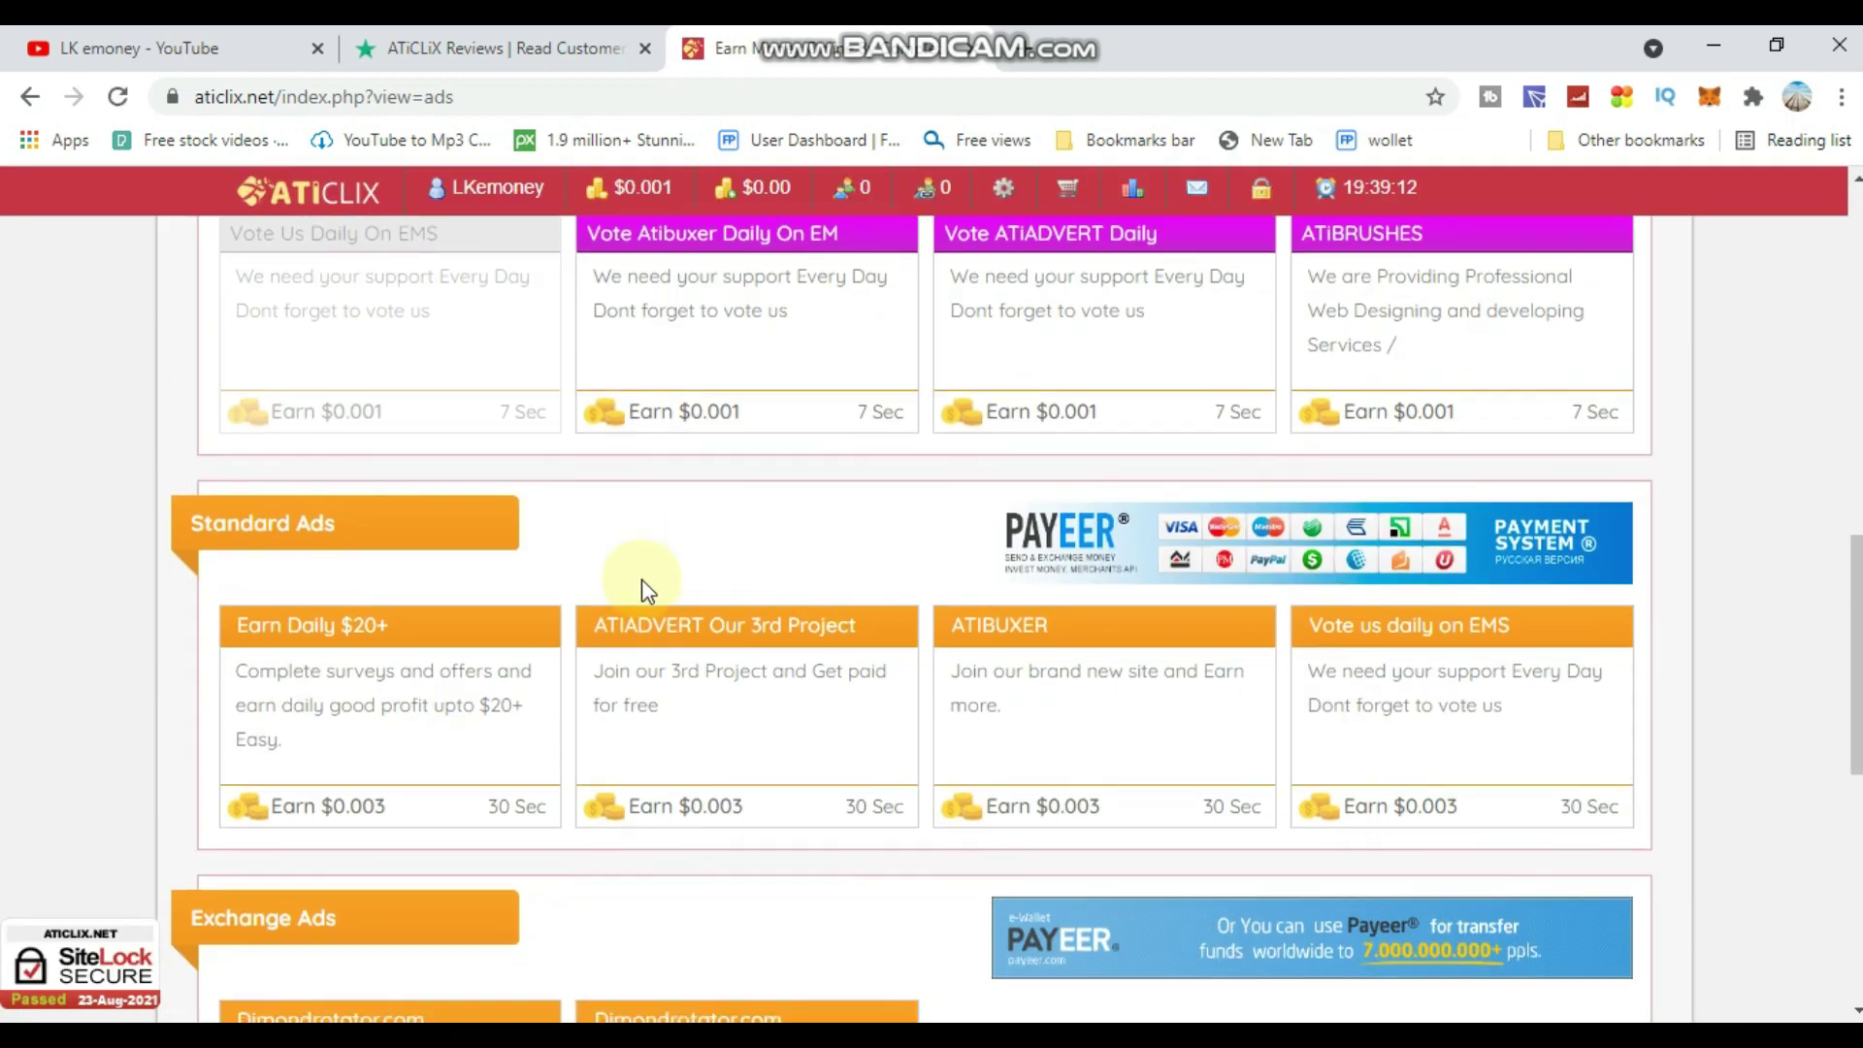
scroll(477, 527, "up", 3)
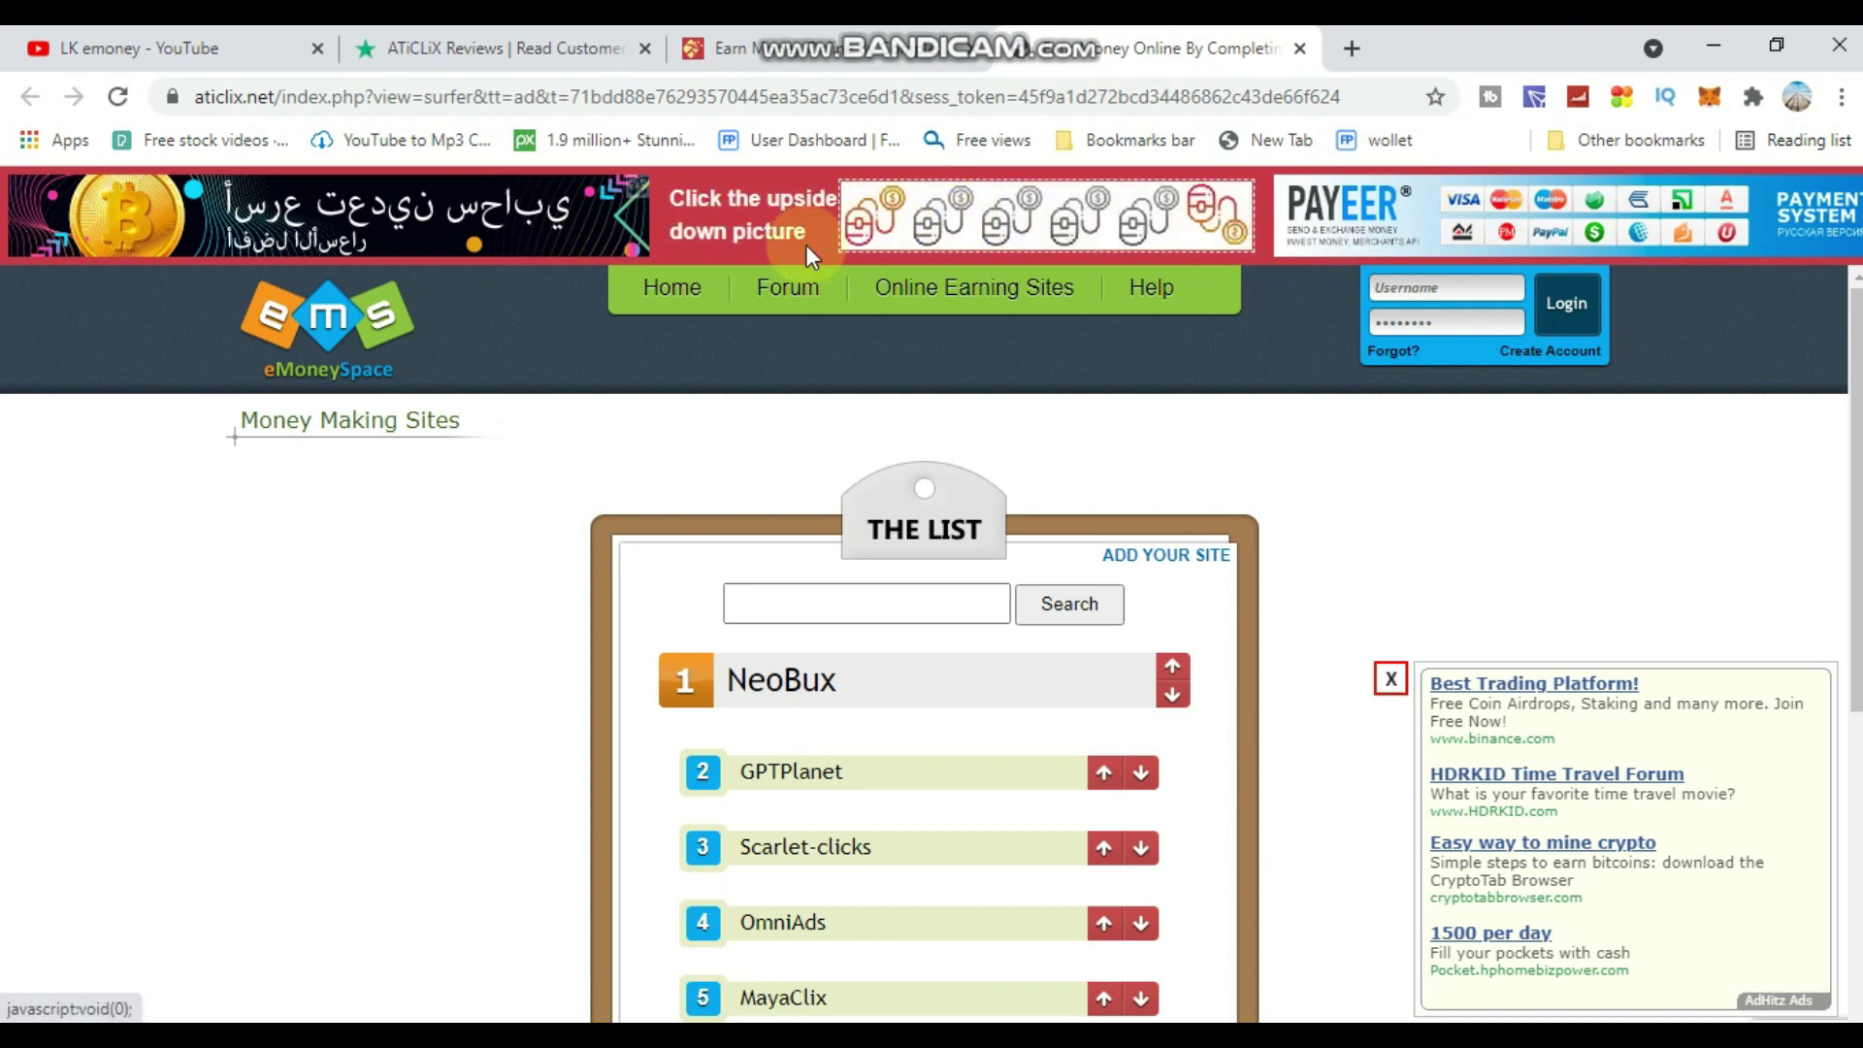
- Pick the upside-down picture to get the ad credited, then close it back to the ads list
left_click(756, 222)
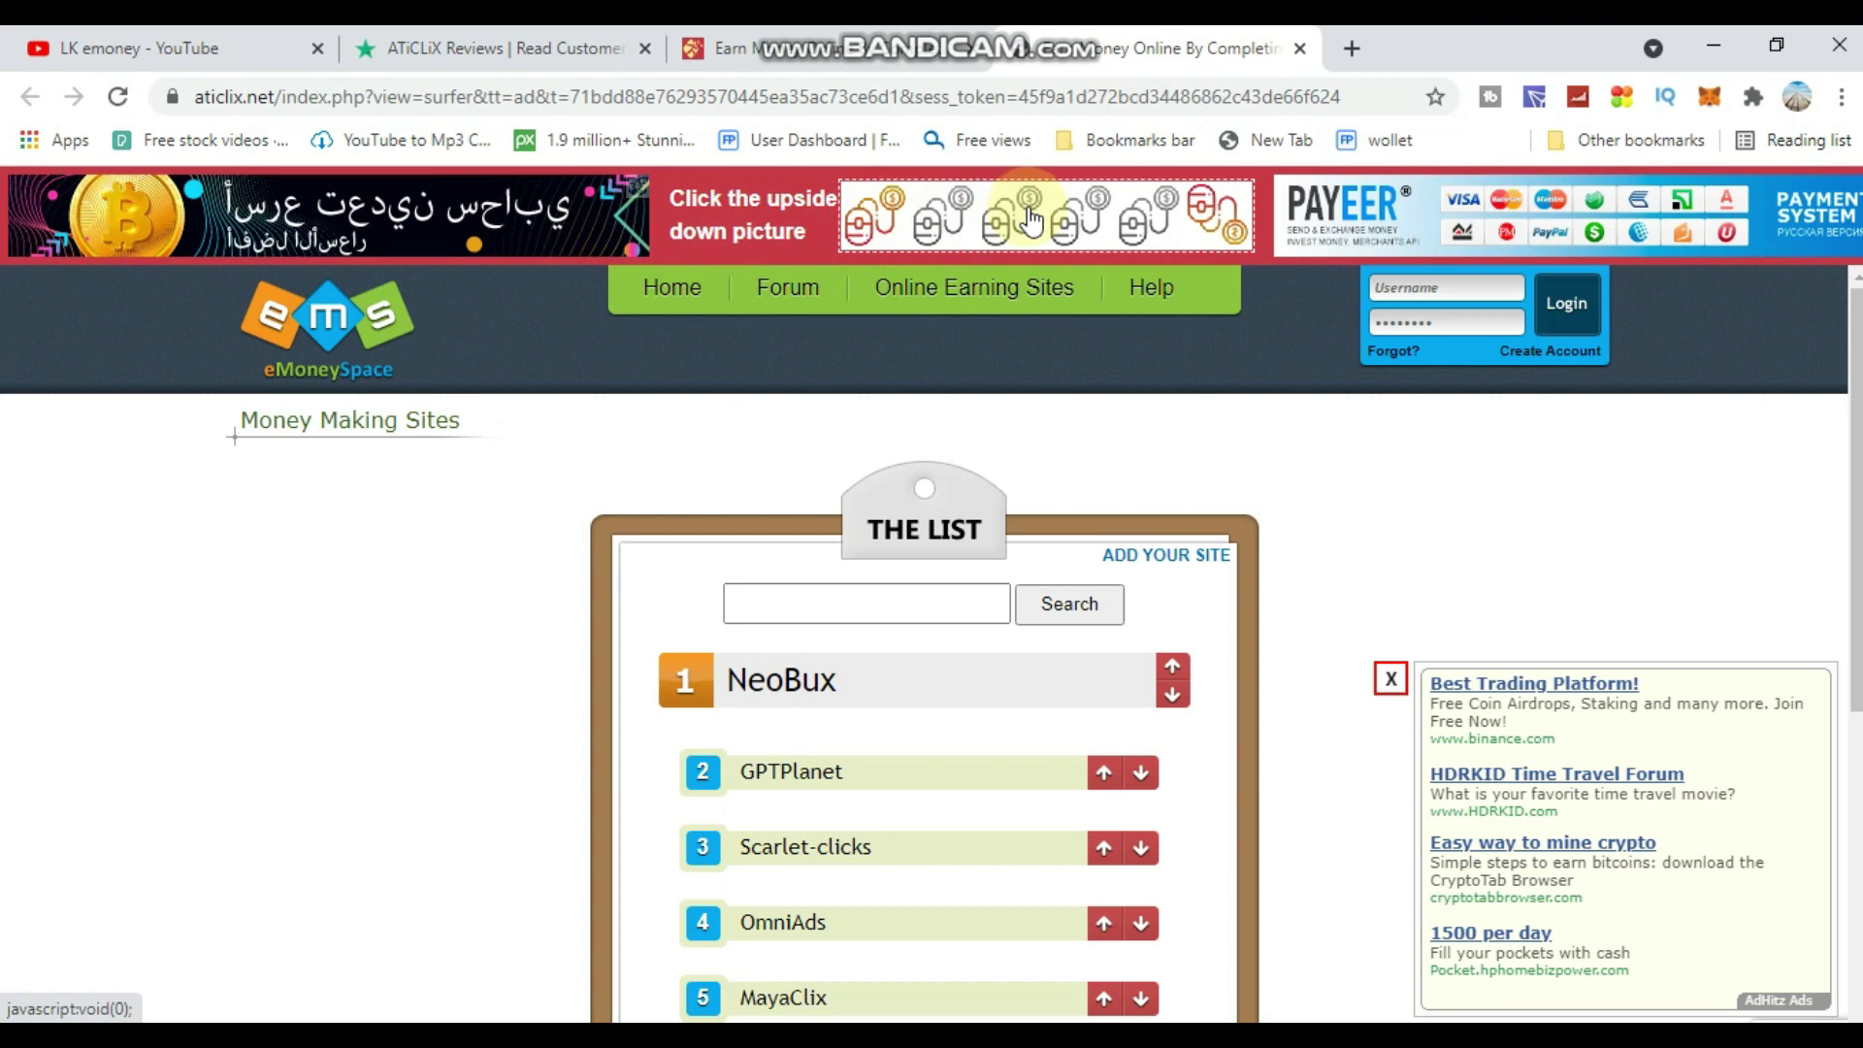
left_click(1208, 223)
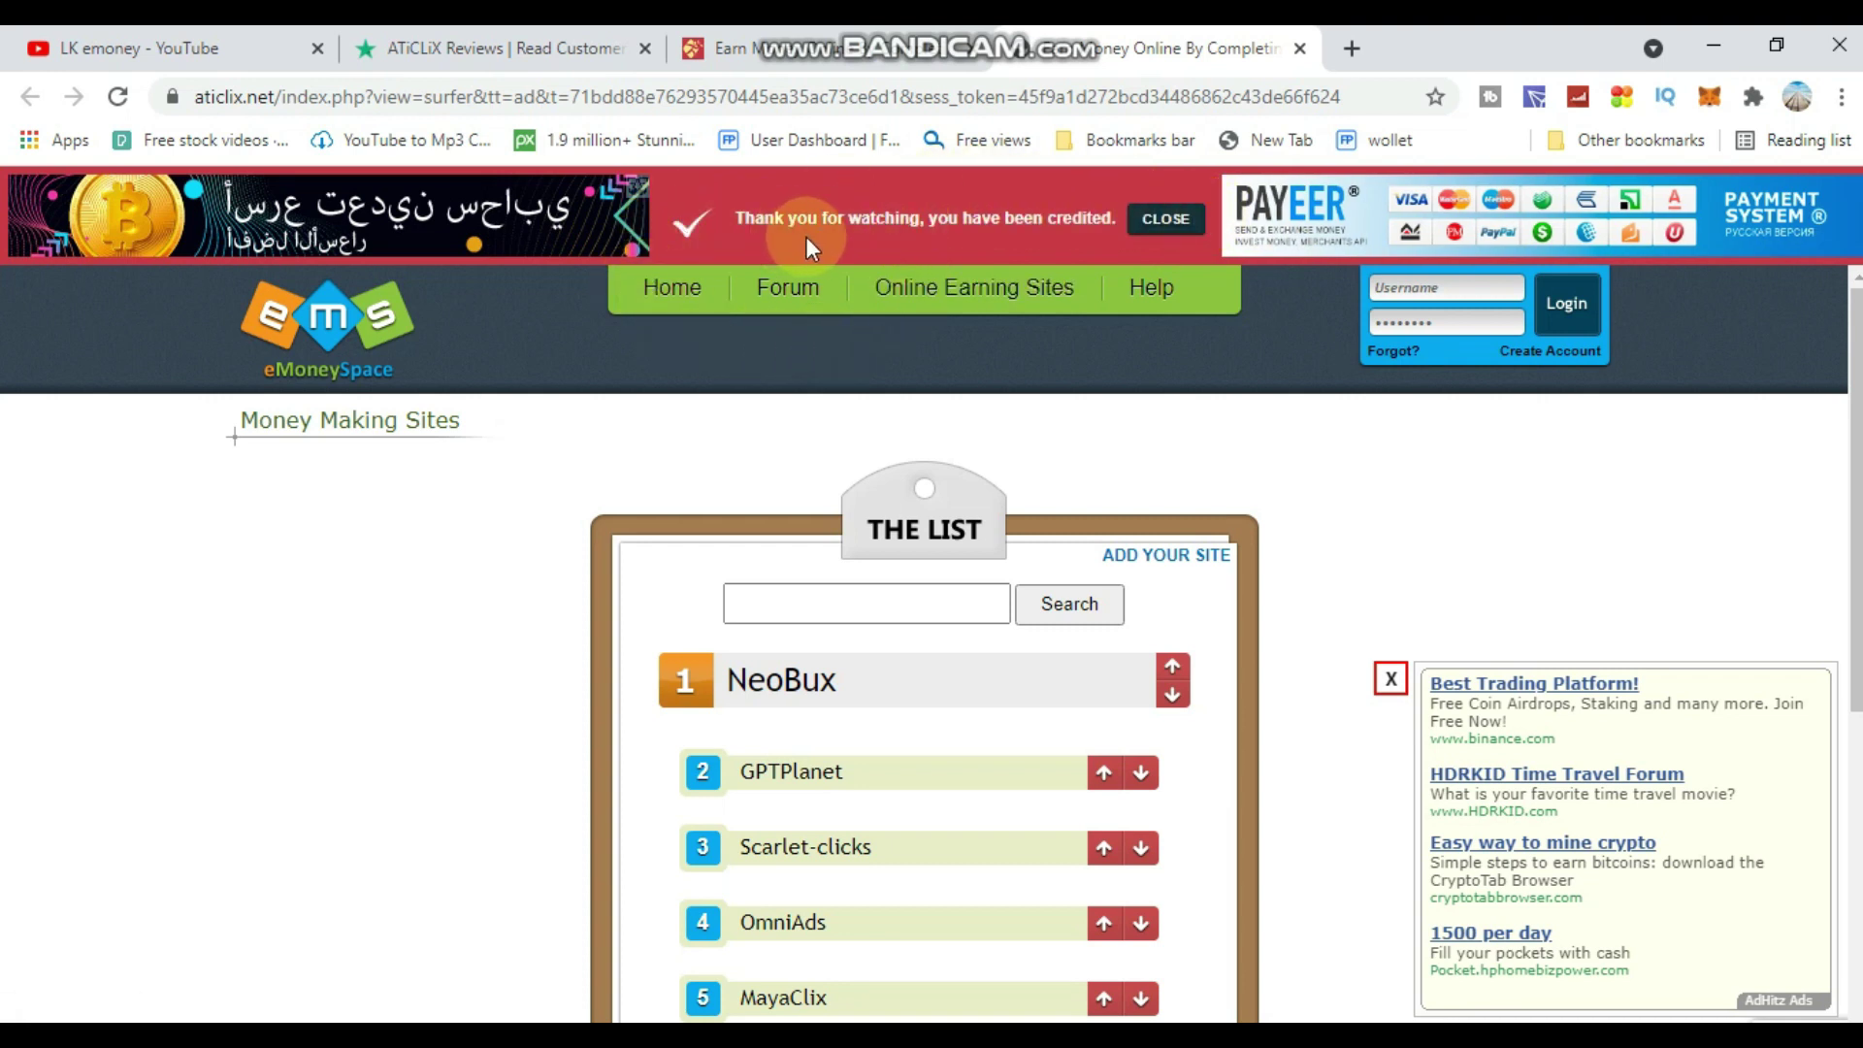
left_click(1165, 218)
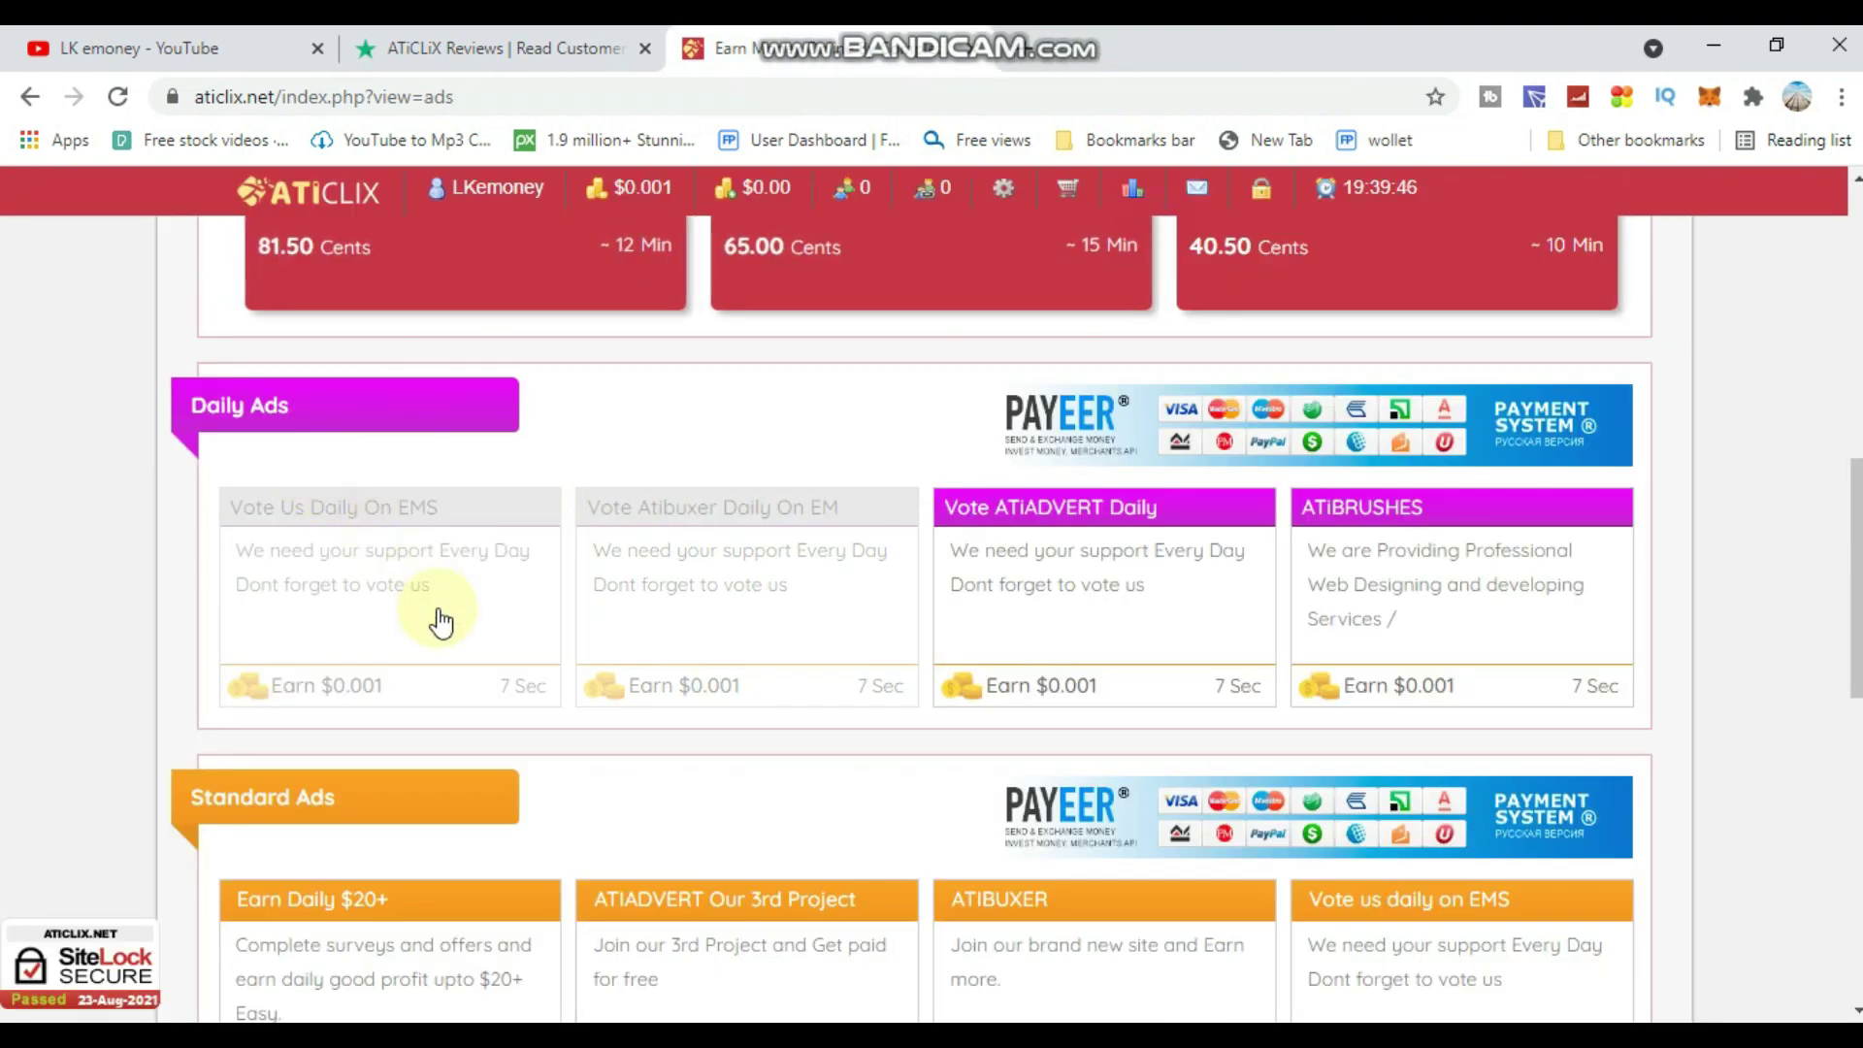
scroll(437, 618, "up", 7)
scroll(441, 621, "up", 3)
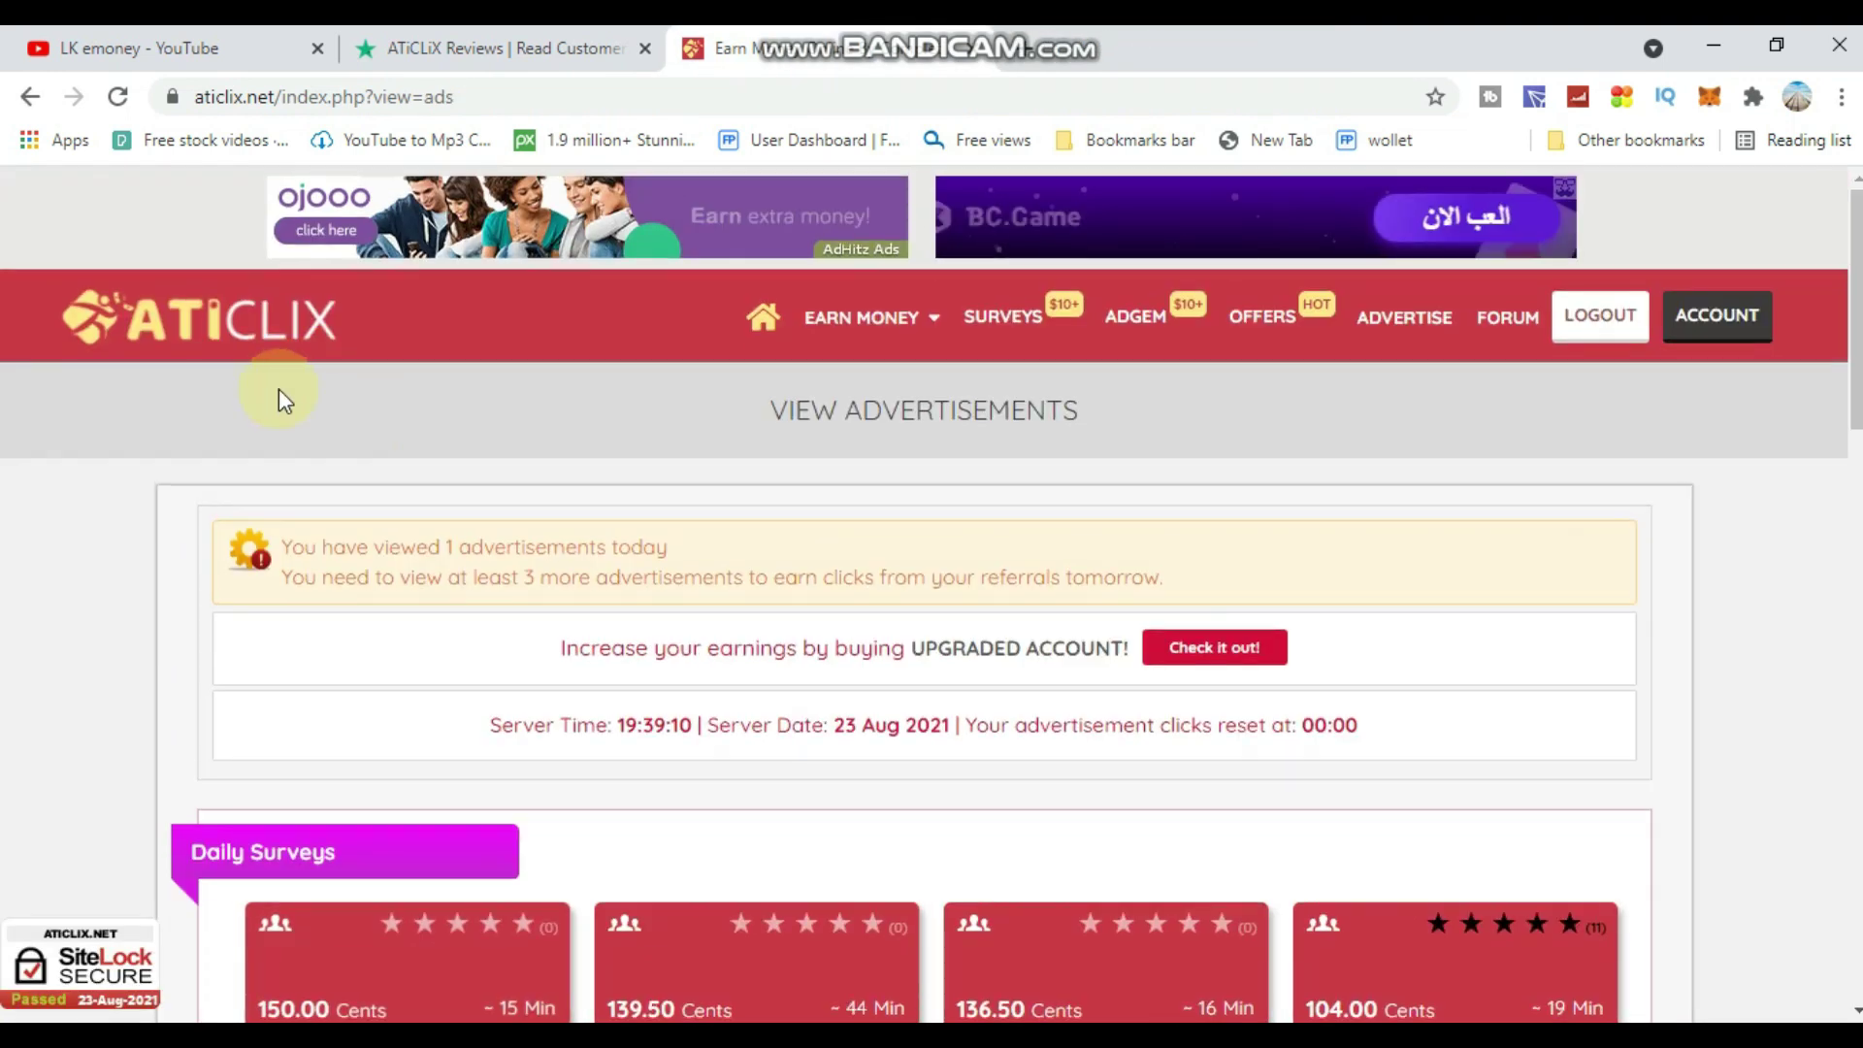
- Show the account overview, now with a $0.002 balance and 2.00 available points
left_click(1690, 318)
scroll(798, 617, "down", 2)
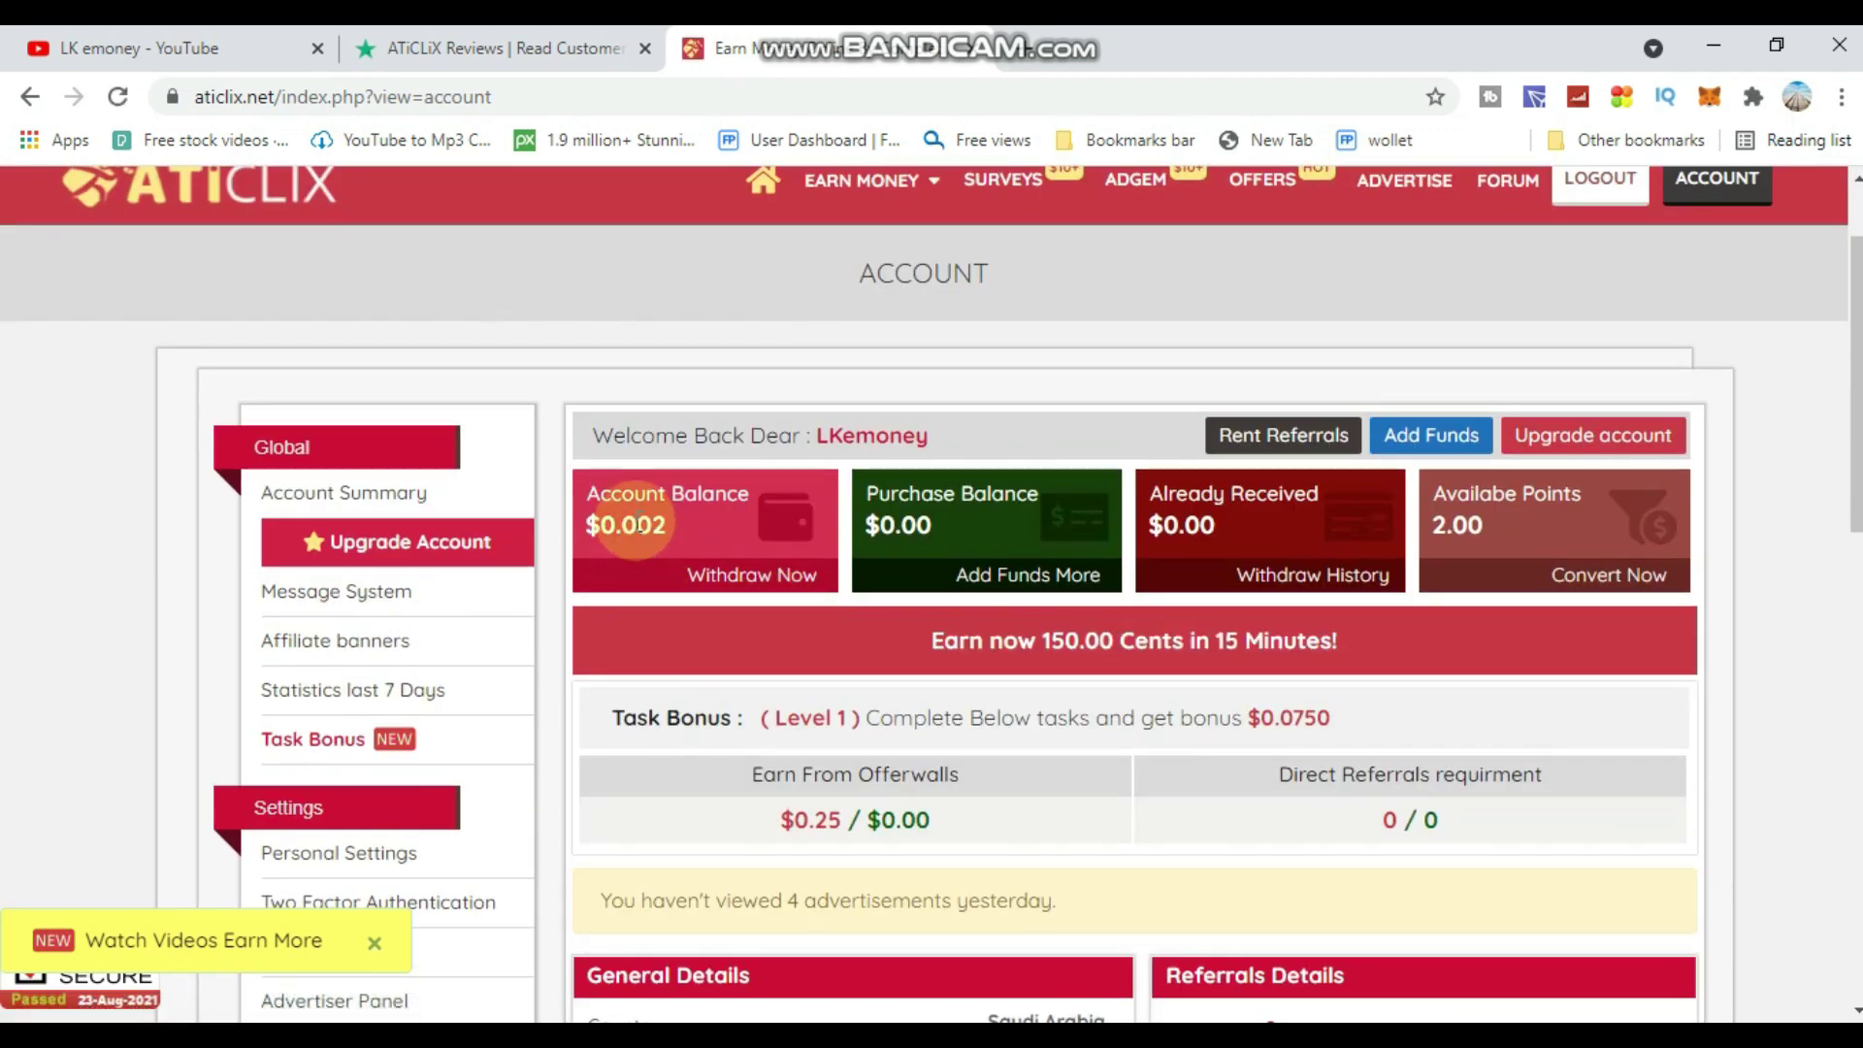
scroll(766, 534, "up", 2)
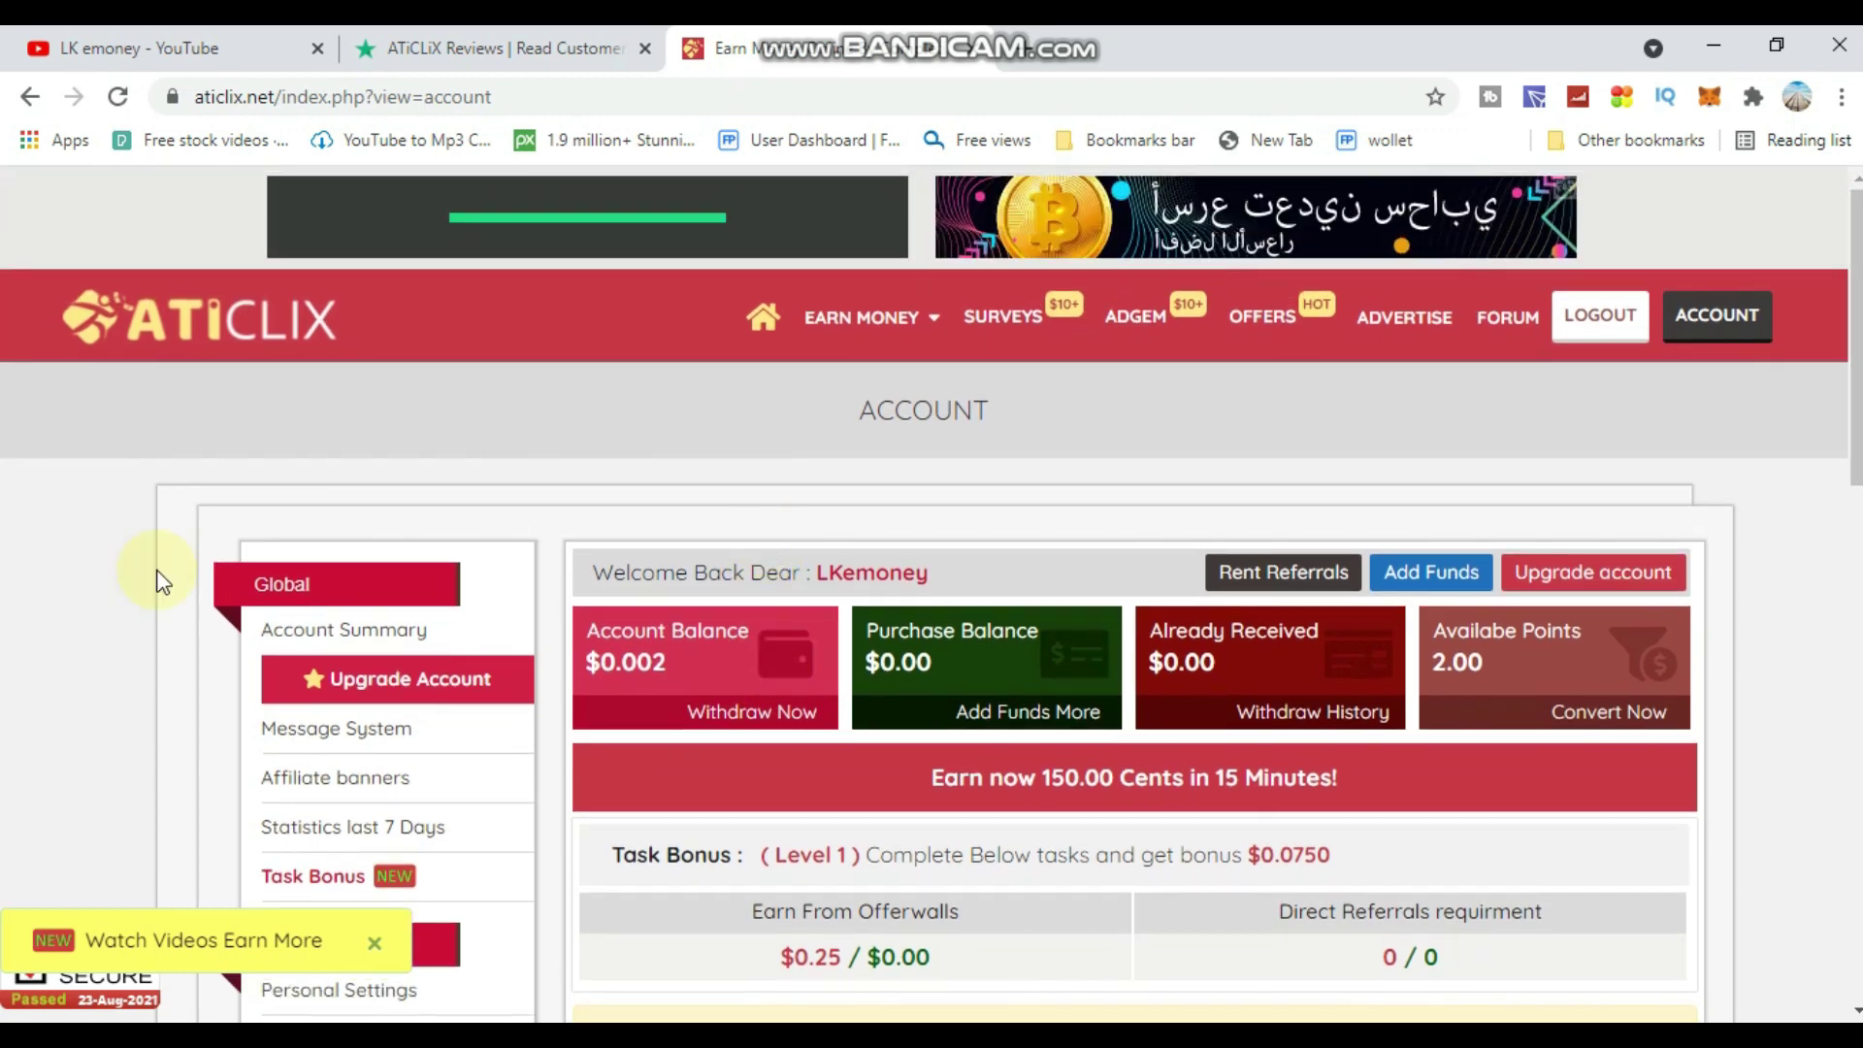
- Look through the Earn Money list, close it, and scroll down the account page
left_click(931, 318)
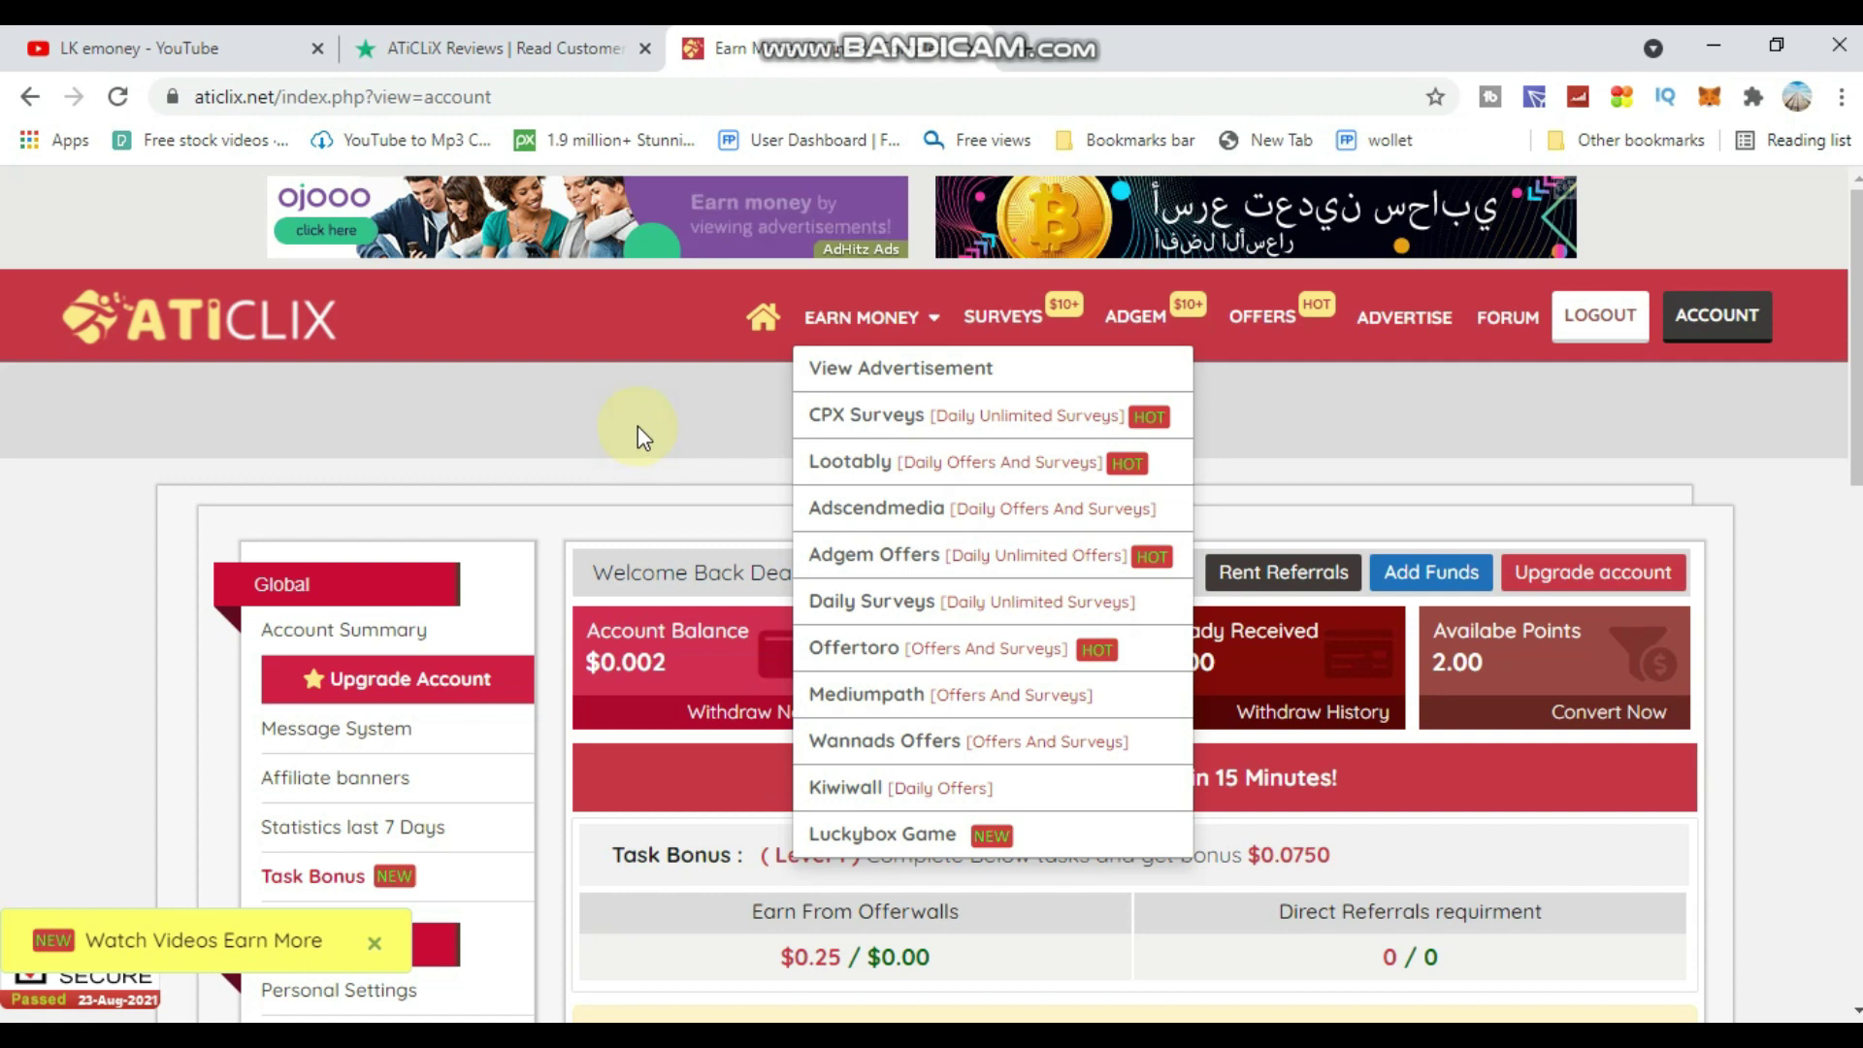
left_click(638, 437)
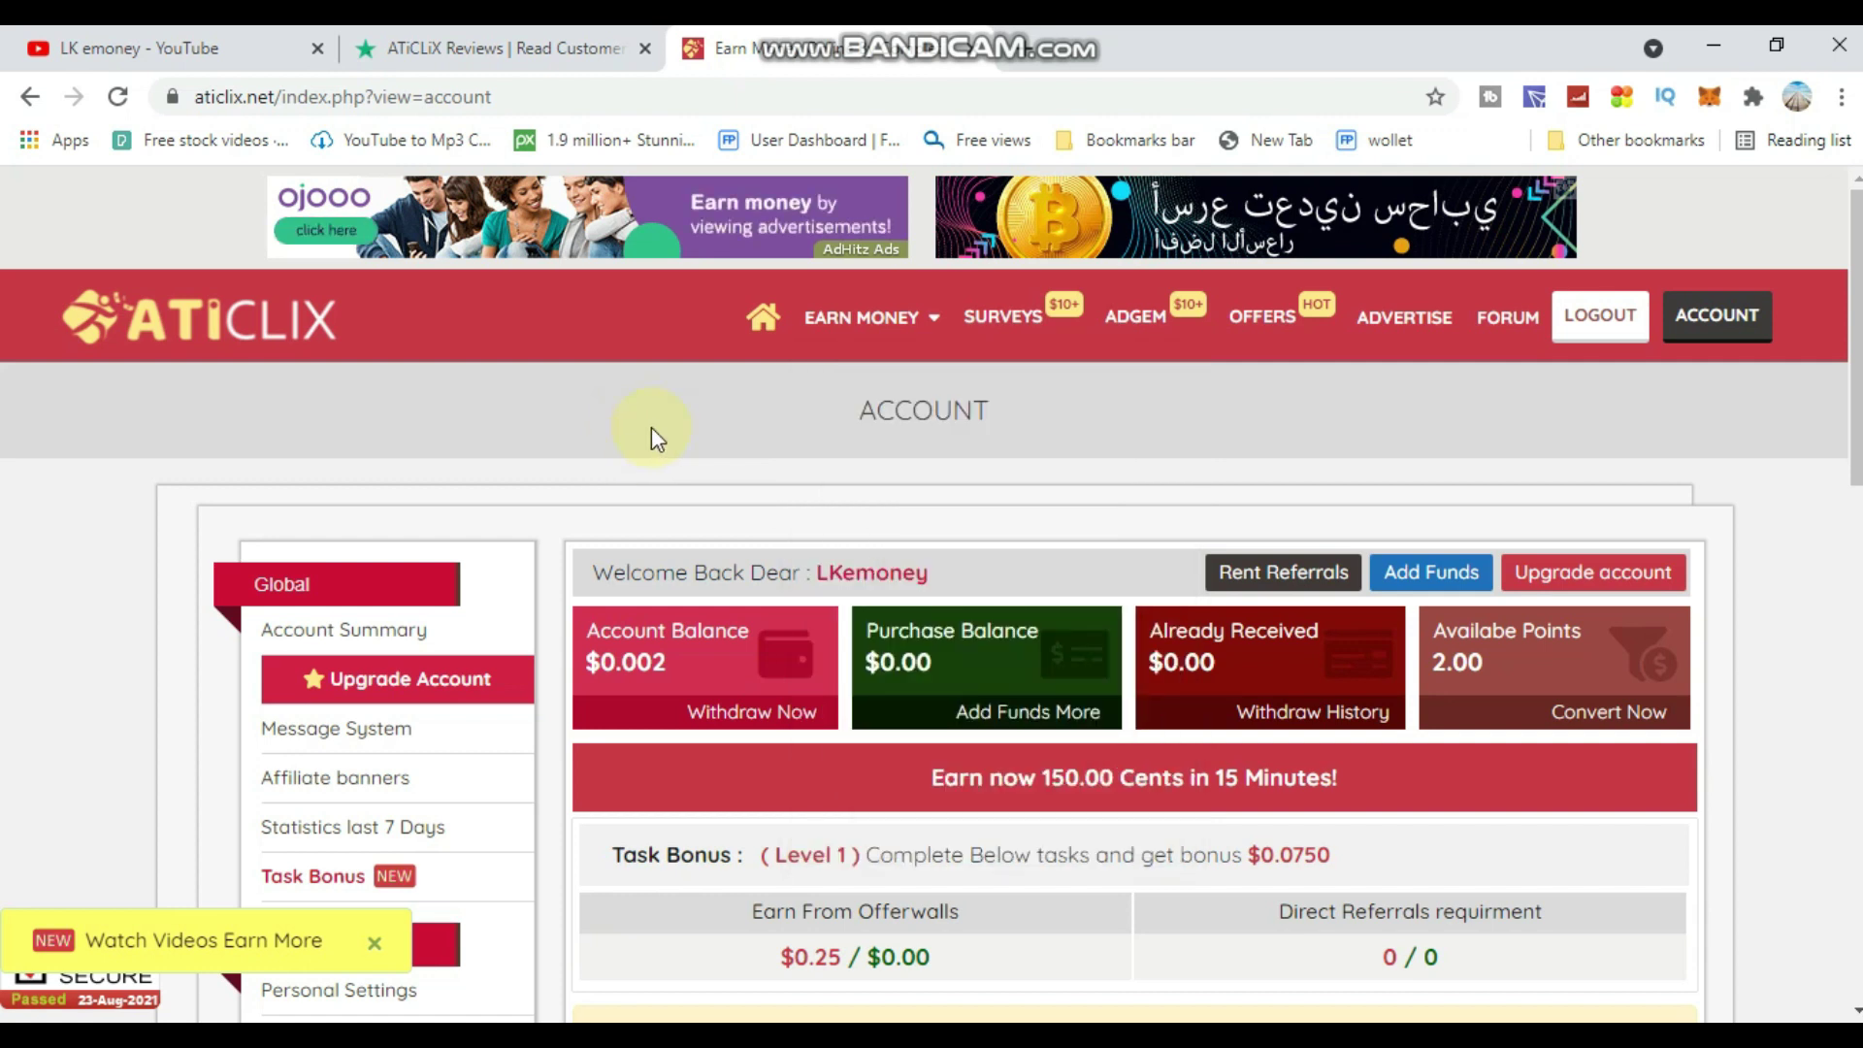
scroll(652, 427, "down", 1)
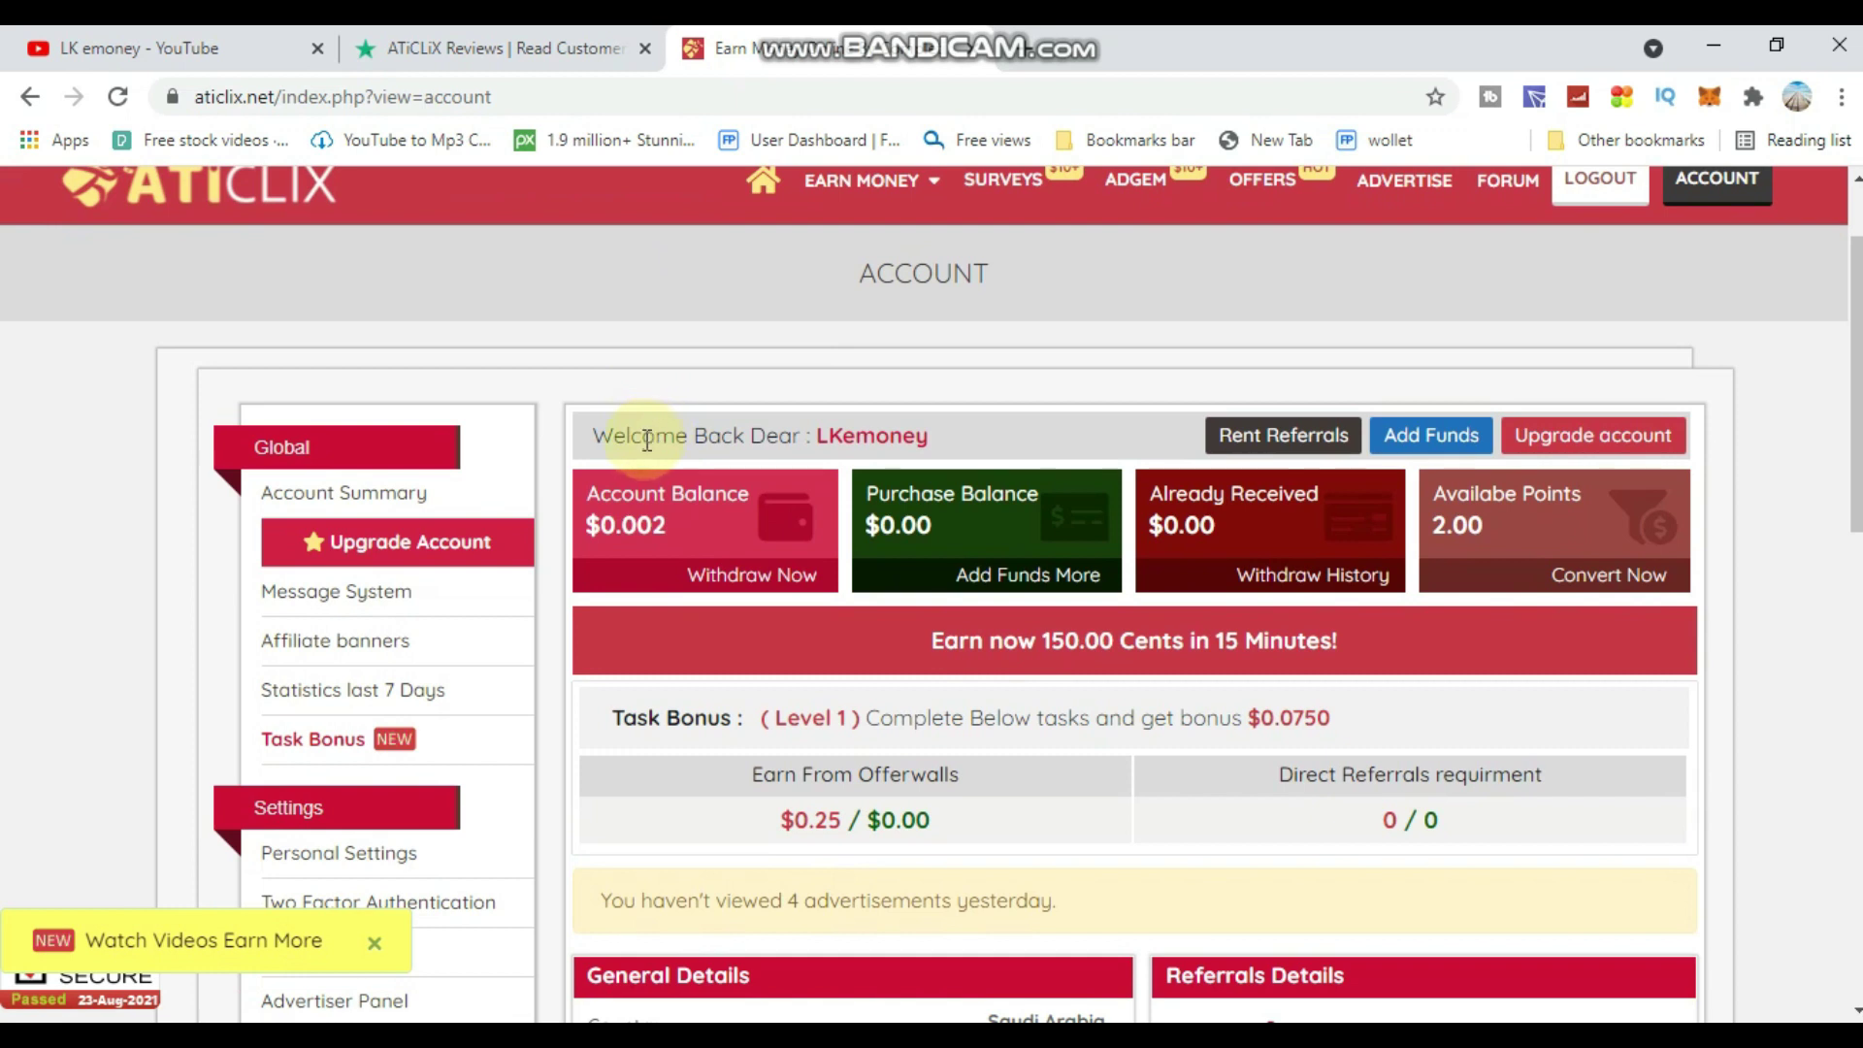
scroll(645, 441, "down", 1)
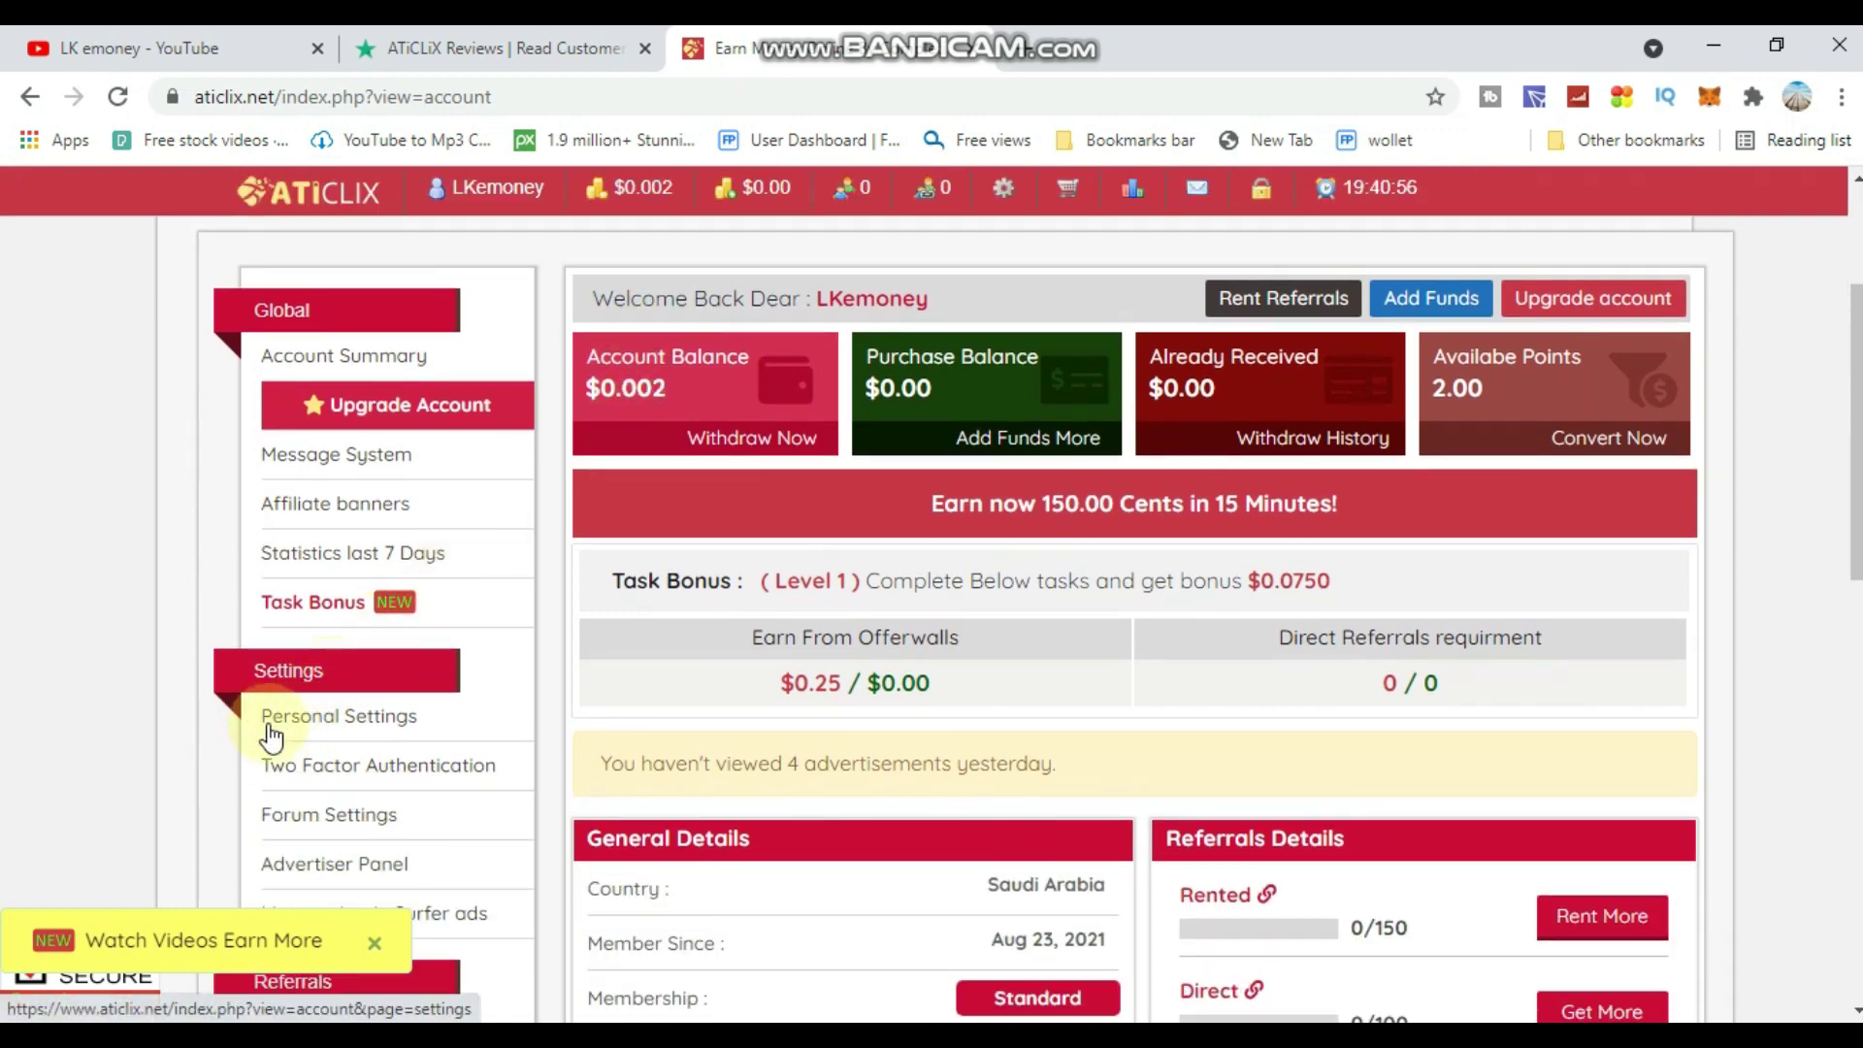
- Go through the Personal Settings form and submit it, getting the successfully-updated confirmation
left_click(320, 723)
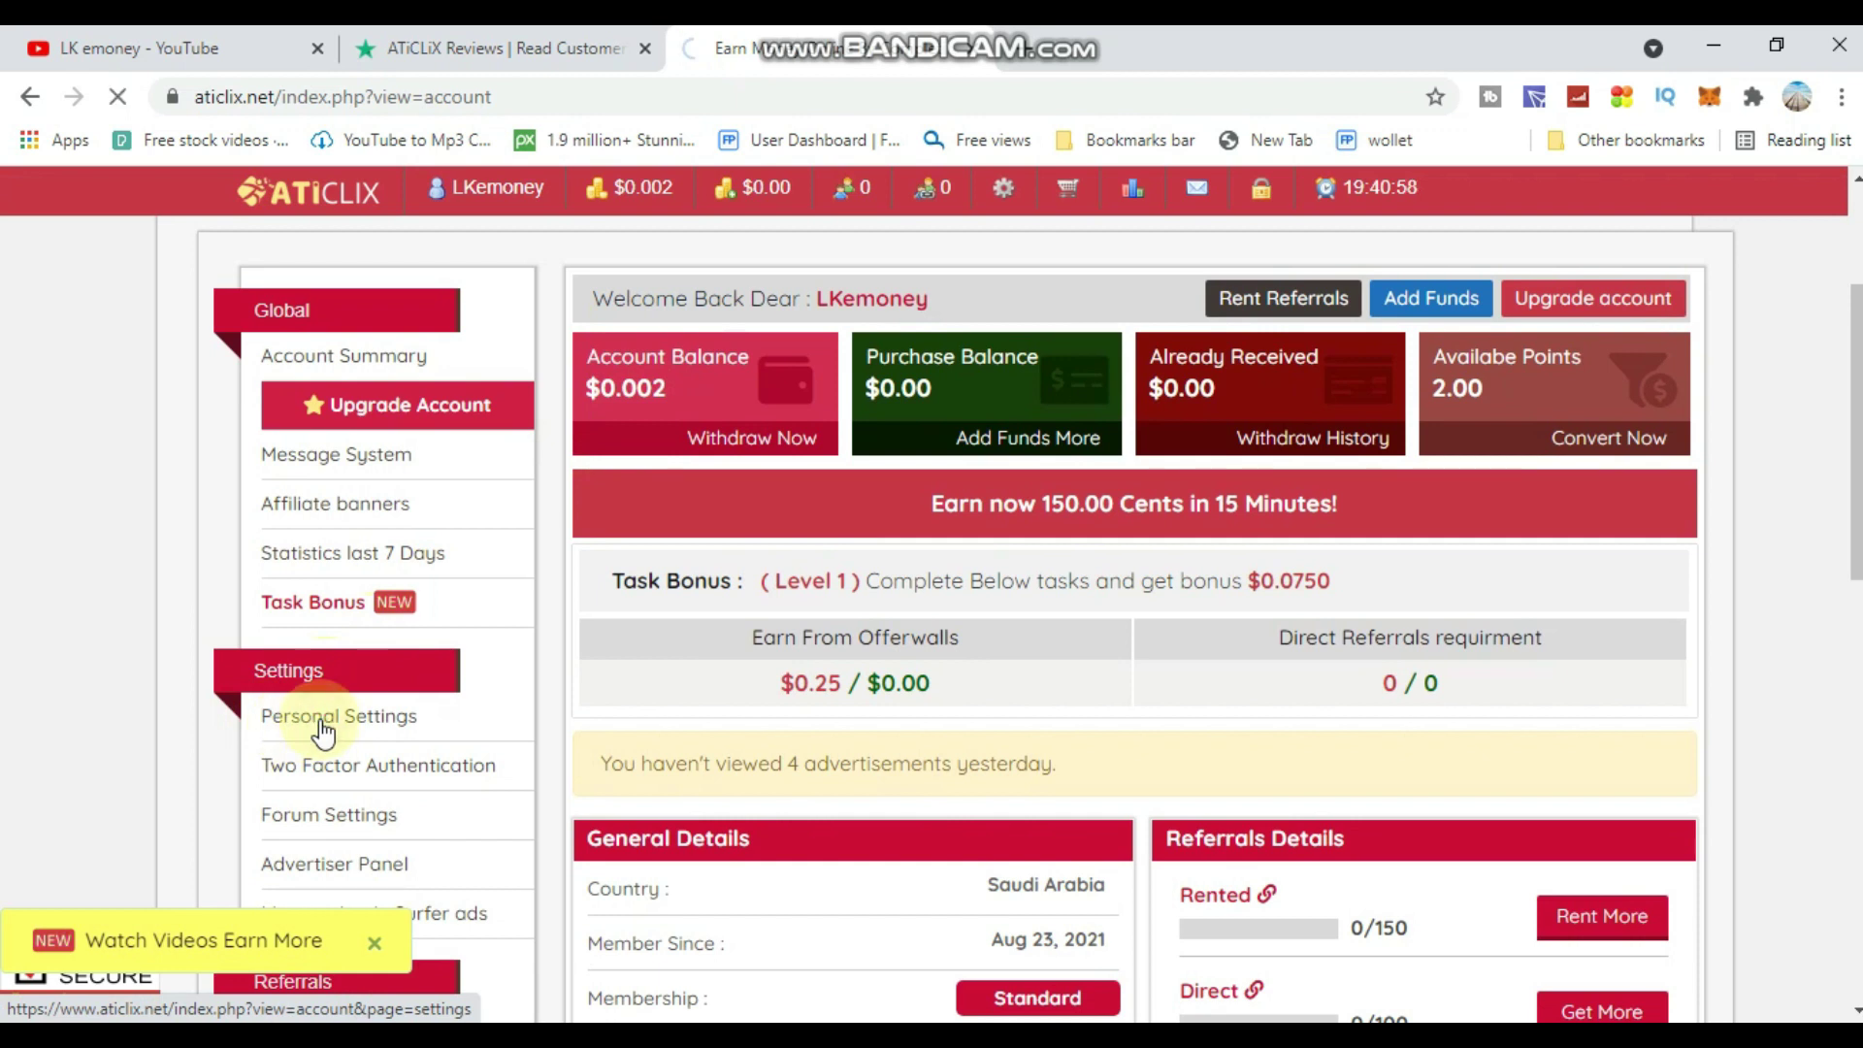
scroll(728, 679, "down", 4)
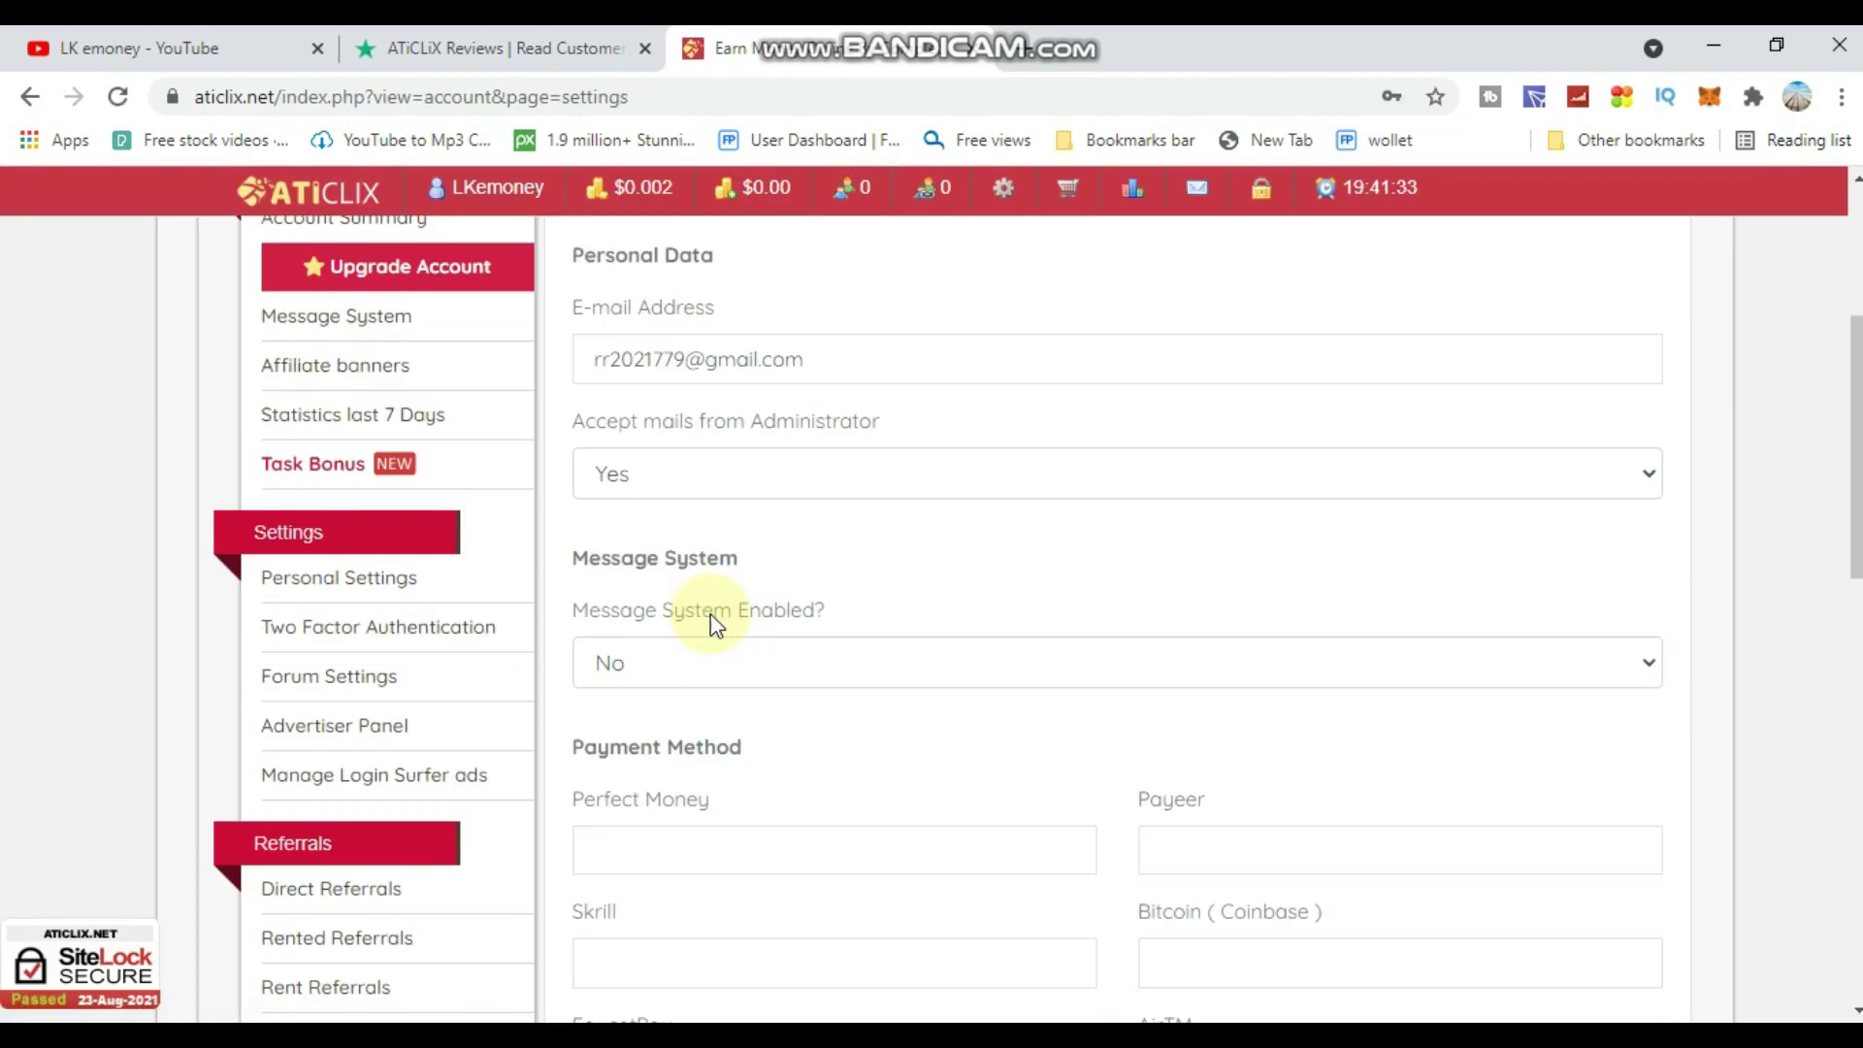
scroll(716, 624, "down", 3)
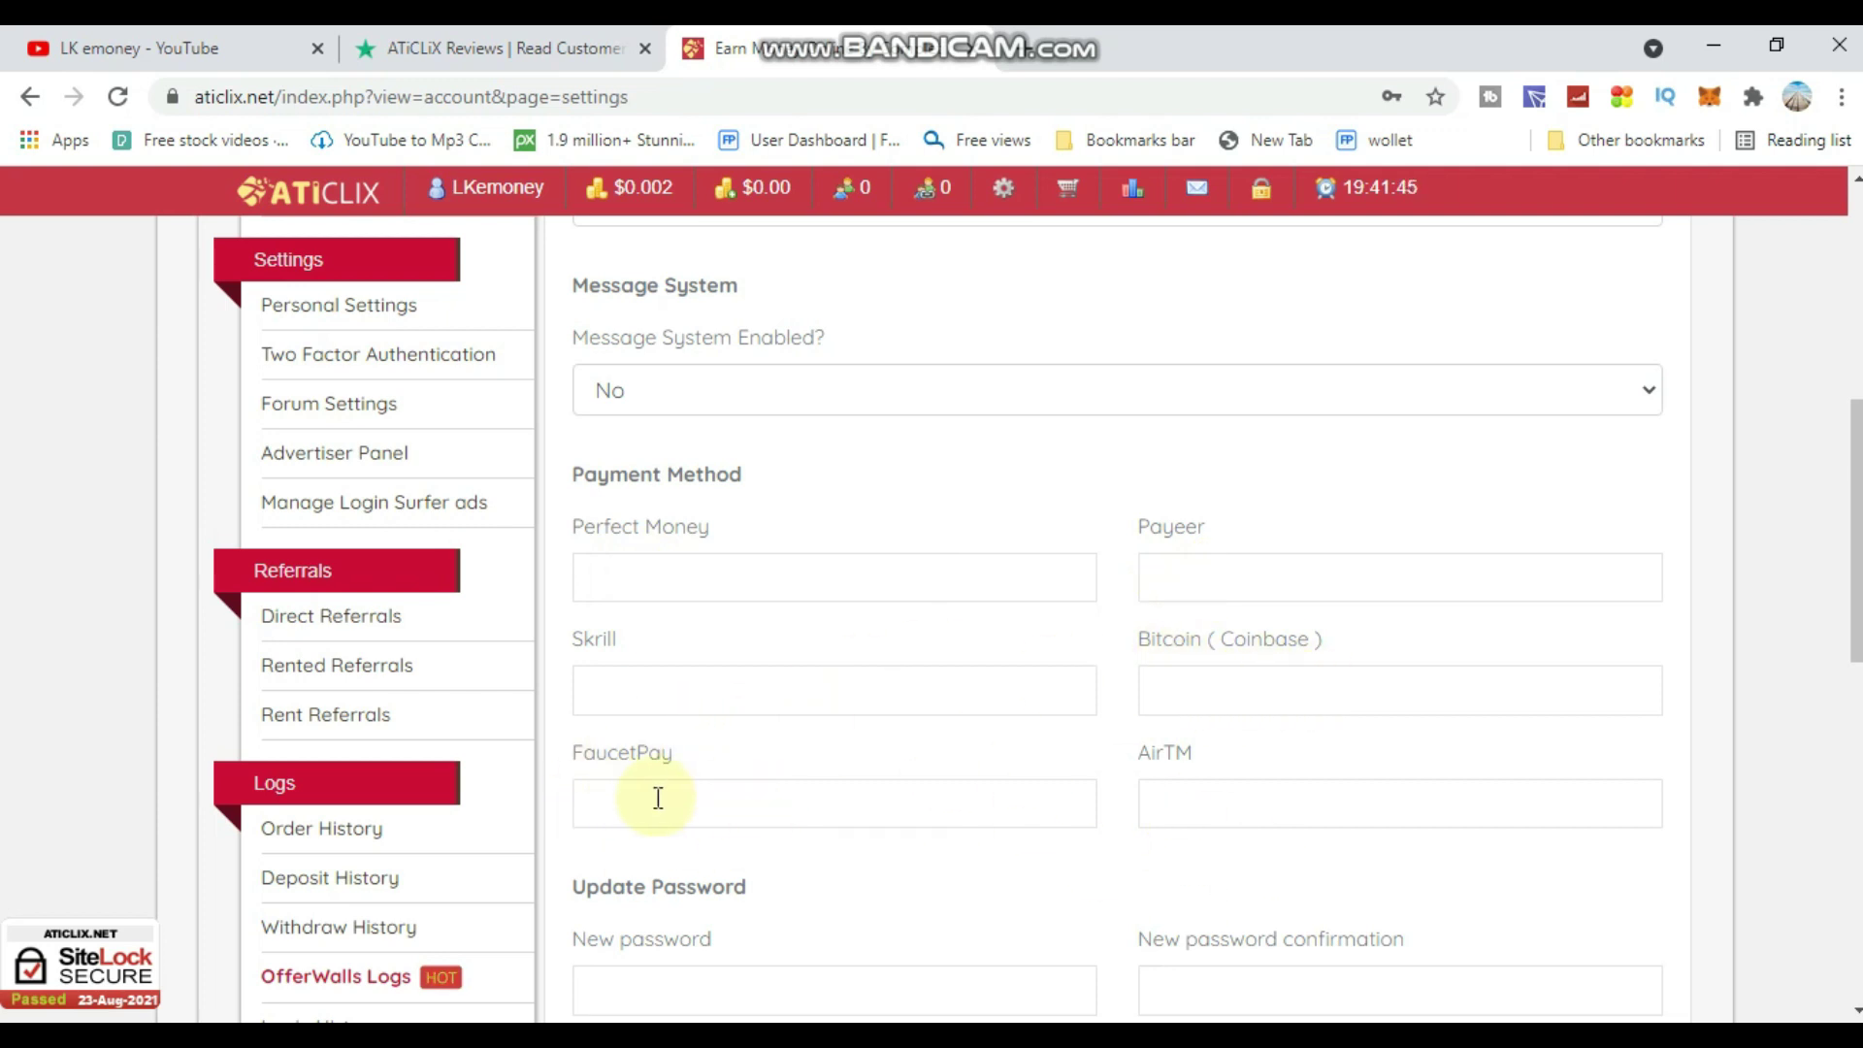
scroll(653, 486, "down", 1)
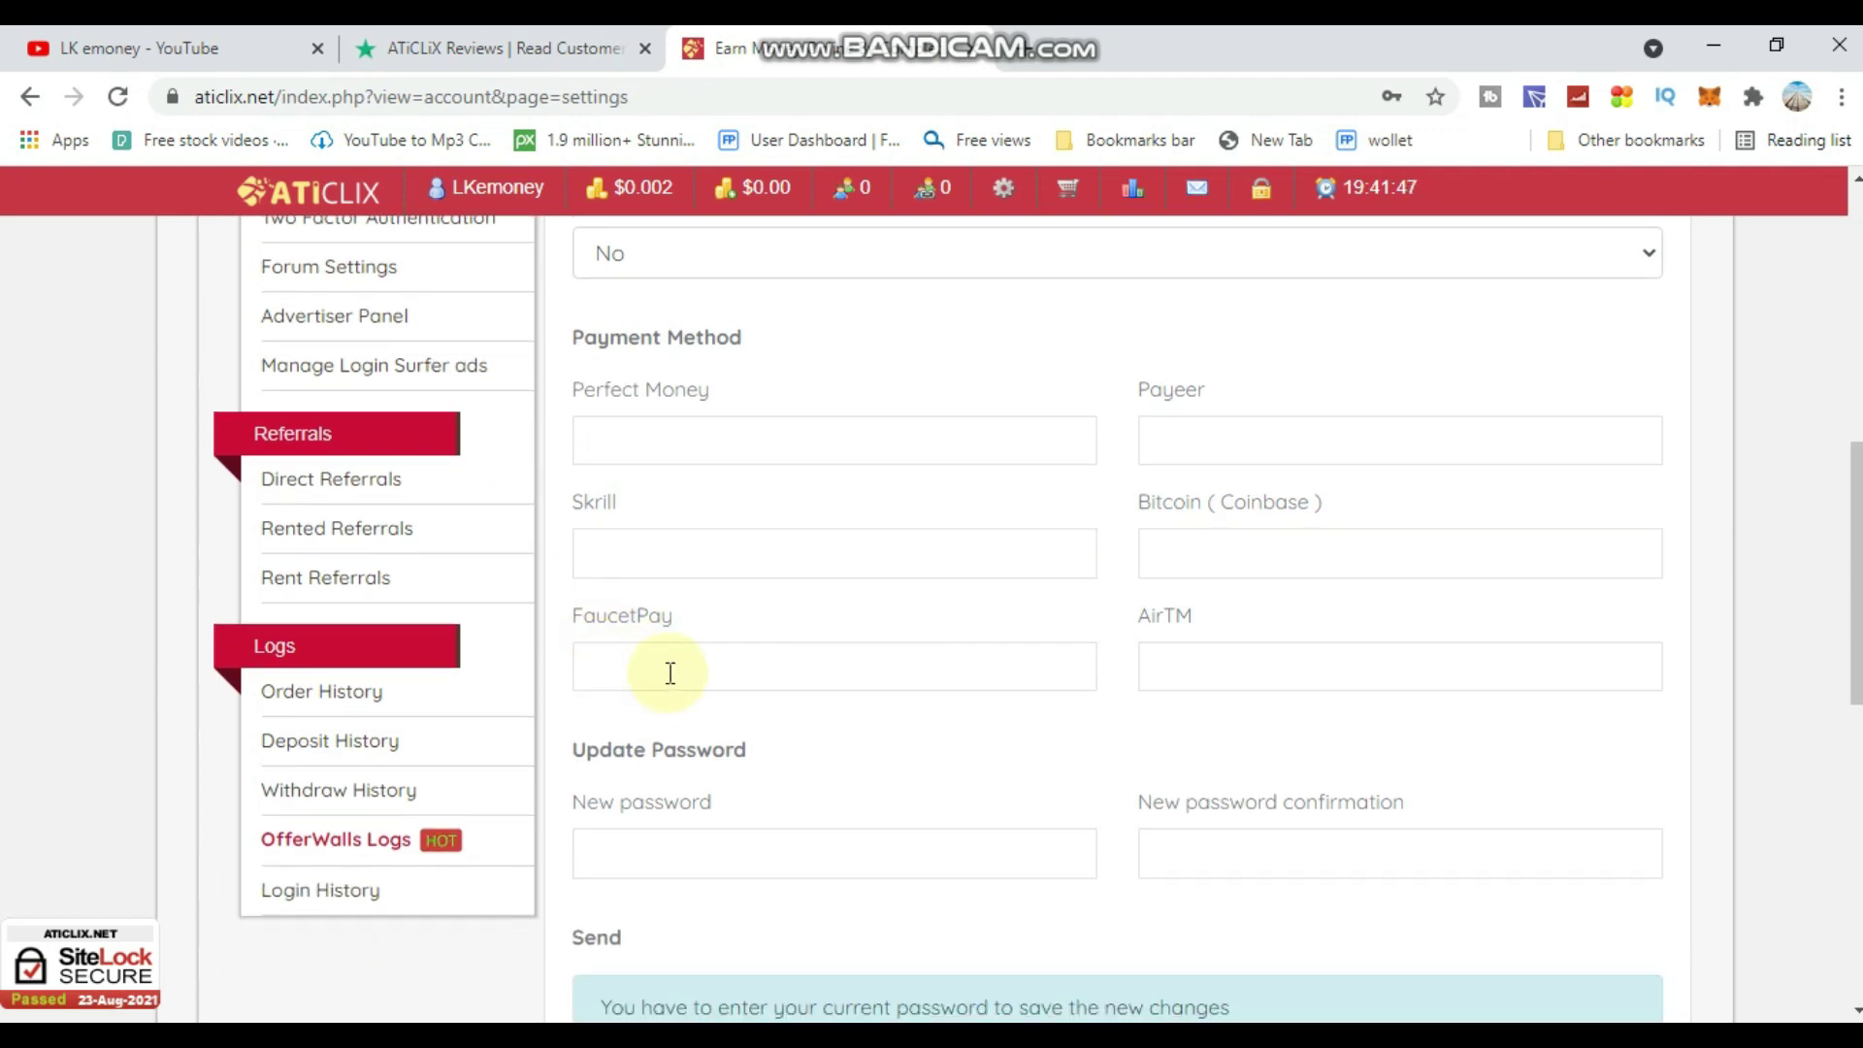
scroll(611, 650, "down", 1)
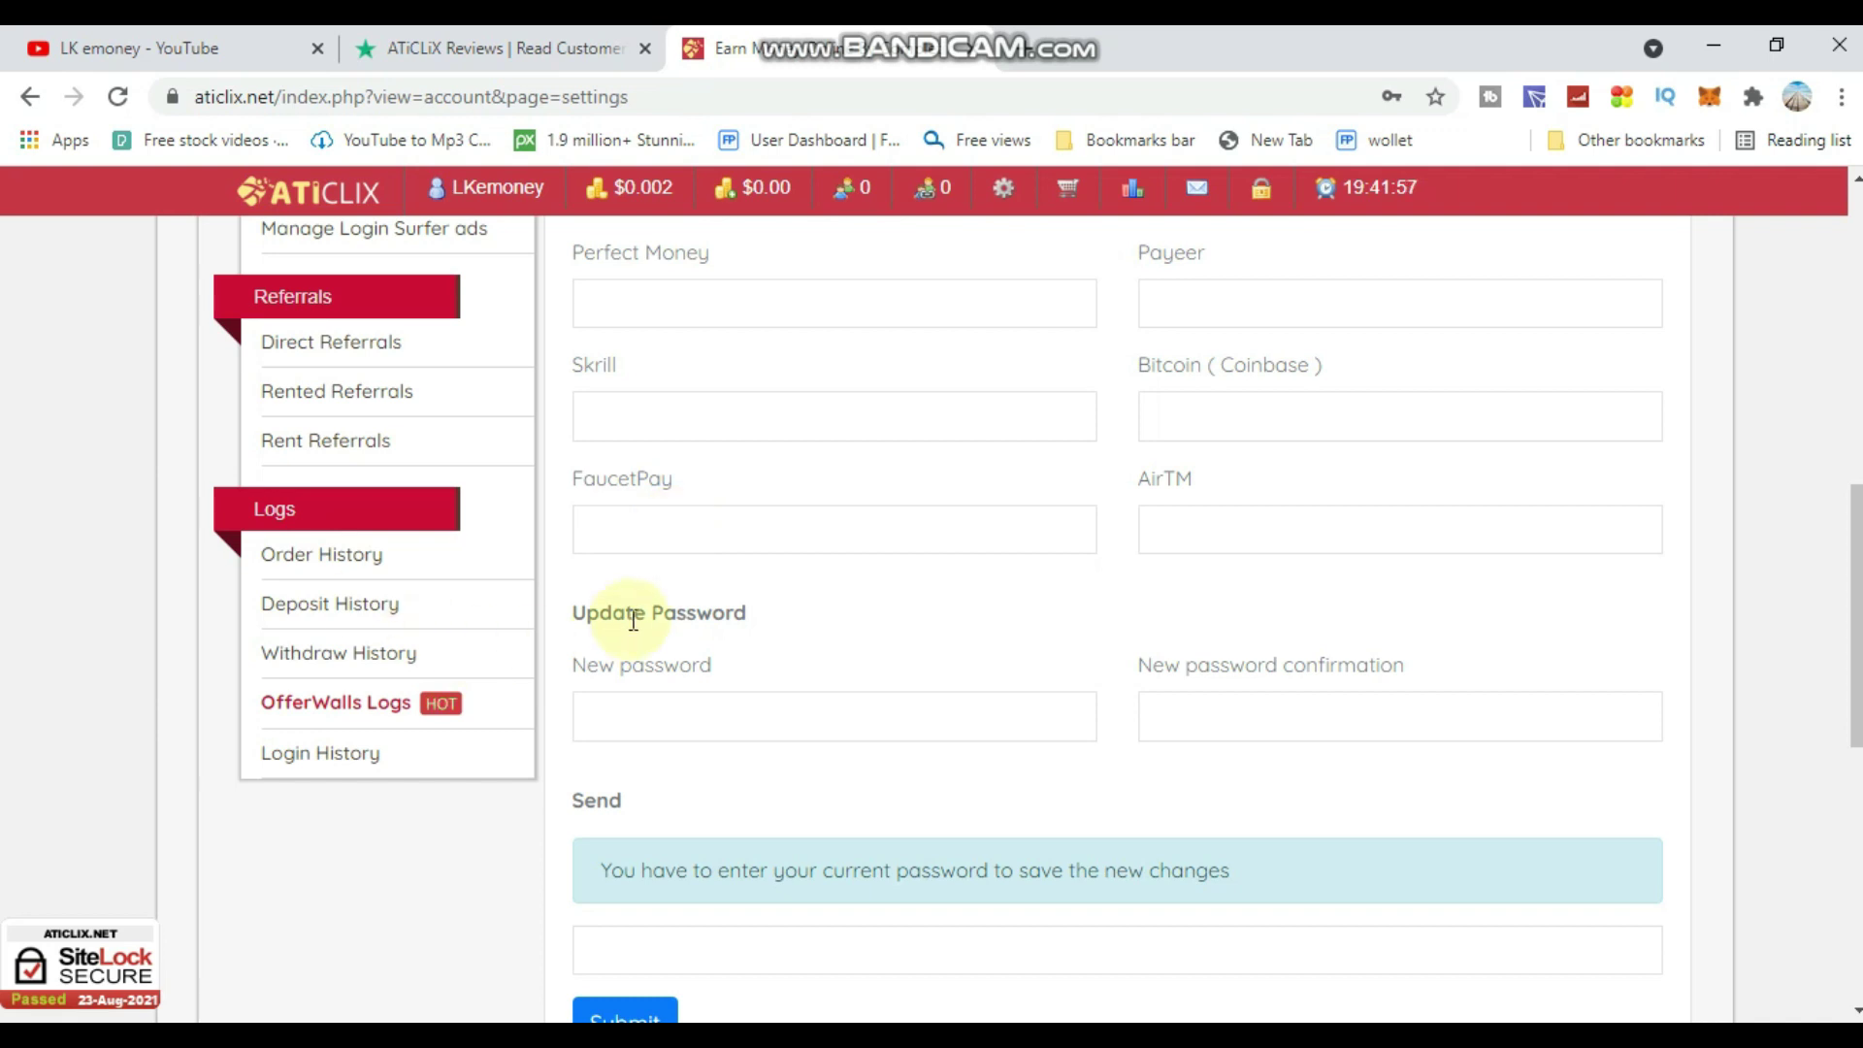
scroll(645, 528, "down", 3)
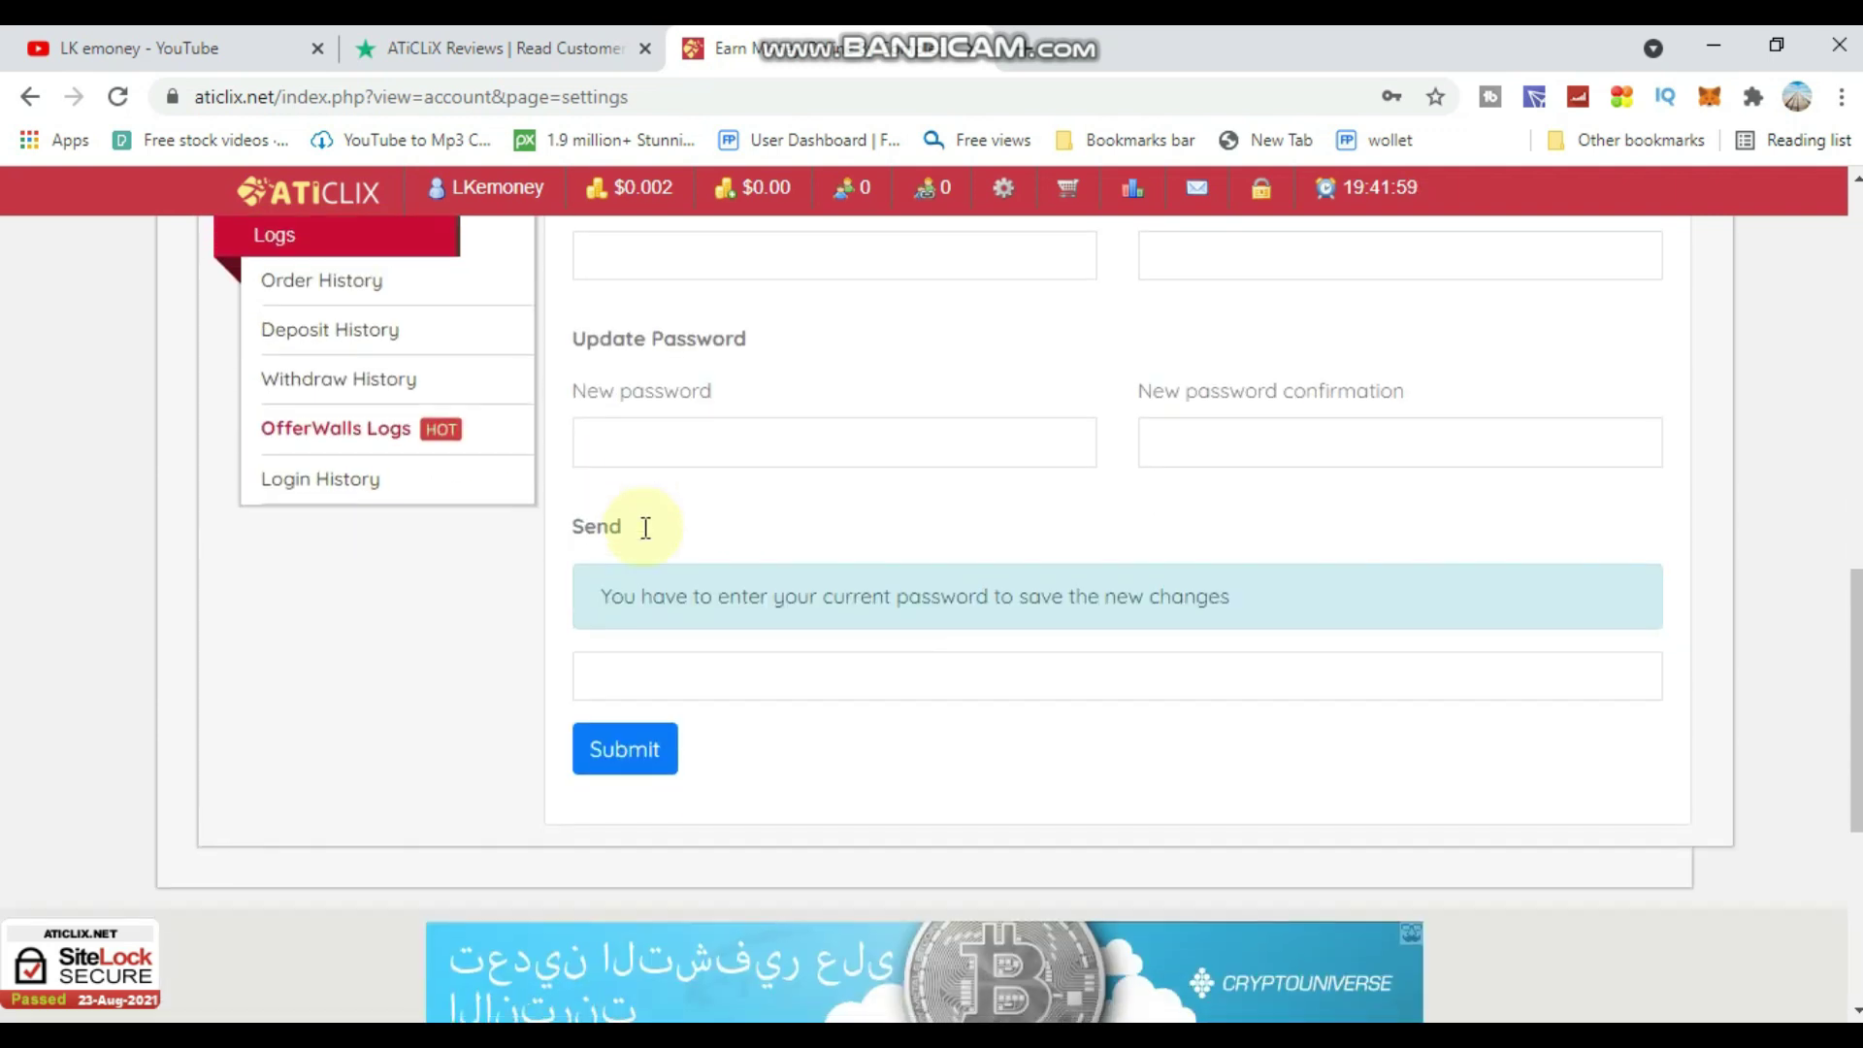
left_click(632, 766)
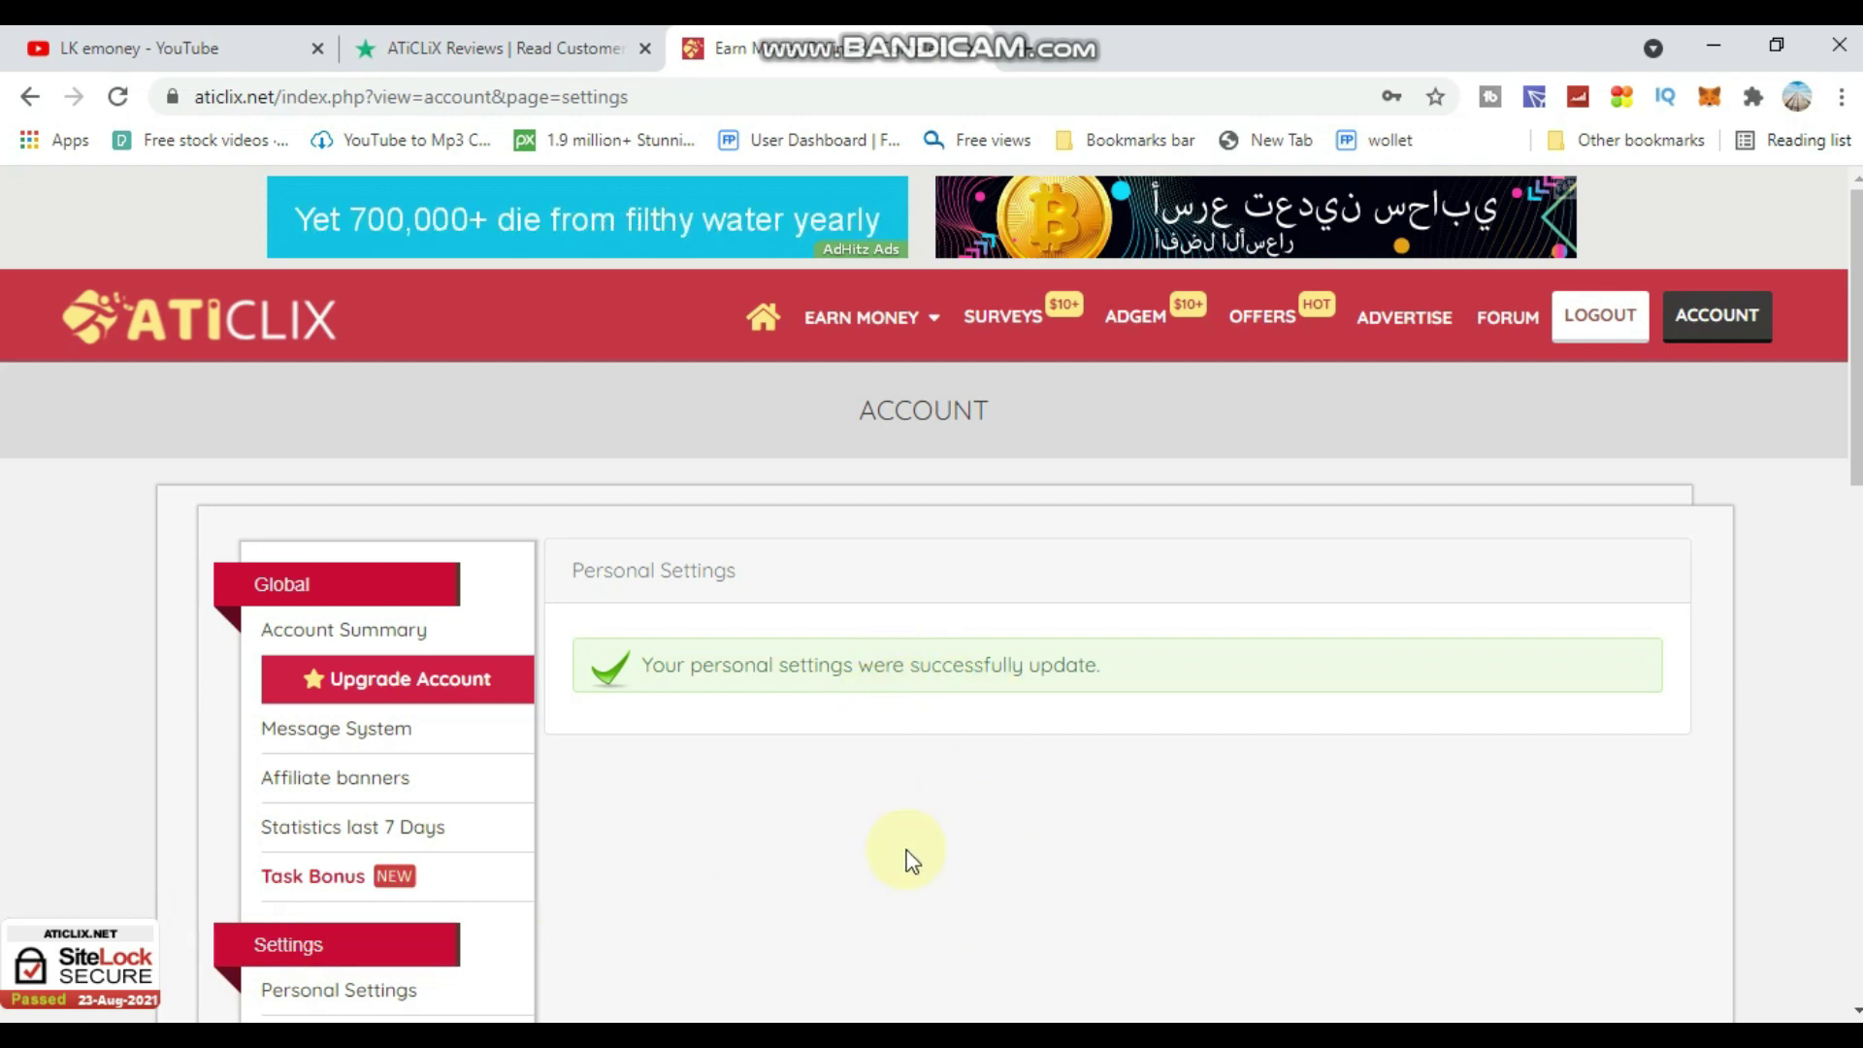
- From Account Summary, use Withdraw Now to see insufficient funds against the 3.00 minimum cashout
left_click(378, 628)
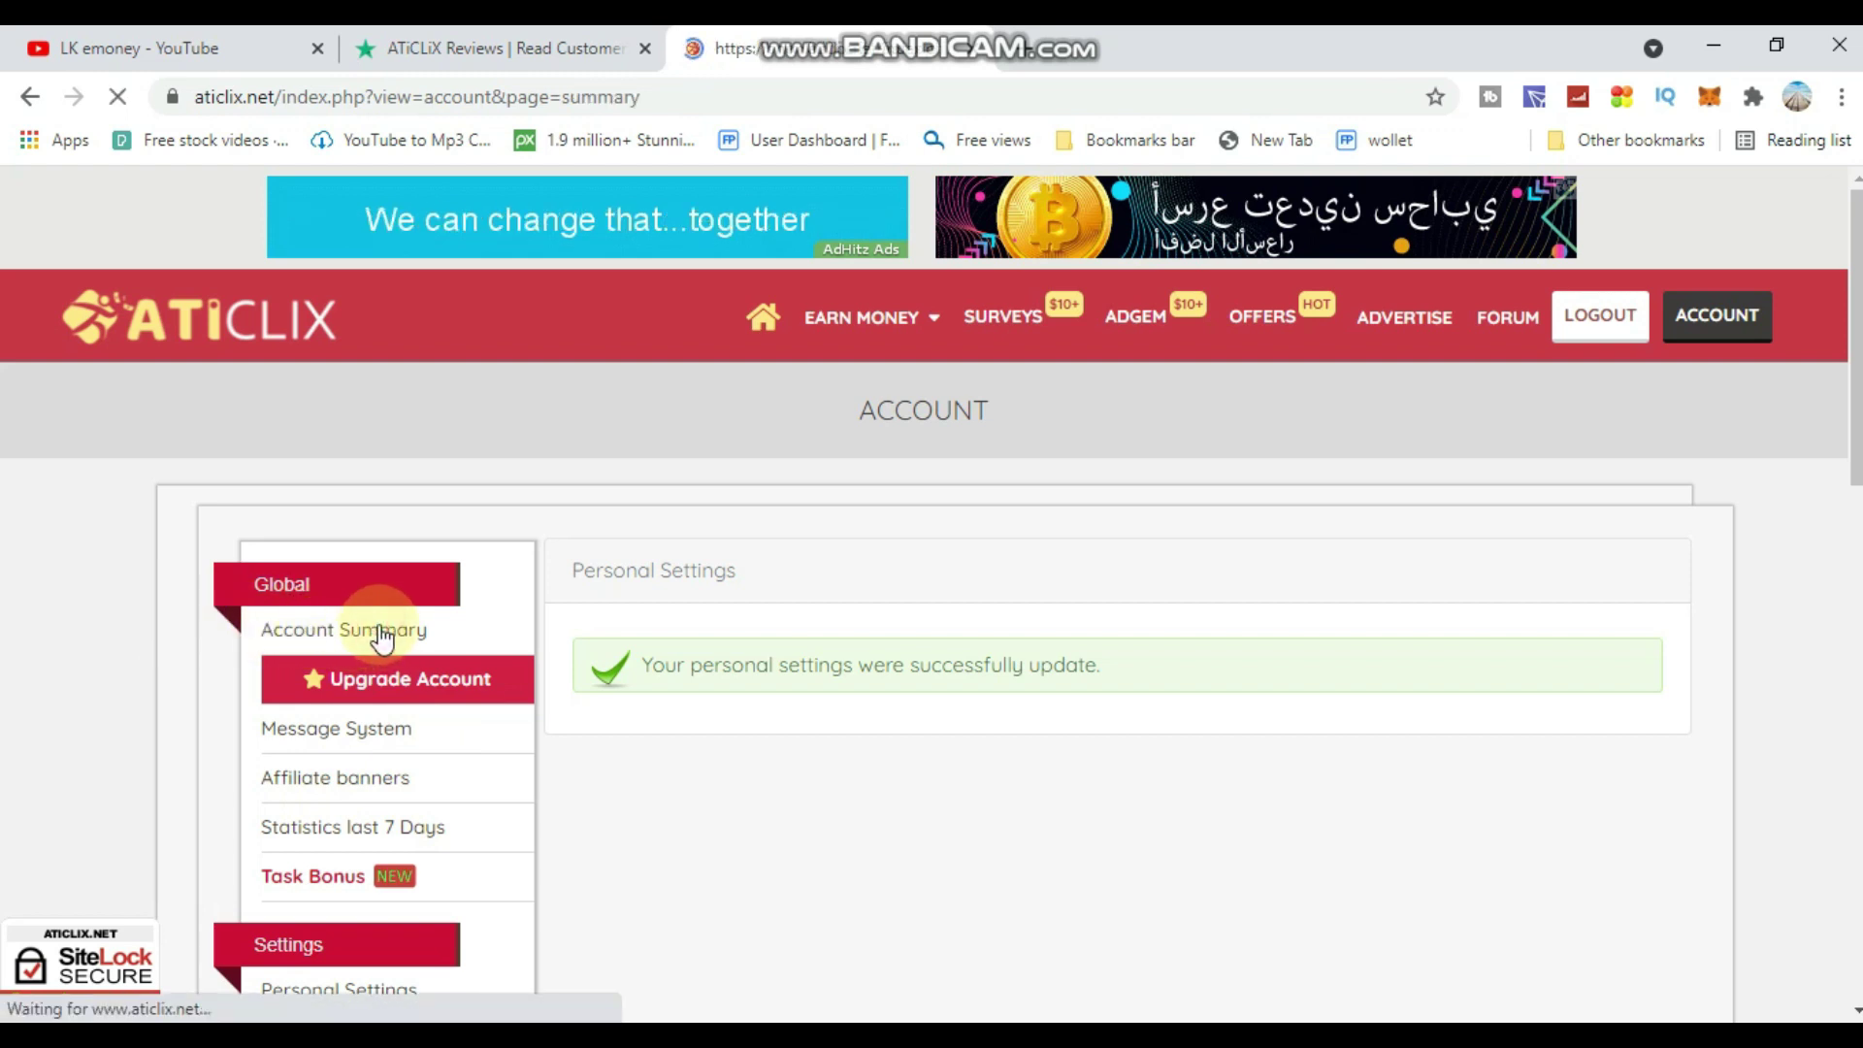
scroll(1036, 586, "down", 3)
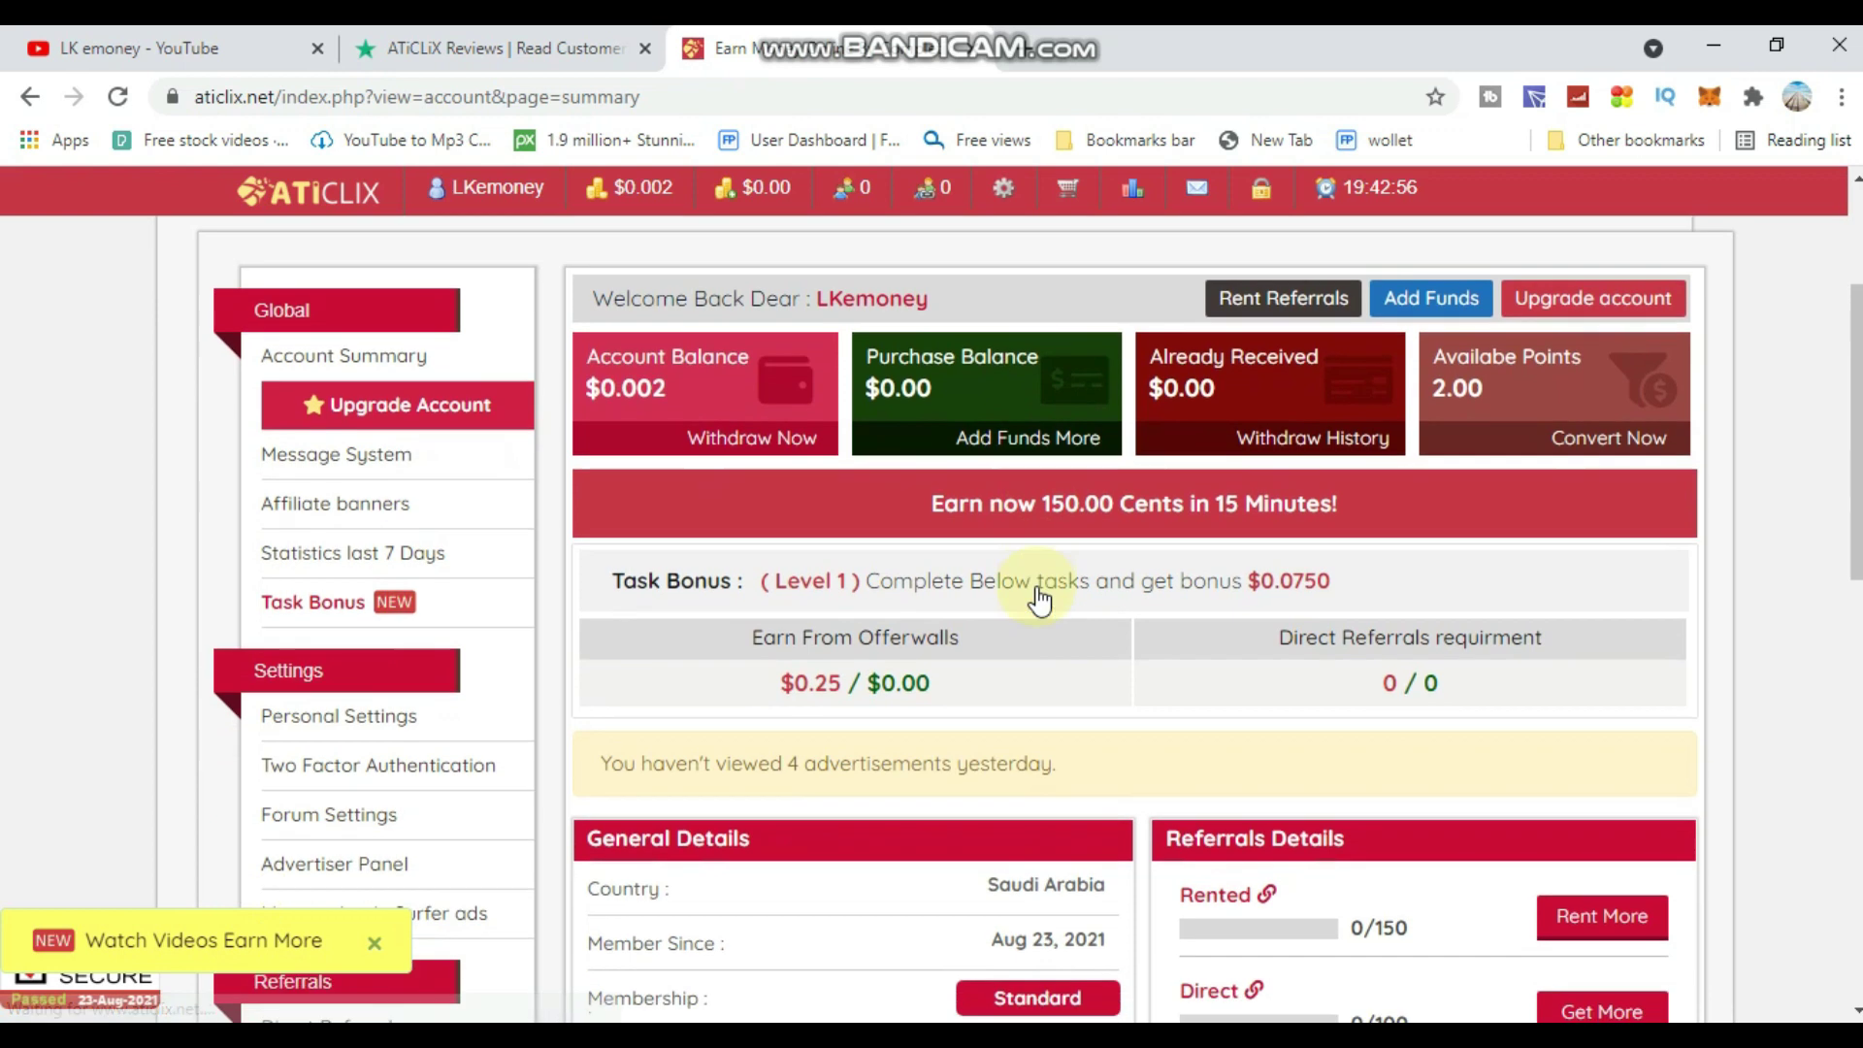
left_click(628, 393)
left_click(718, 383)
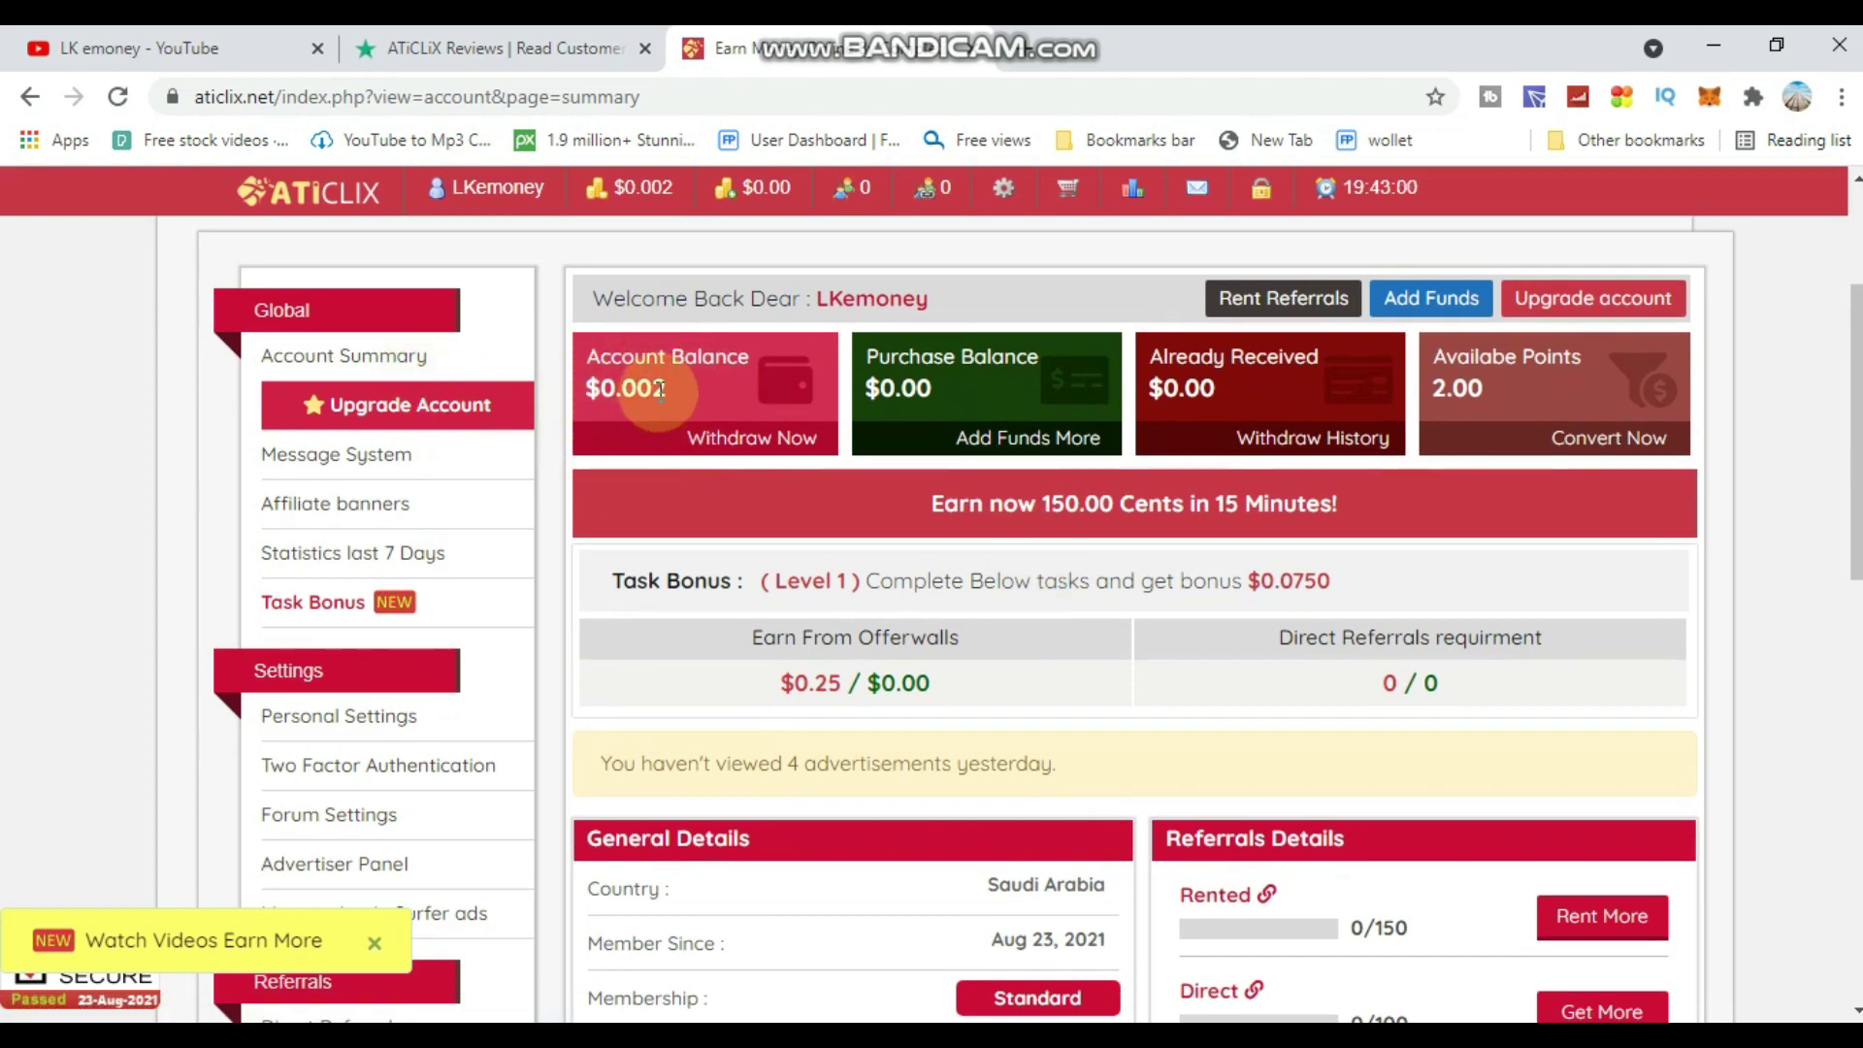
left_click(760, 441)
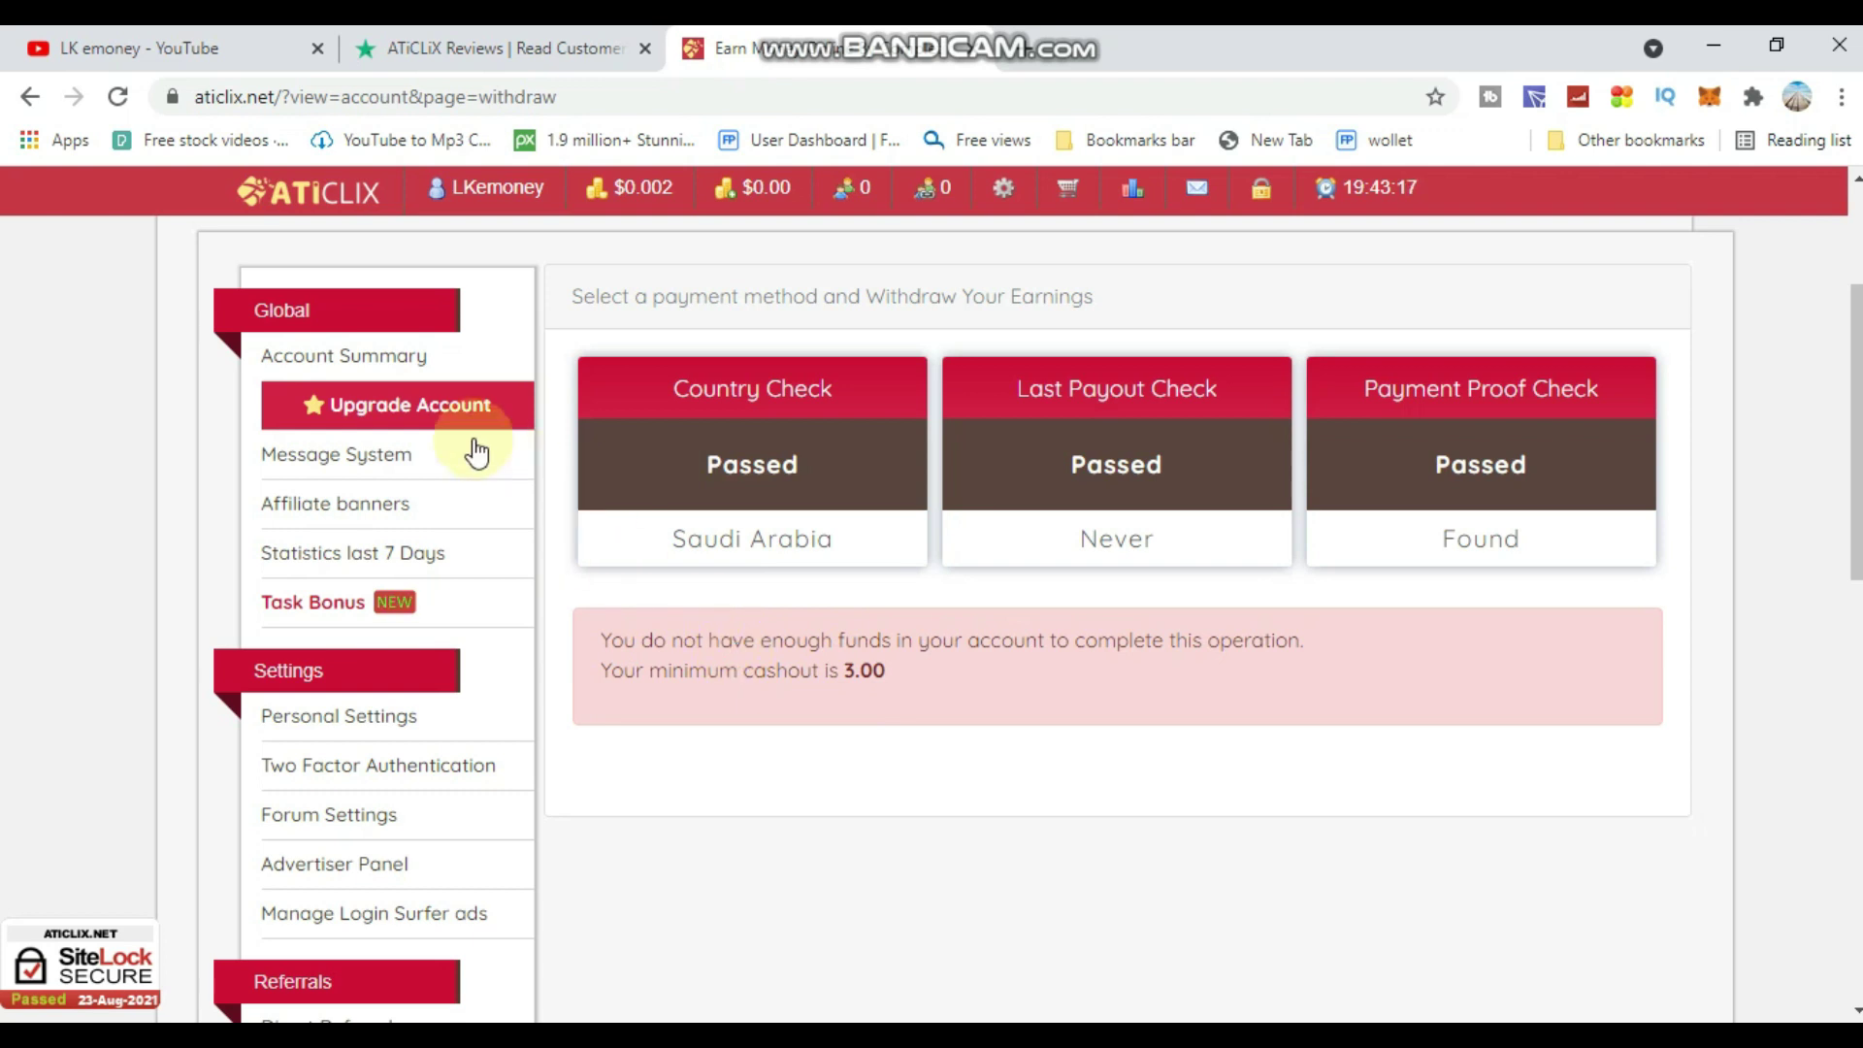
scroll(812, 852, "up", 3)
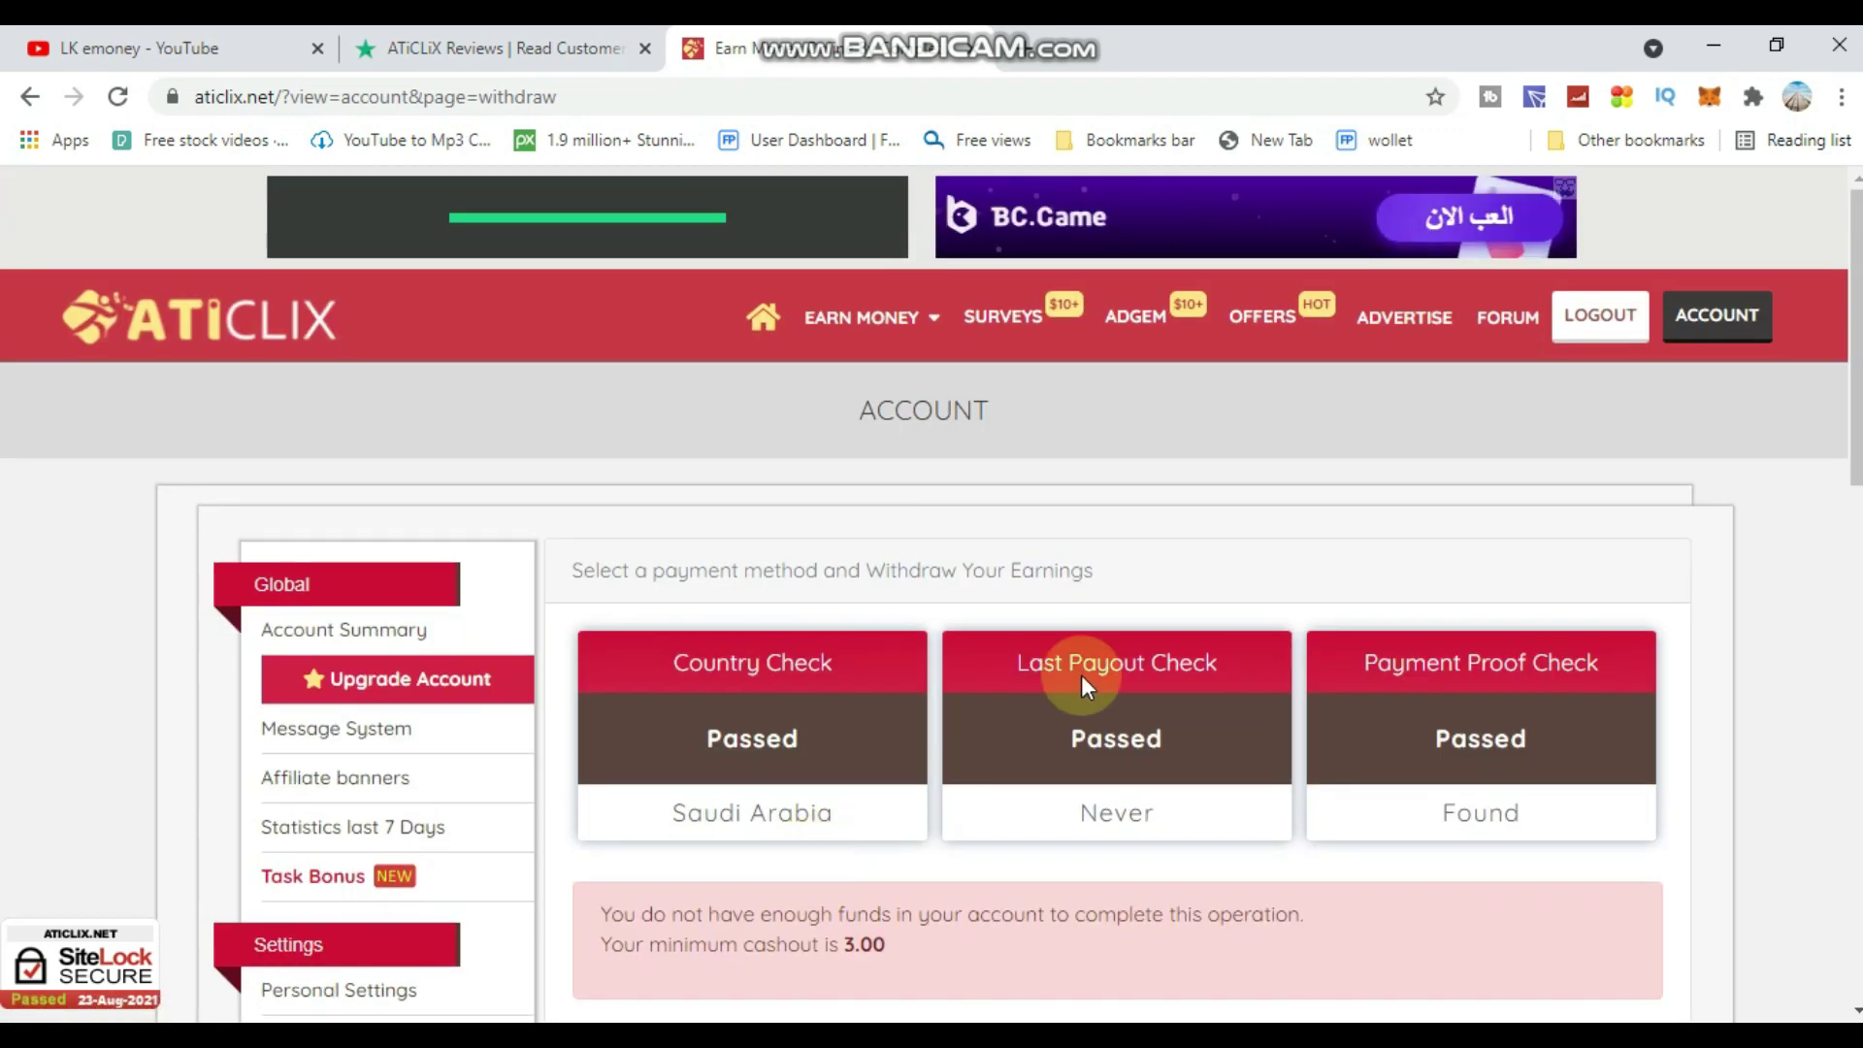
- From the account overview, go to the Payment Proofs page via the footer
left_click(1696, 316)
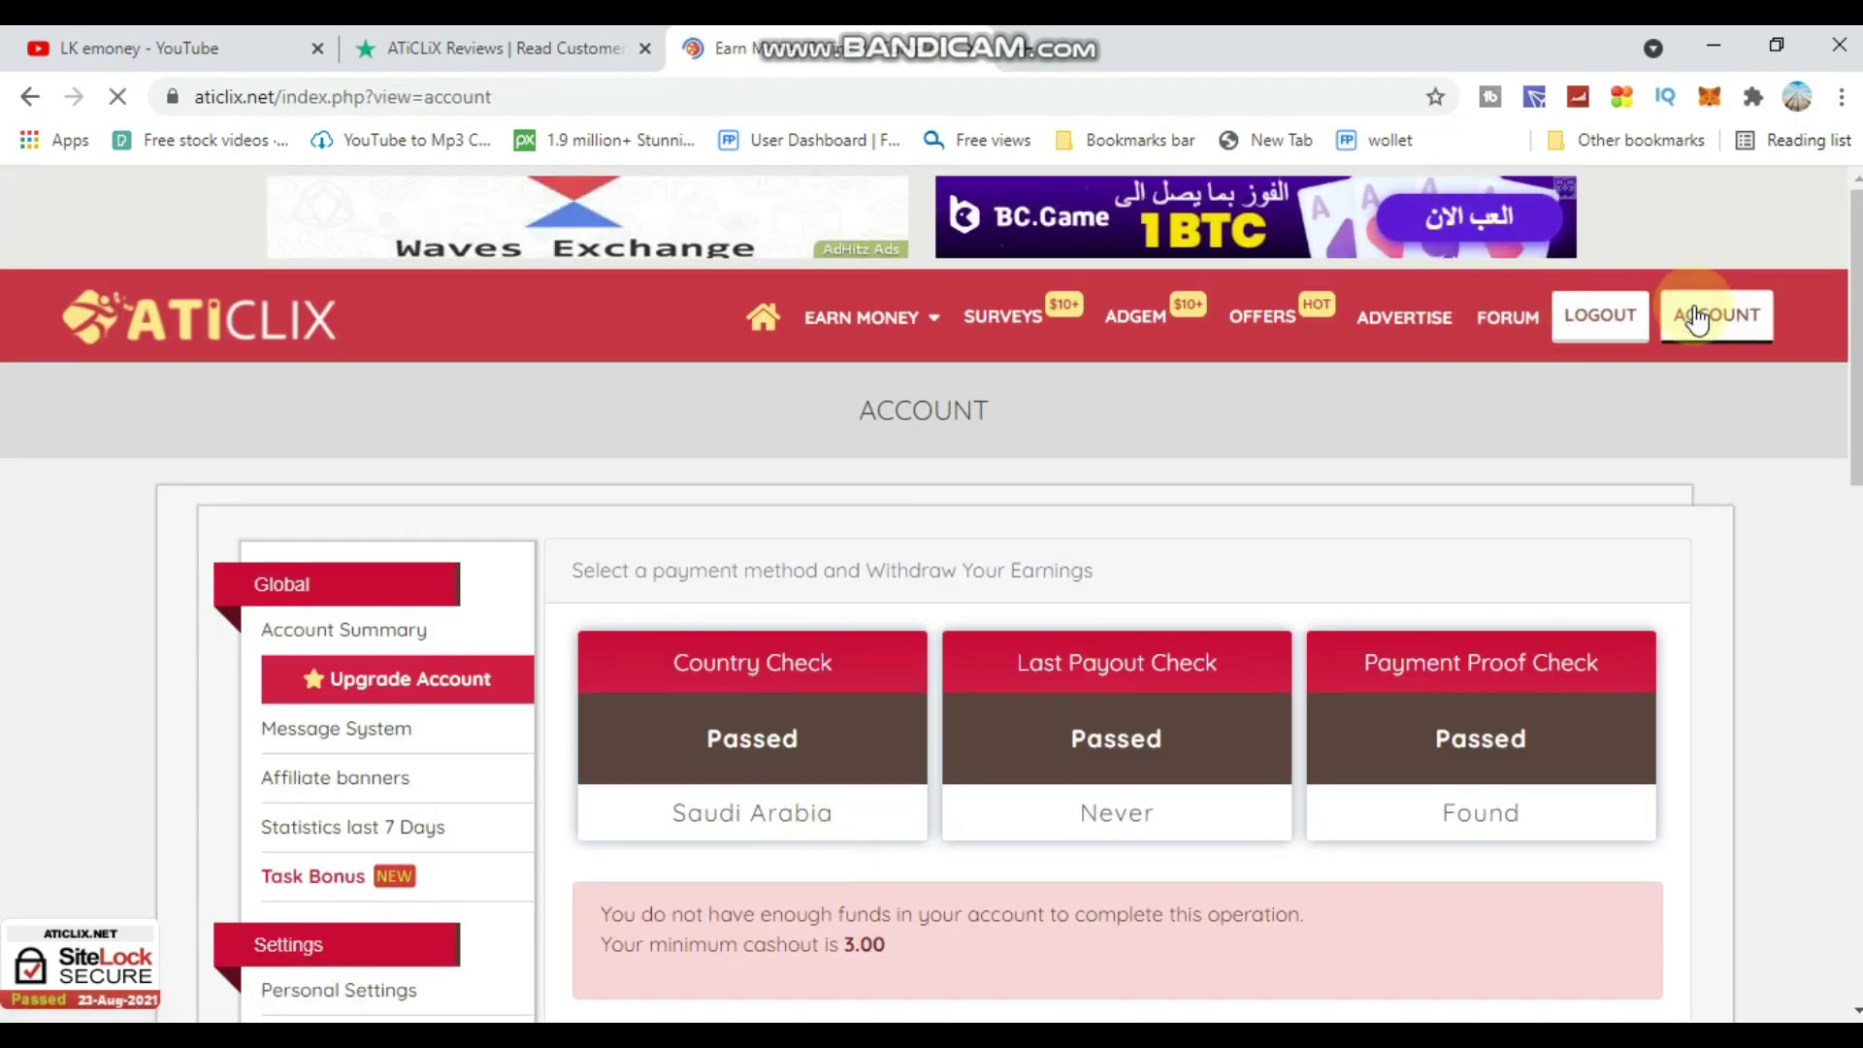
scroll(1545, 677, "down", 2)
scroll(1546, 676, "down", 15)
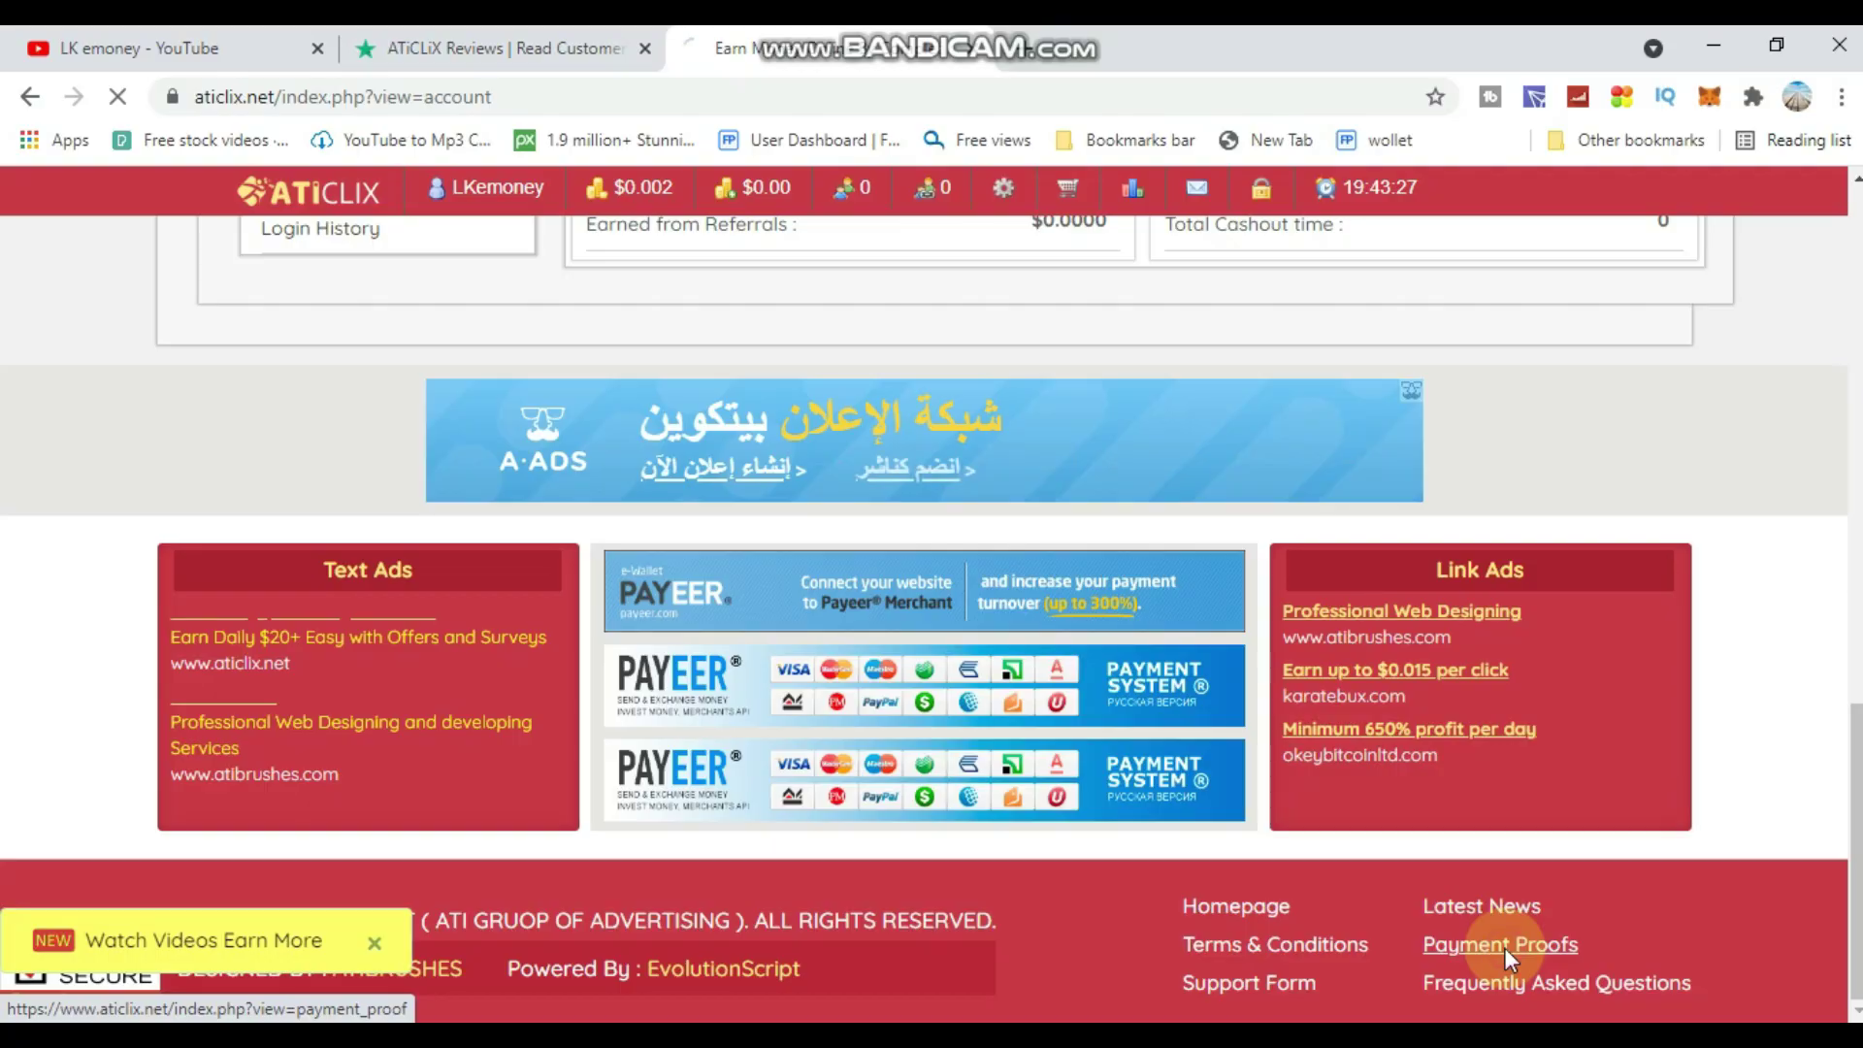
left_click(1533, 912)
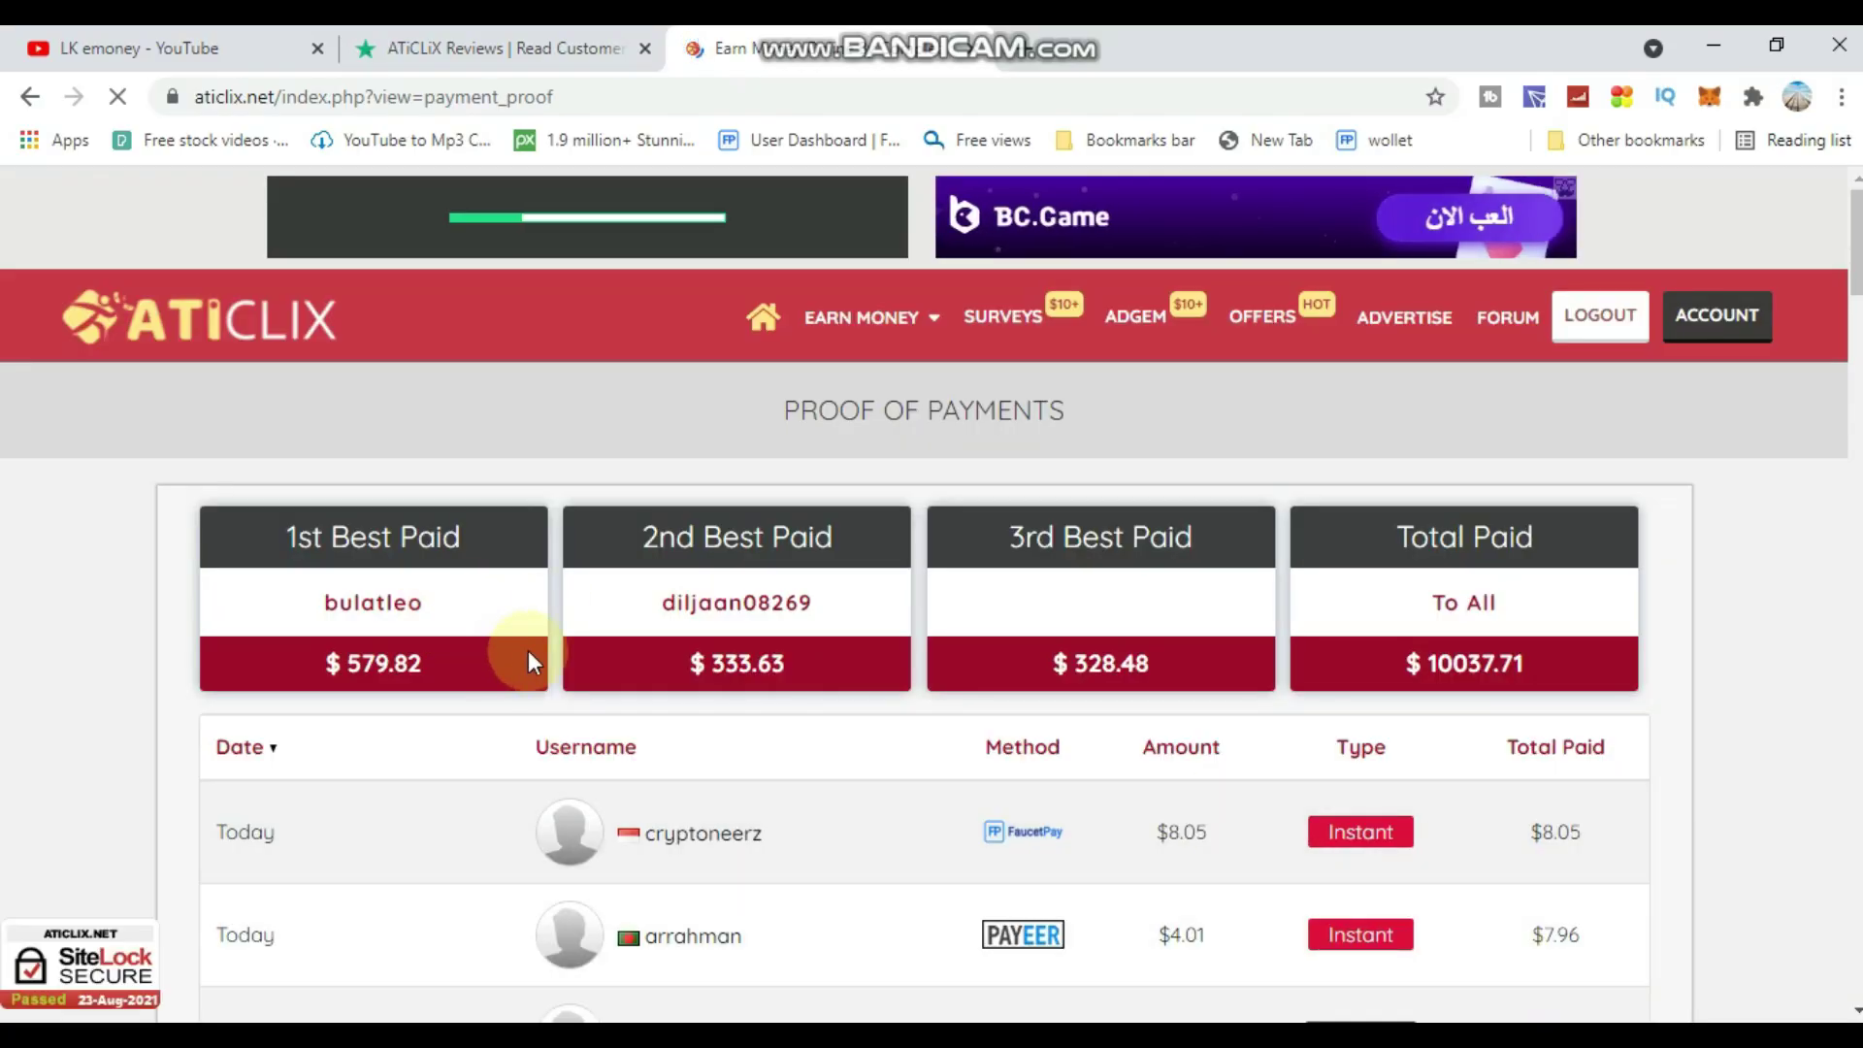
- Scroll through the $10037.71 Proof of Payments table, then return to the account overview
scroll(276, 338, "down", 3)
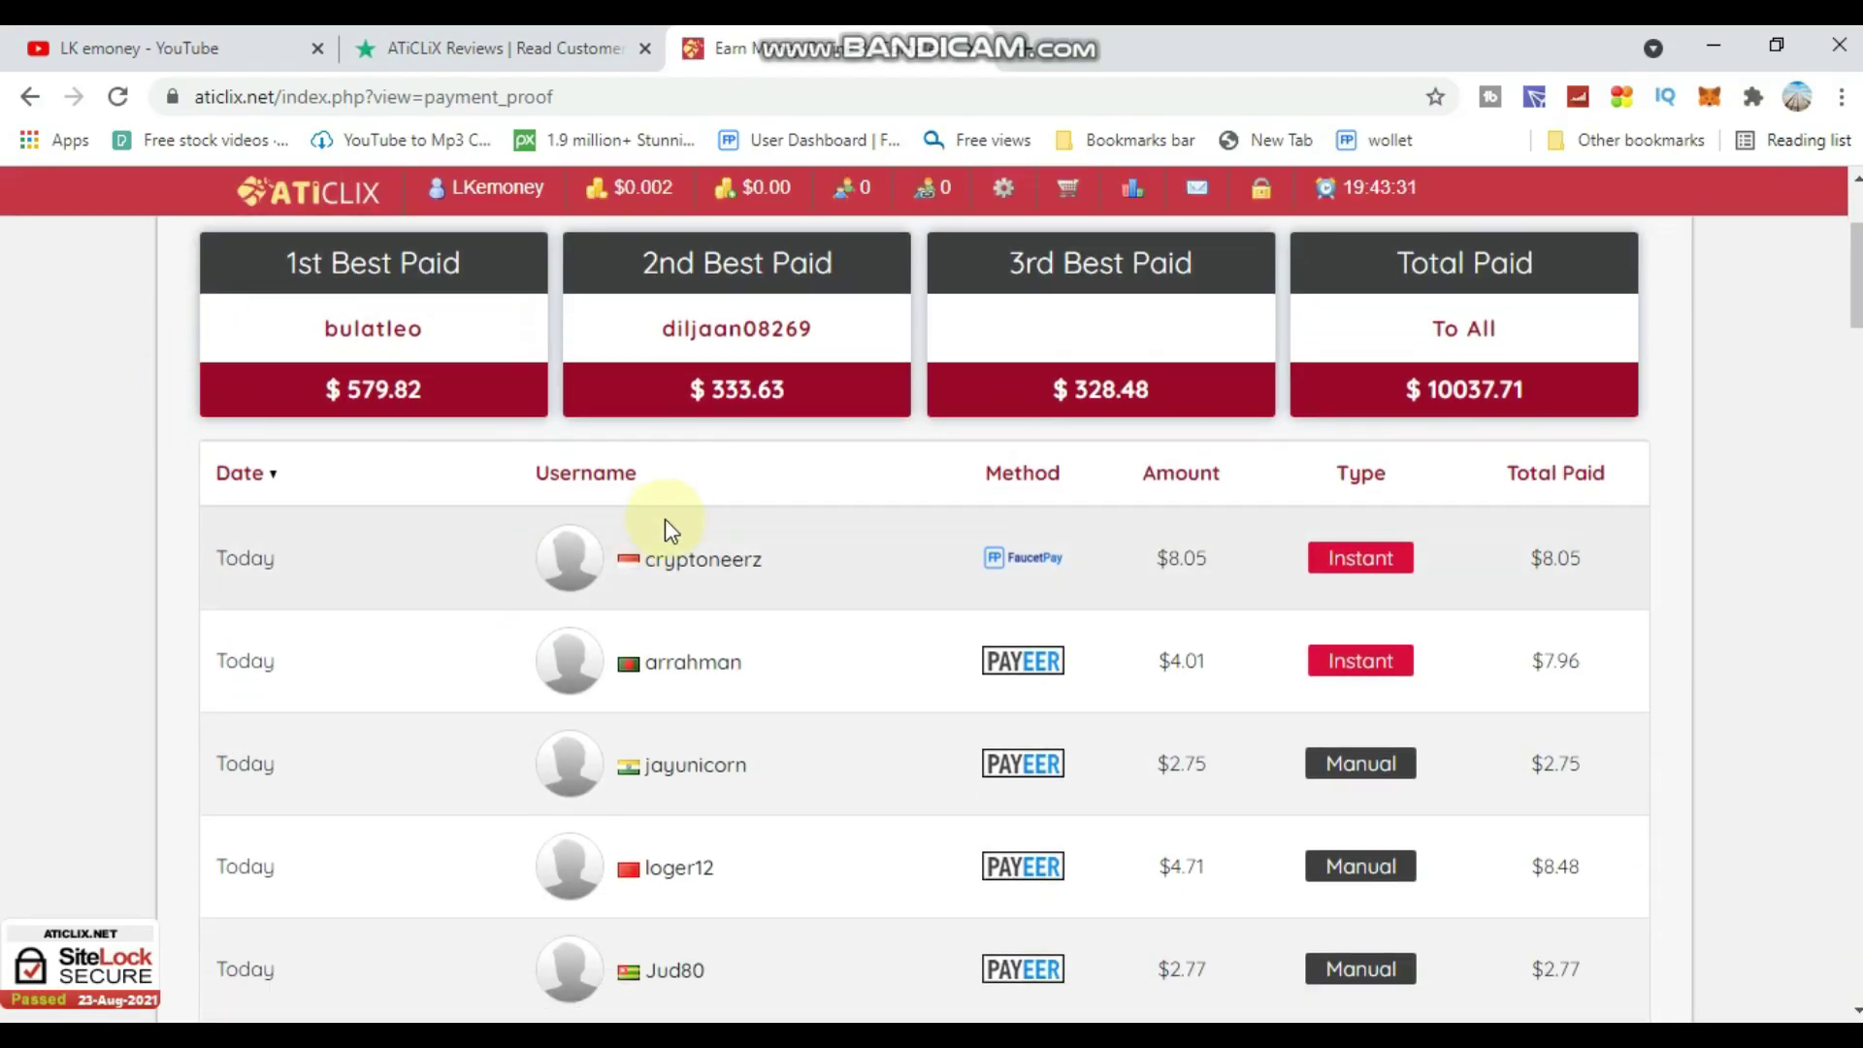
scroll(666, 518, "down", 12)
scroll(659, 582, "down", 20)
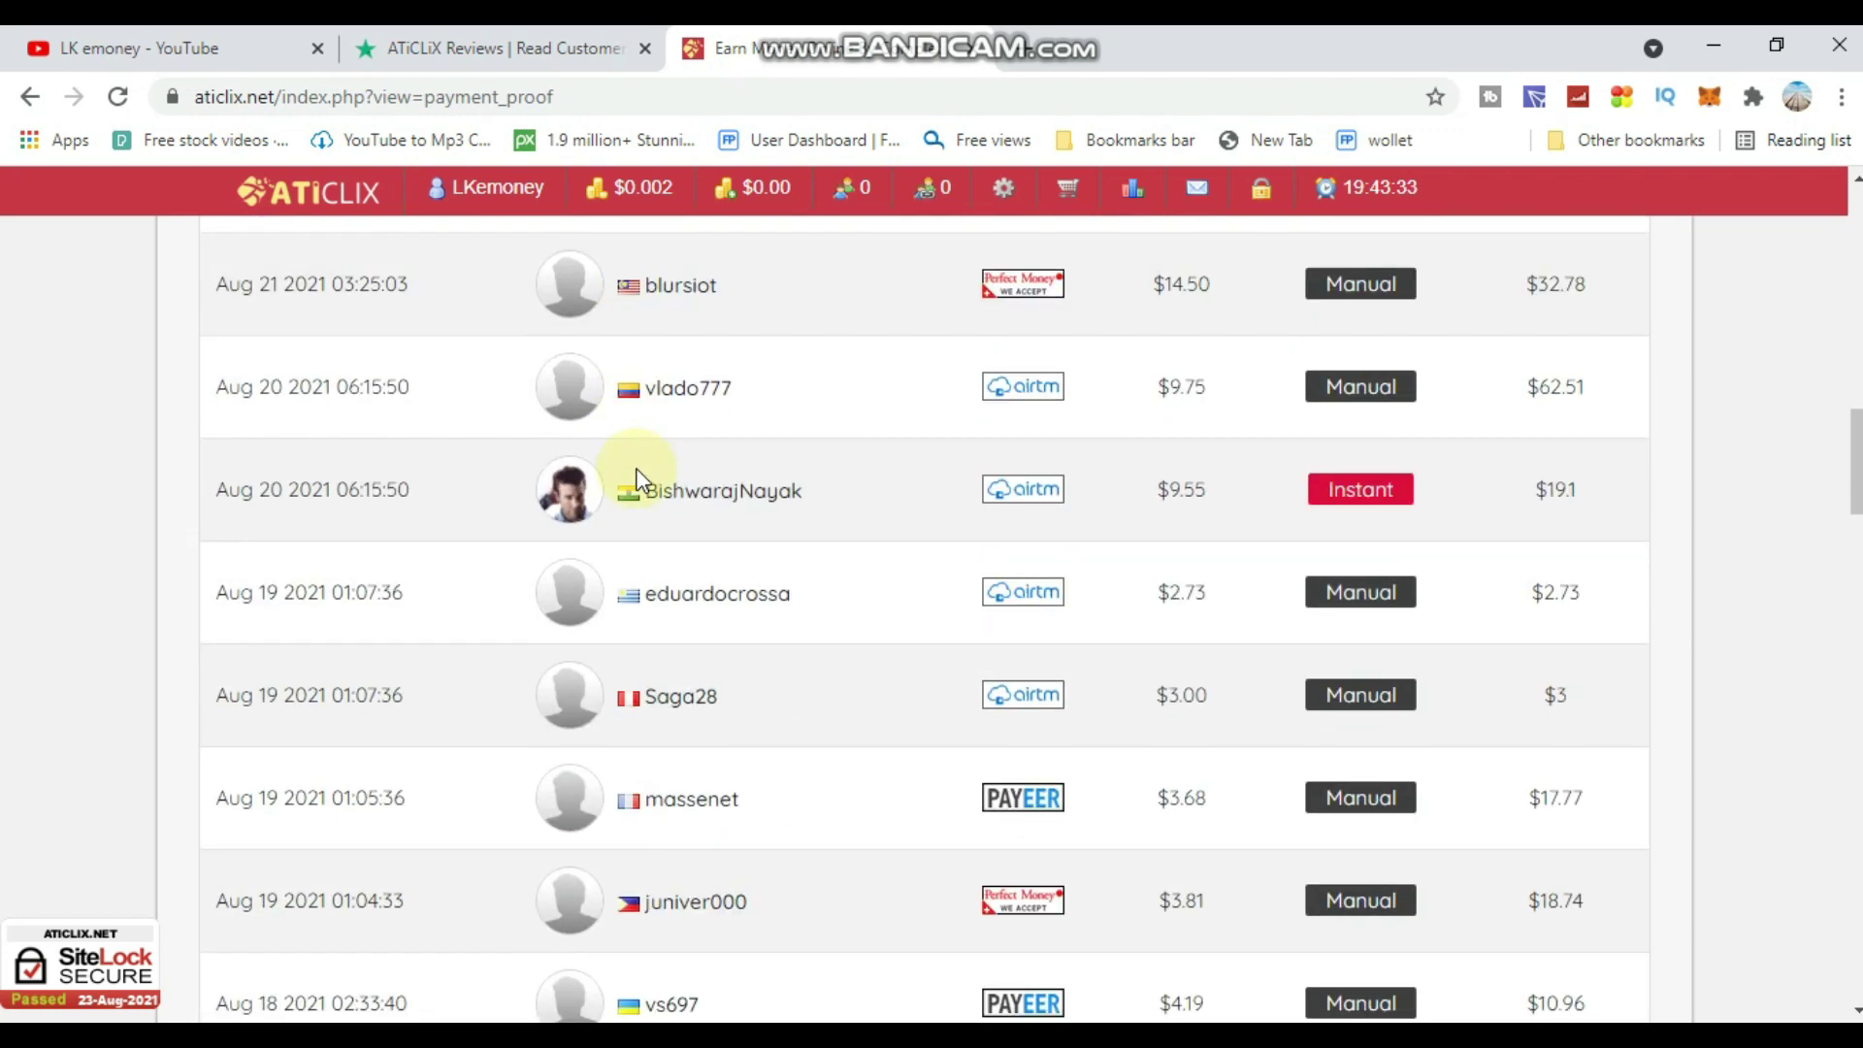
scroll(686, 669, "down", 15)
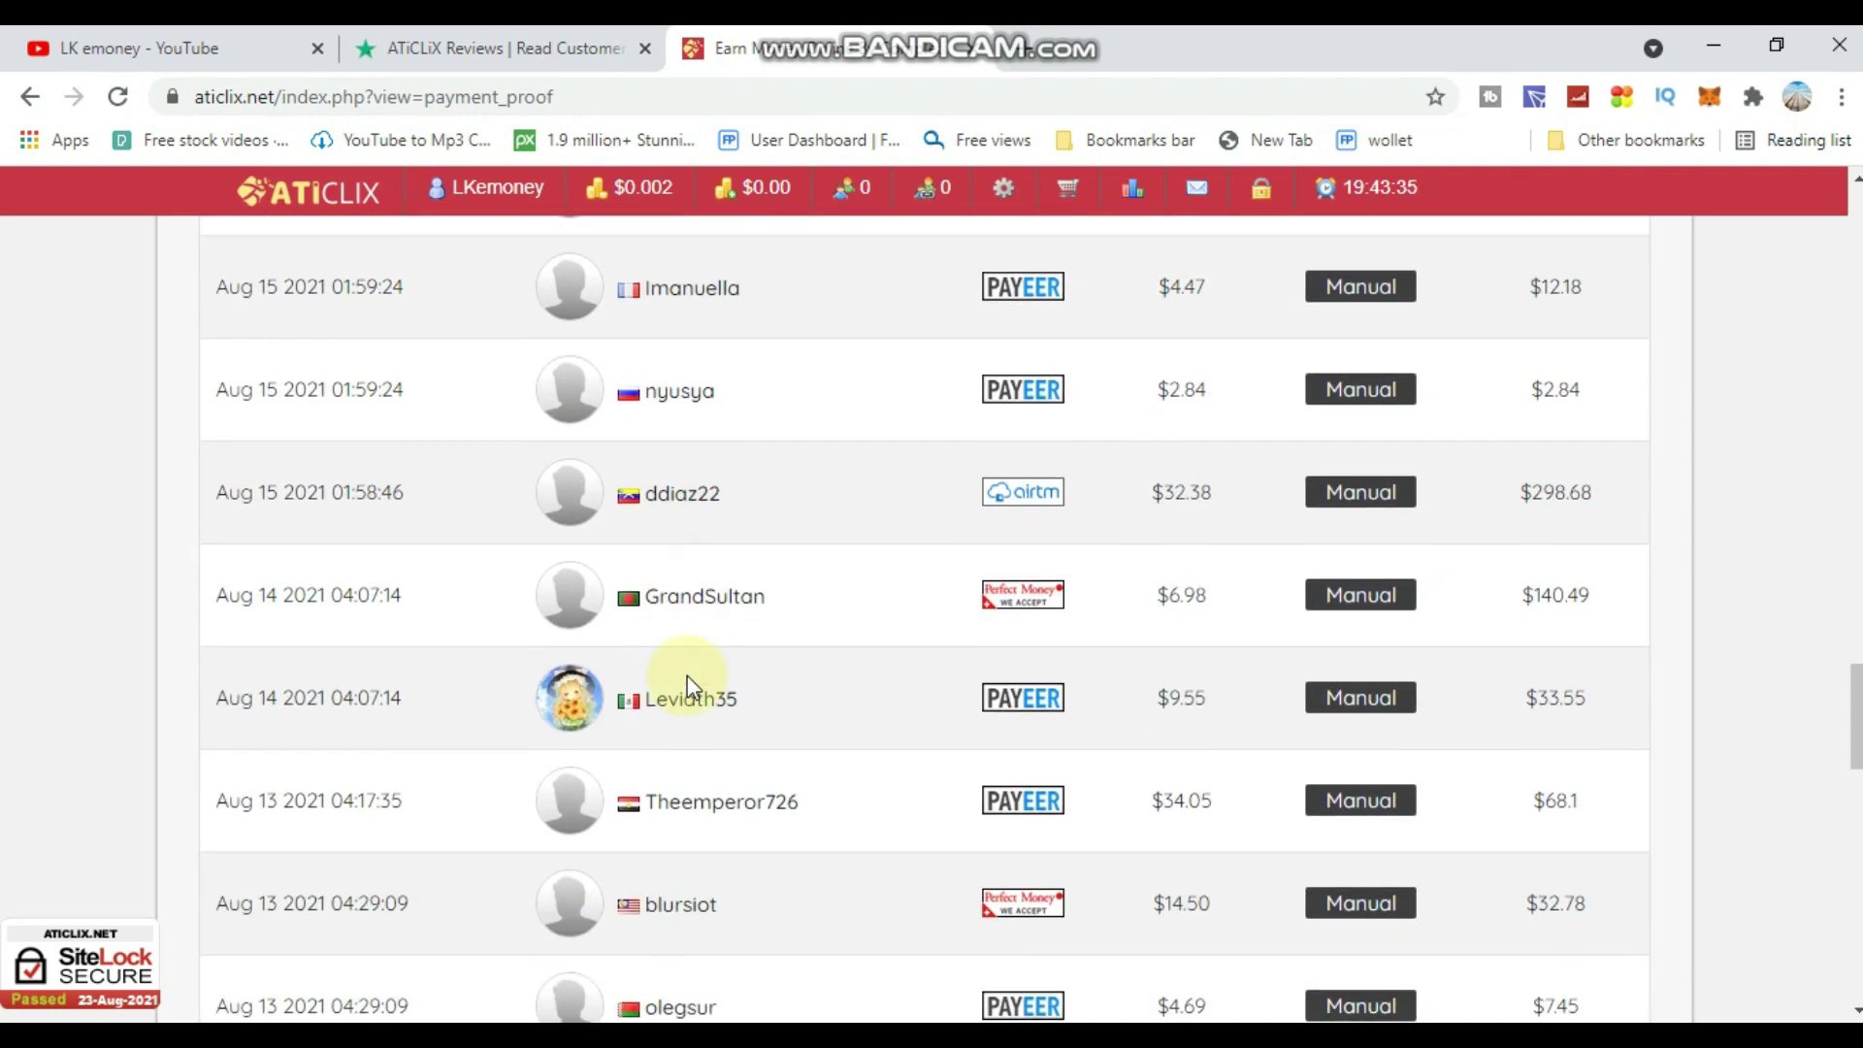
key("Home")
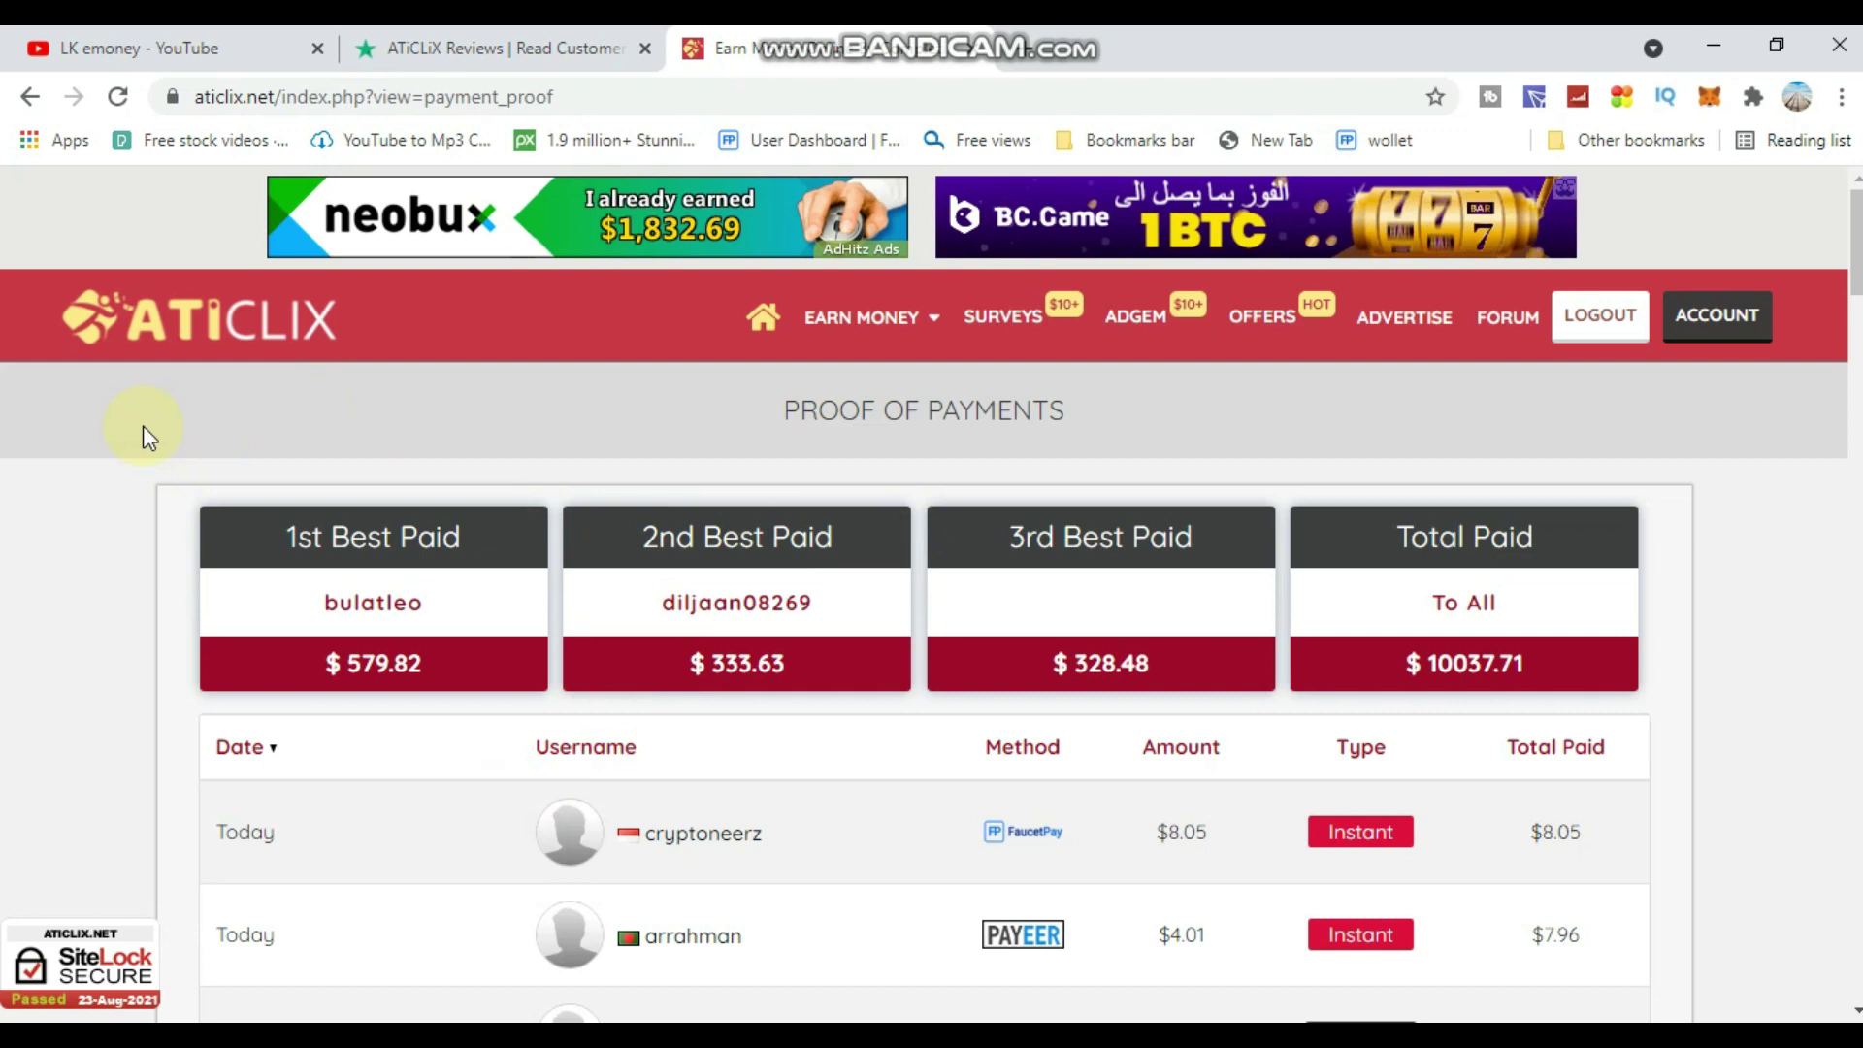
left_click(1711, 318)
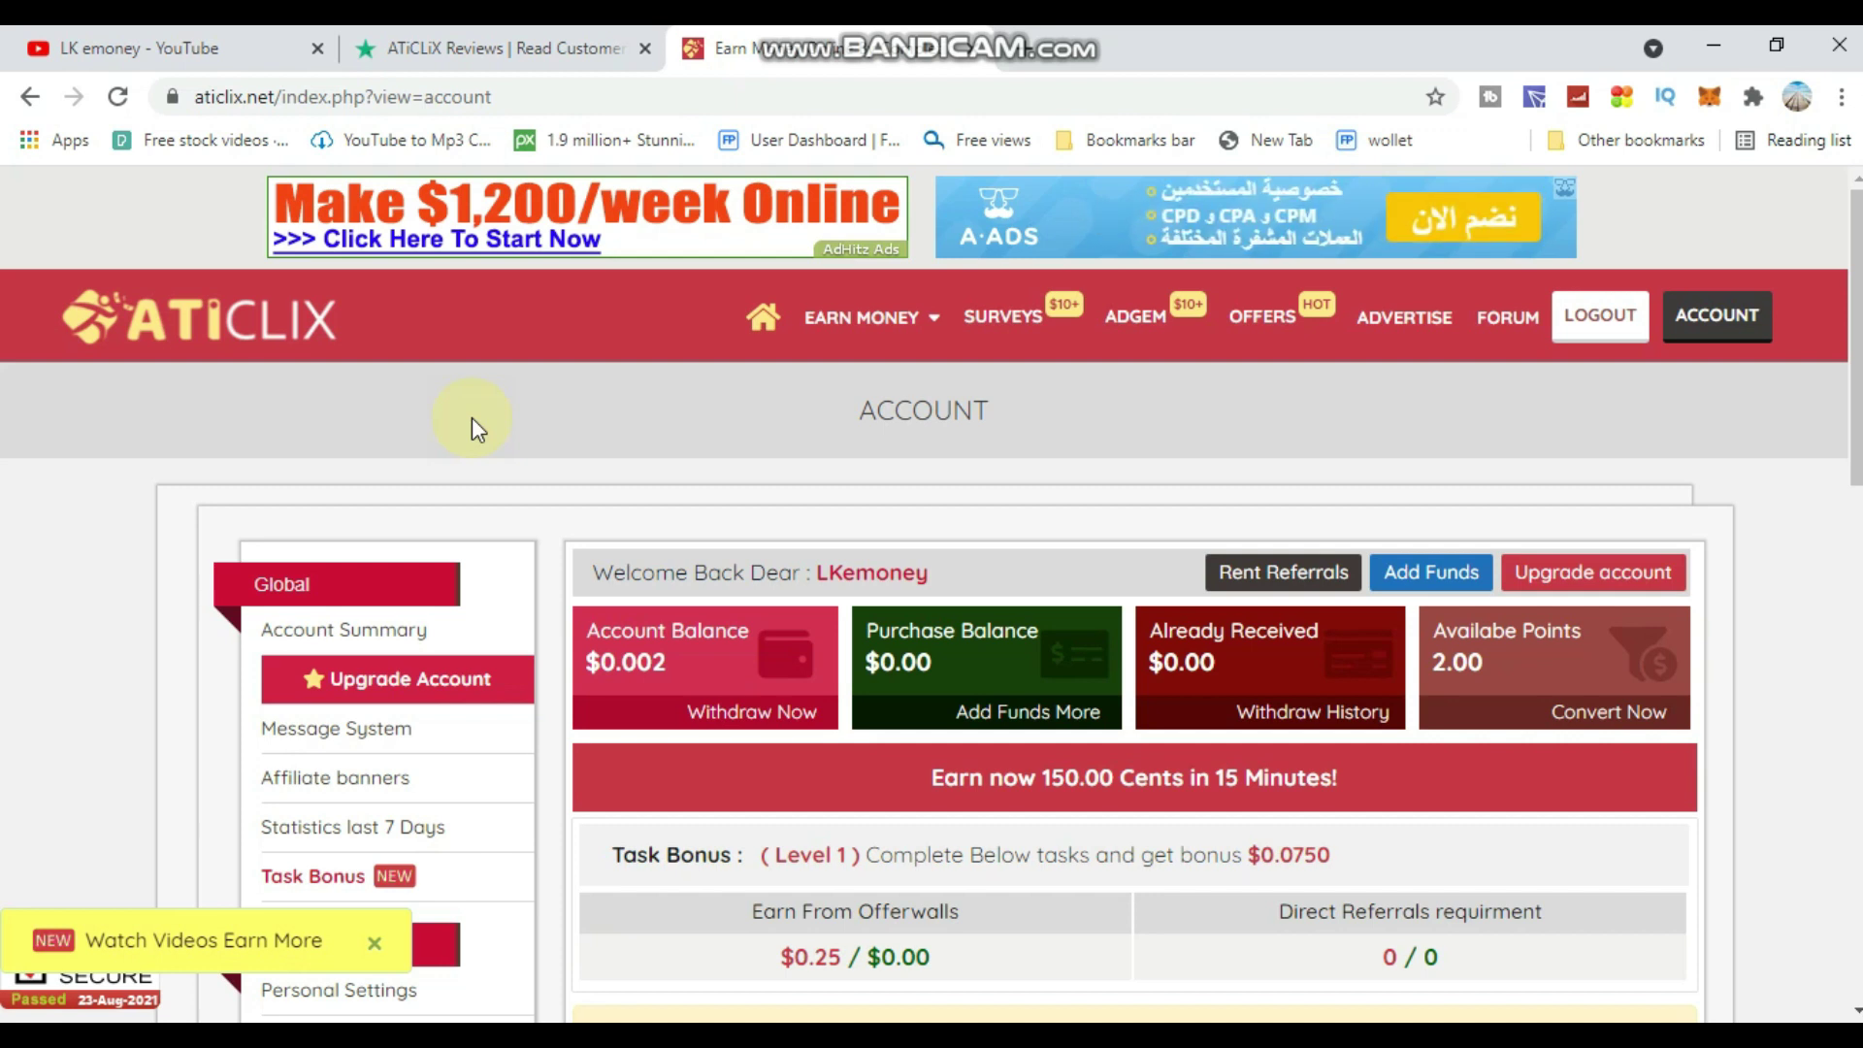
left_click(915, 333)
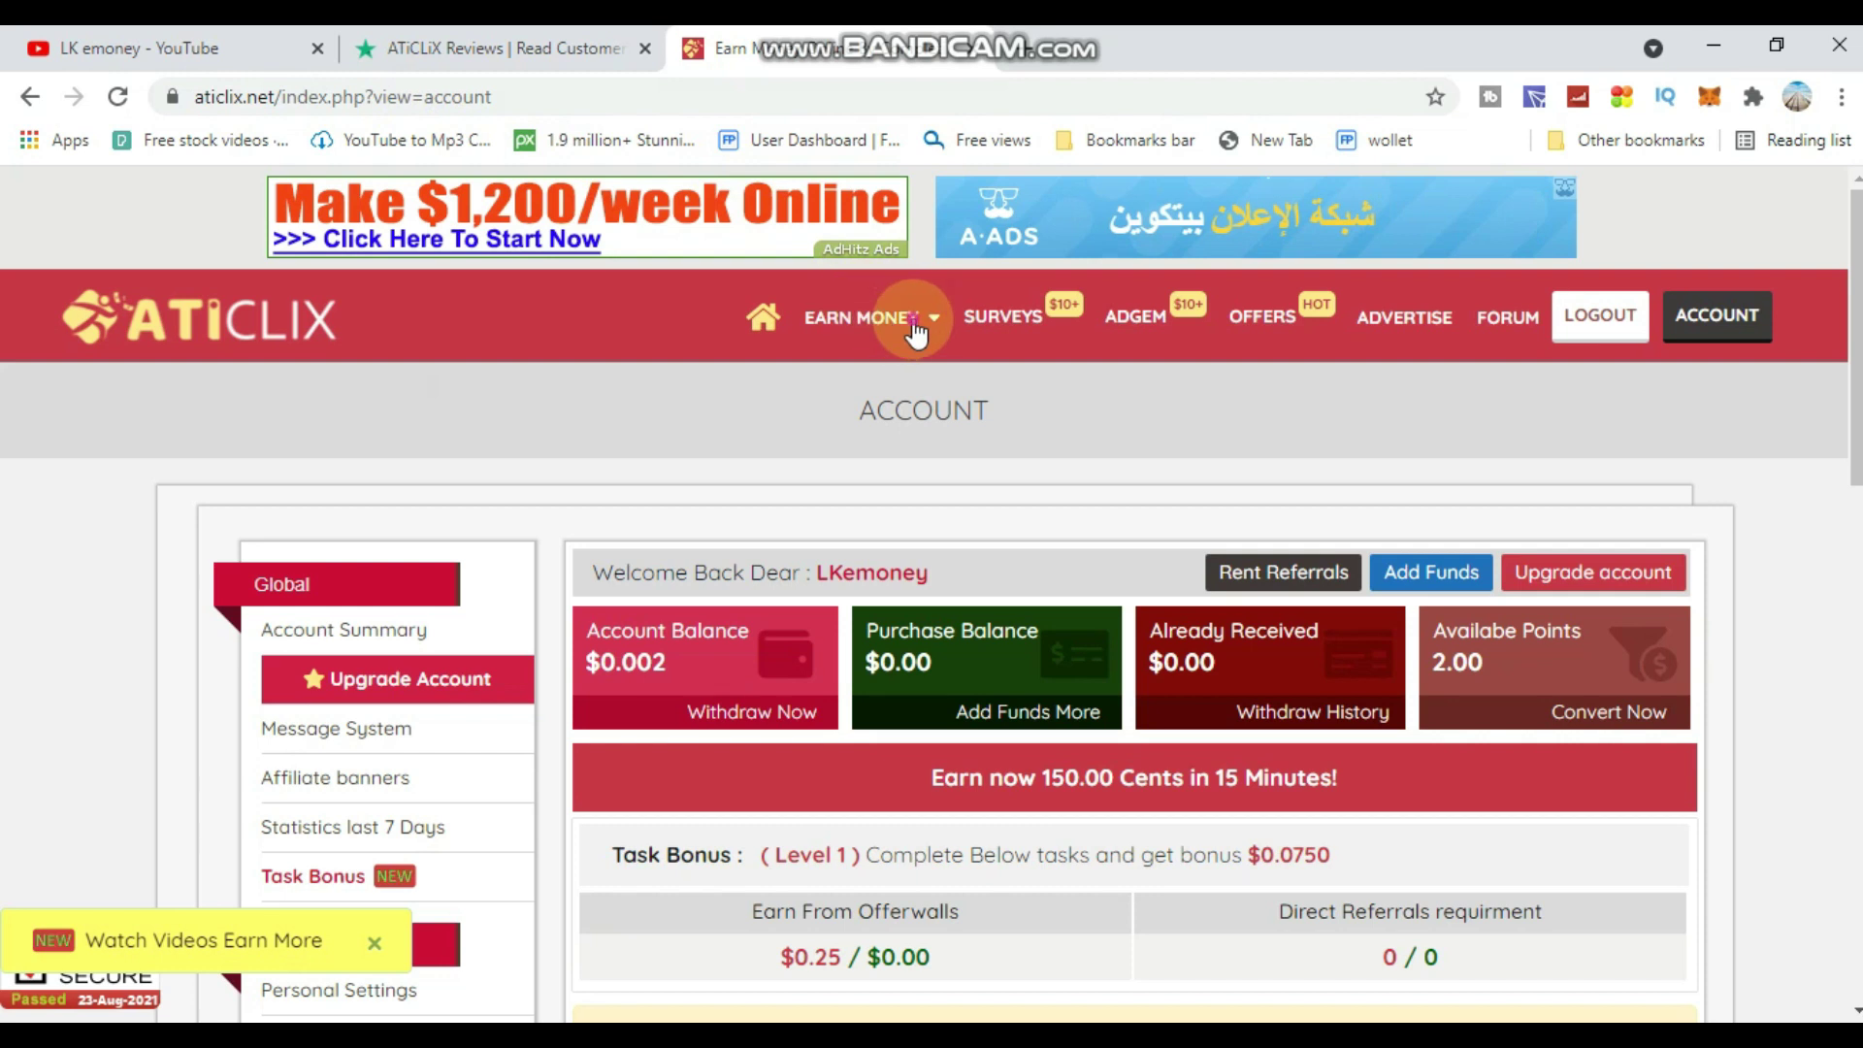